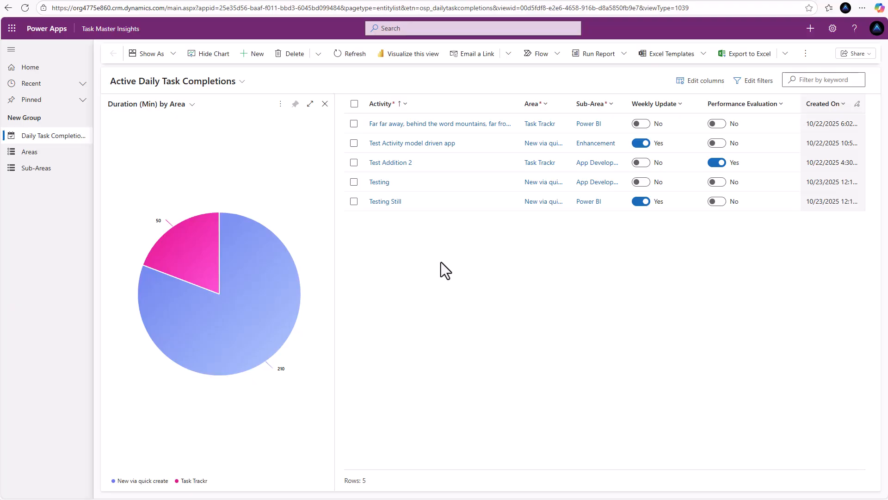
# Look through the Areas, Sub-Areas and Daily Task Completions lists in the Task Master Insights app
pyautogui.click(41, 153)
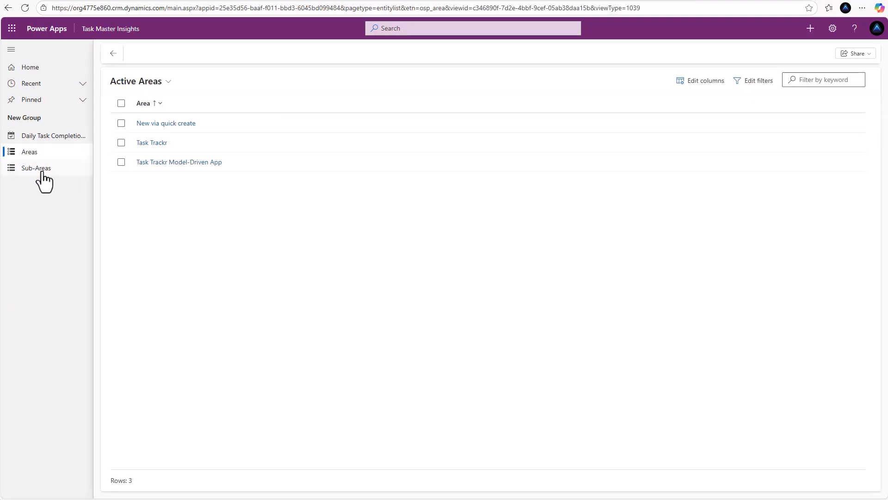
pyautogui.click(41, 174)
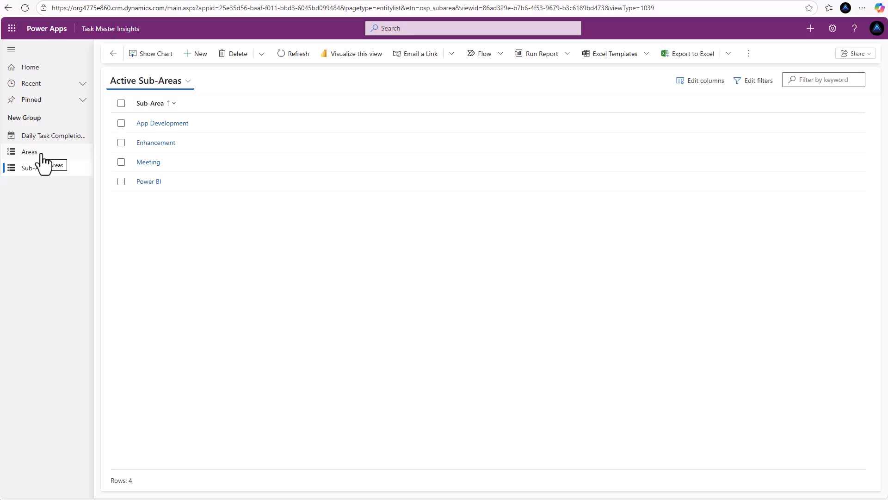
pyautogui.click(46, 137)
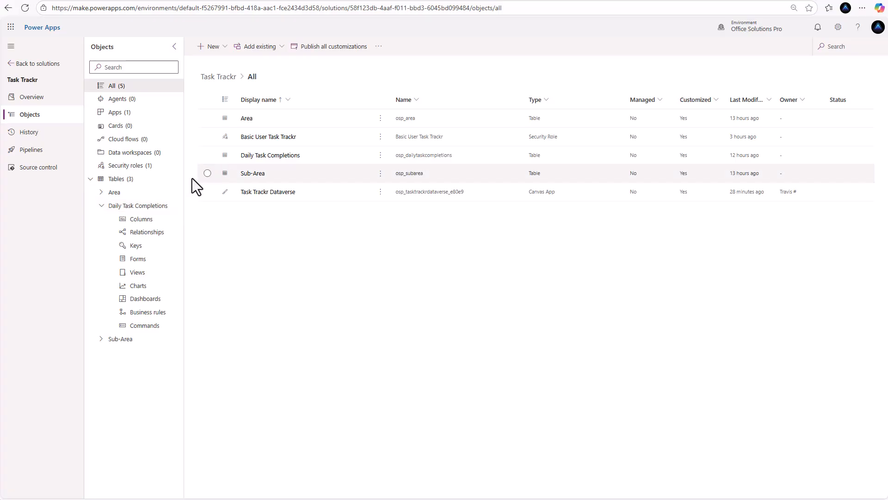
# In the Task Trackr solution, review the columns and data of the Daily Task Completions, Area and Sub-Area tables
pyautogui.click(141, 210)
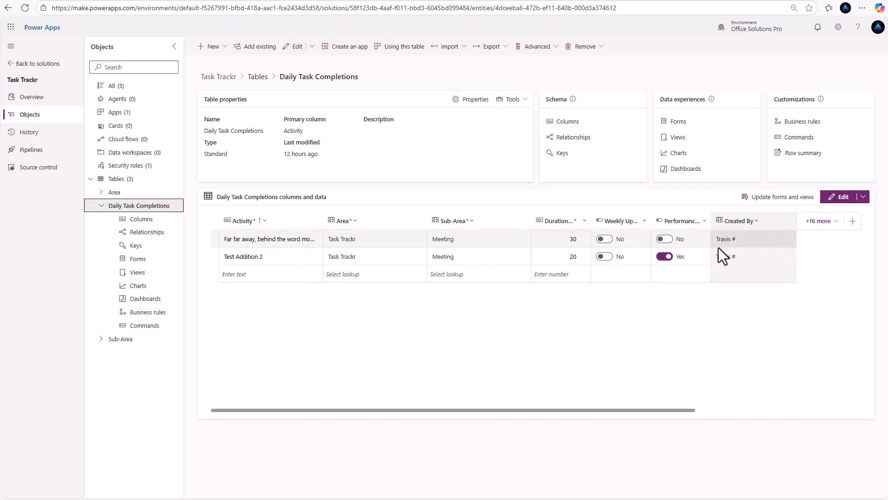
pyautogui.click(117, 193)
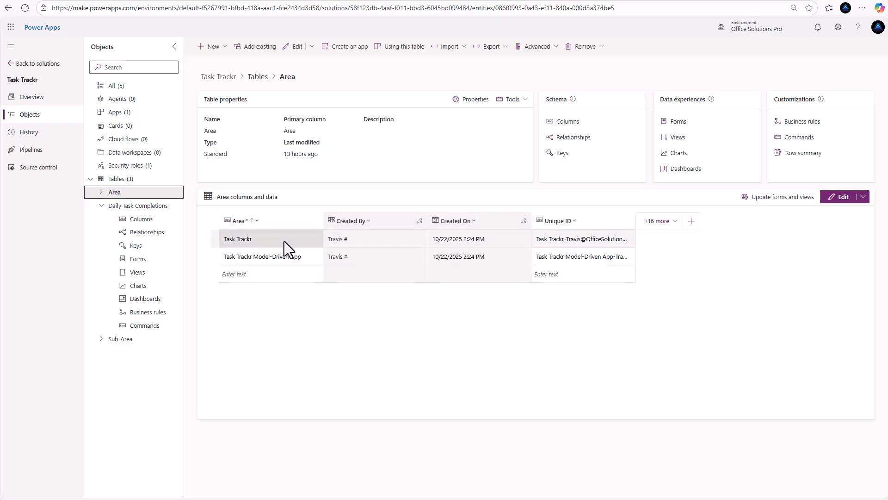
pyautogui.click(127, 341)
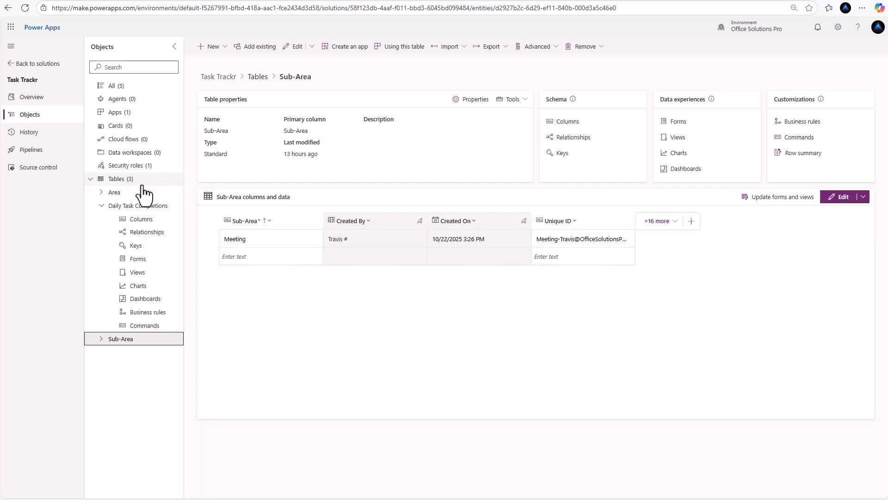
# In the Basic User Task Trackr security role, set the Area table's Delete privilege to User and save
pyautogui.click(128, 169)
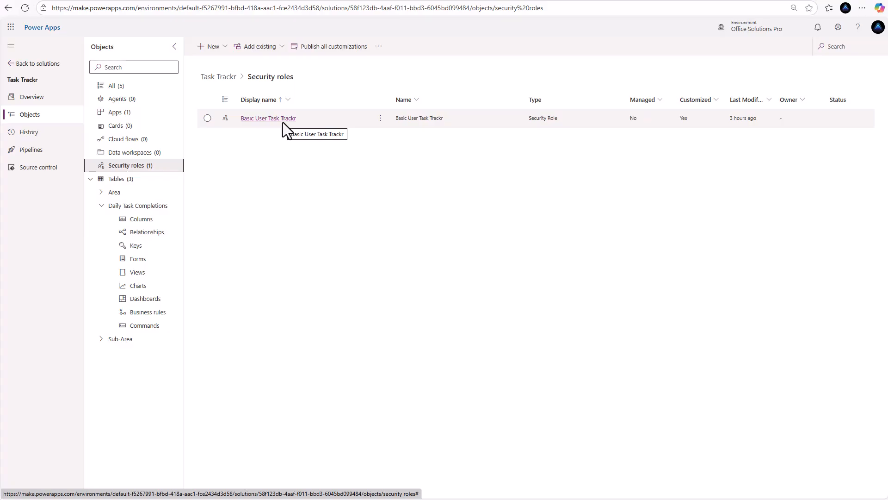
pyautogui.click(282, 121)
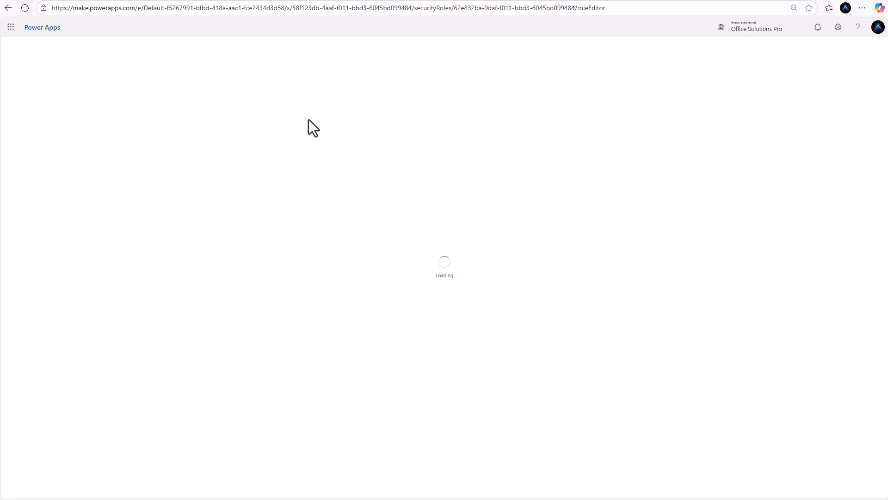
pyautogui.click(791, 71)
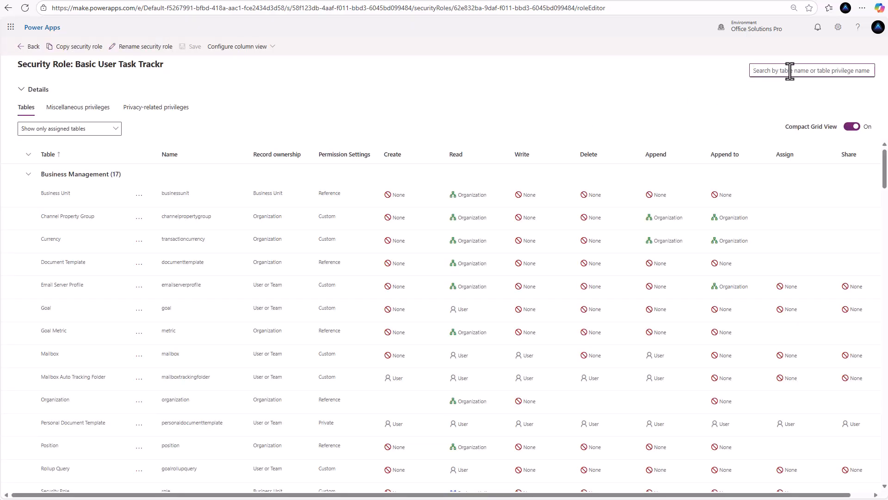
pyautogui.write('area')
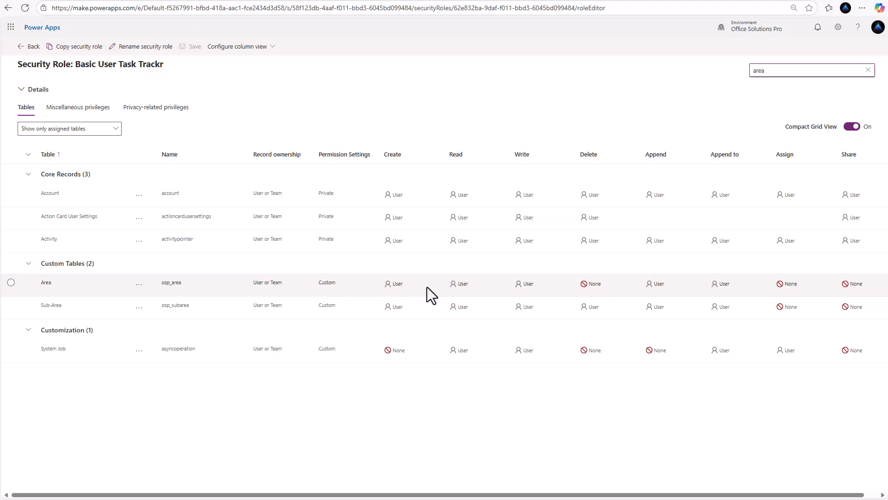
pyautogui.click(594, 286)
pyautogui.click(597, 295)
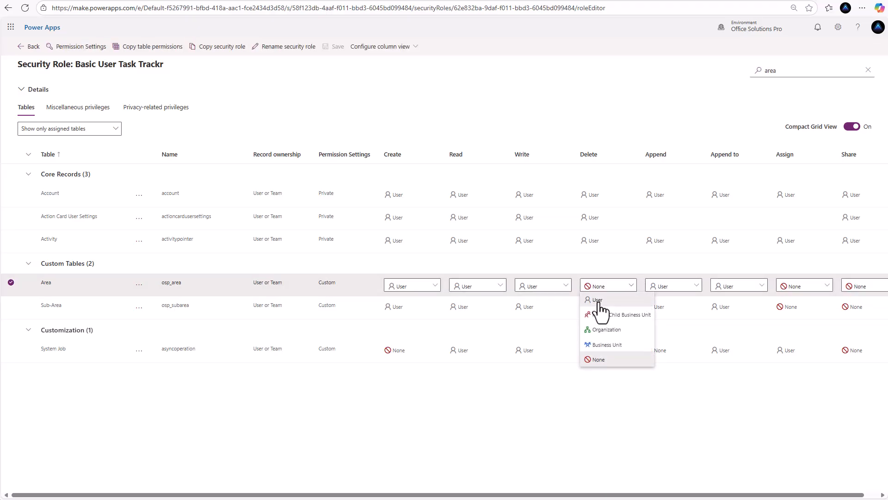
pyautogui.click(599, 301)
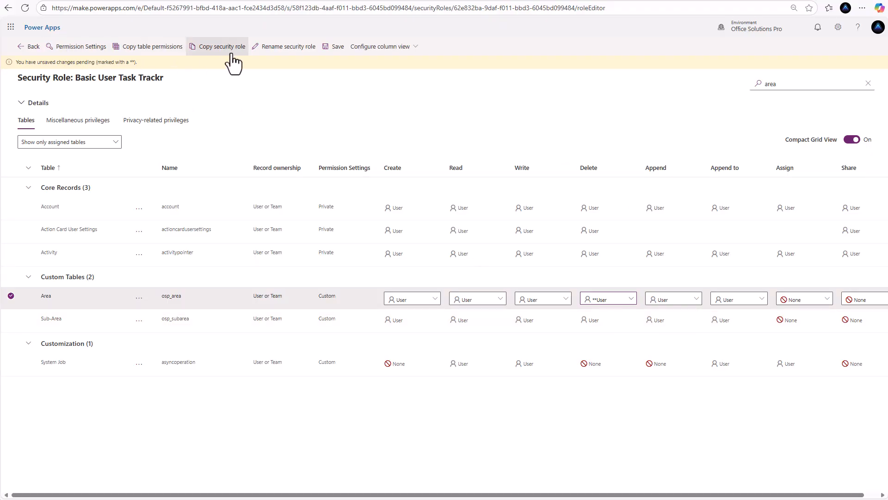
pyautogui.click(332, 55)
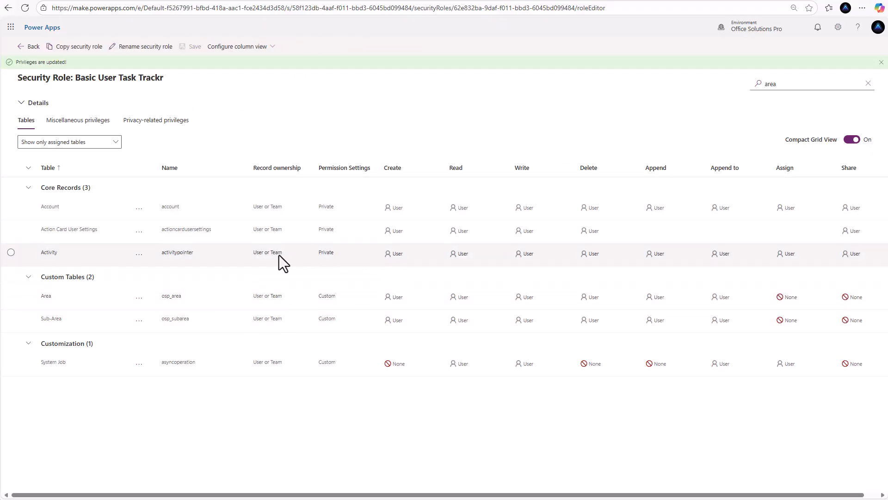
# Search the role's tables for "daily" to check the Daily Task Completions privileges, and return to the solution's security roles
pyautogui.click(758, 88)
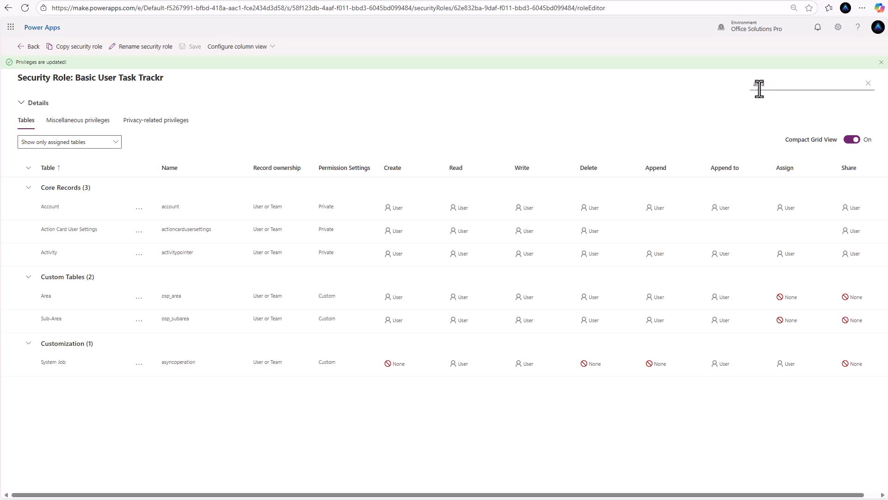
pyautogui.doubleClick(773, 88)
pyautogui.write('daily')
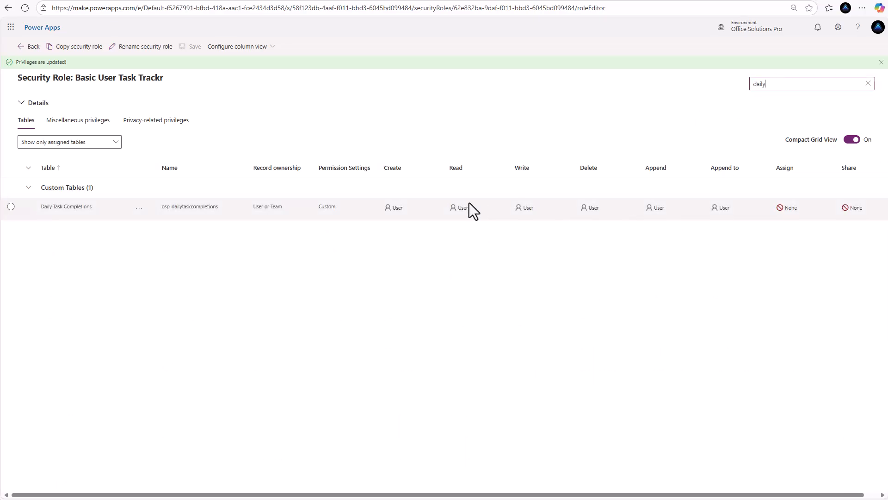
pyautogui.click(30, 54)
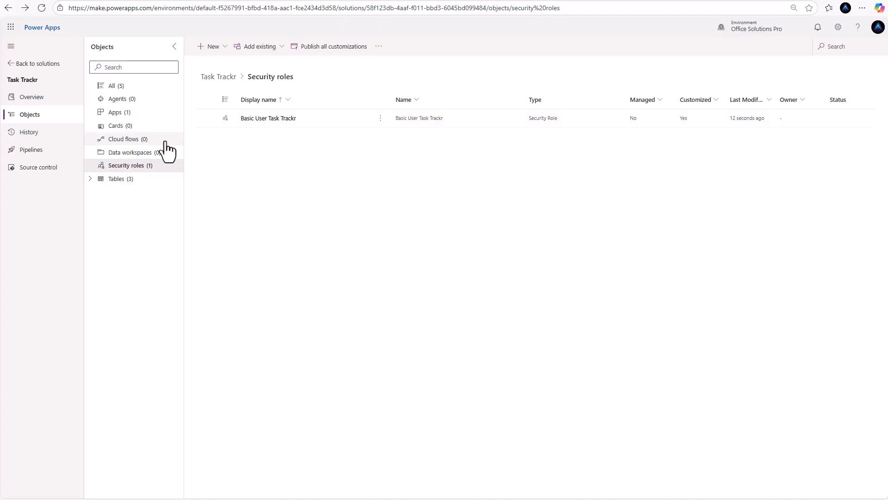
# Open the Information form of type Main from the Daily Task Completions table's forms
pyautogui.click(91, 179)
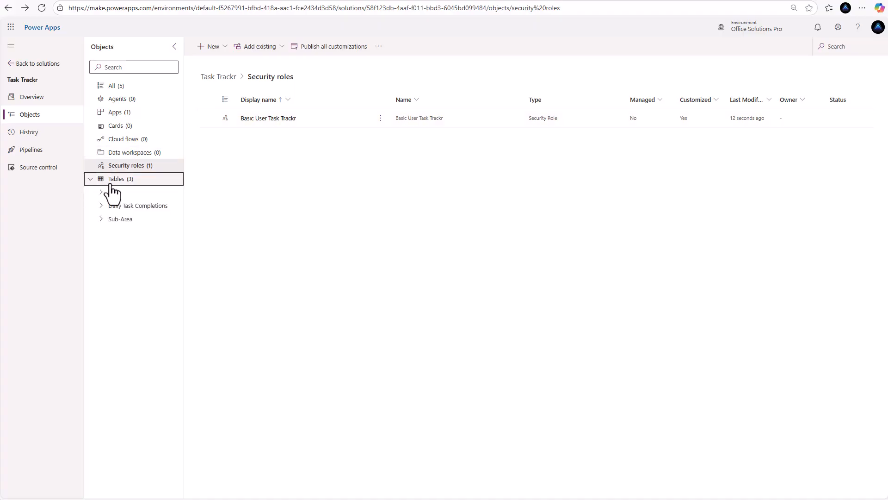
pyautogui.click(124, 208)
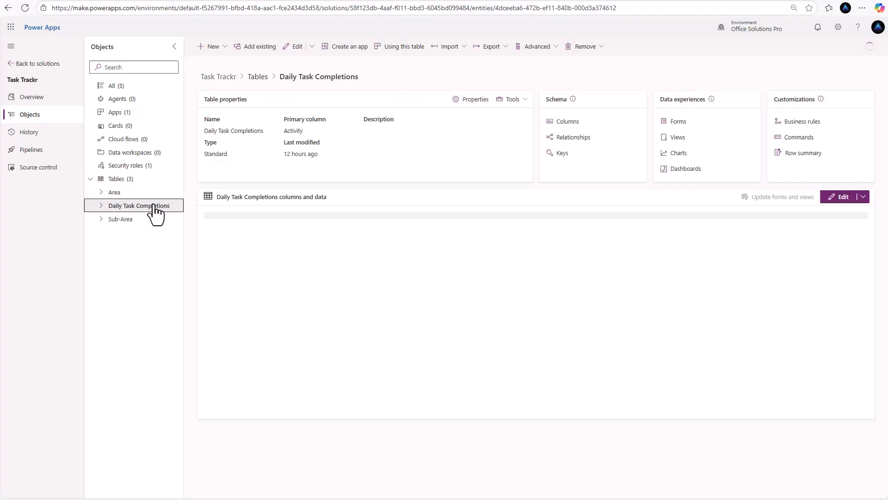
pyautogui.click(100, 206)
pyautogui.click(134, 260)
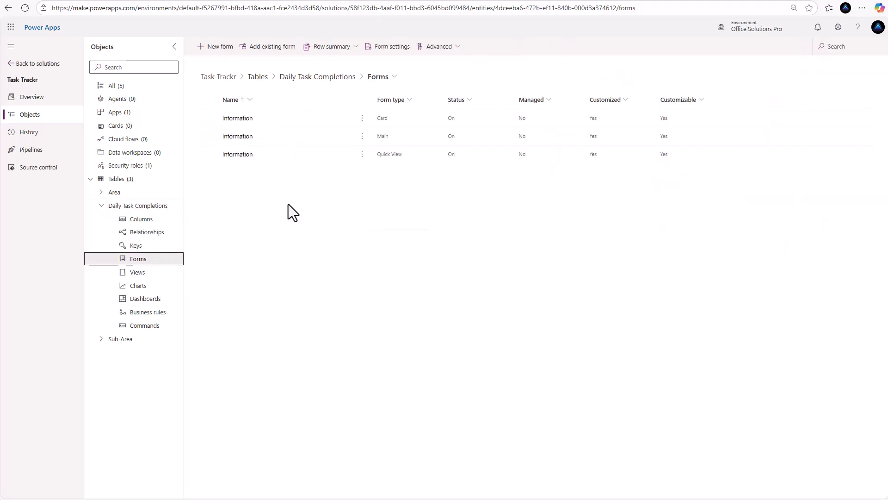
pyautogui.click(236, 137)
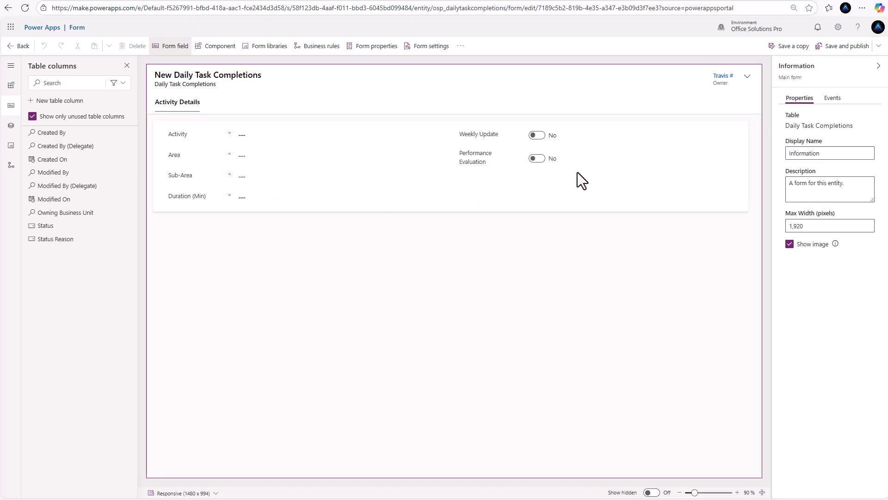
# Inspect the Weekly Update field and the available Input components such as Toggle, and leave the form editor without changes
pyautogui.click(540, 137)
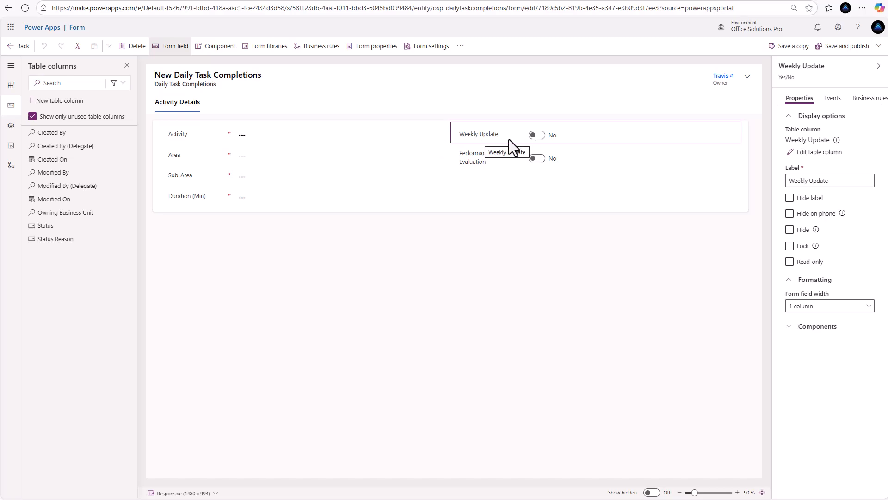
pyautogui.click(11, 88)
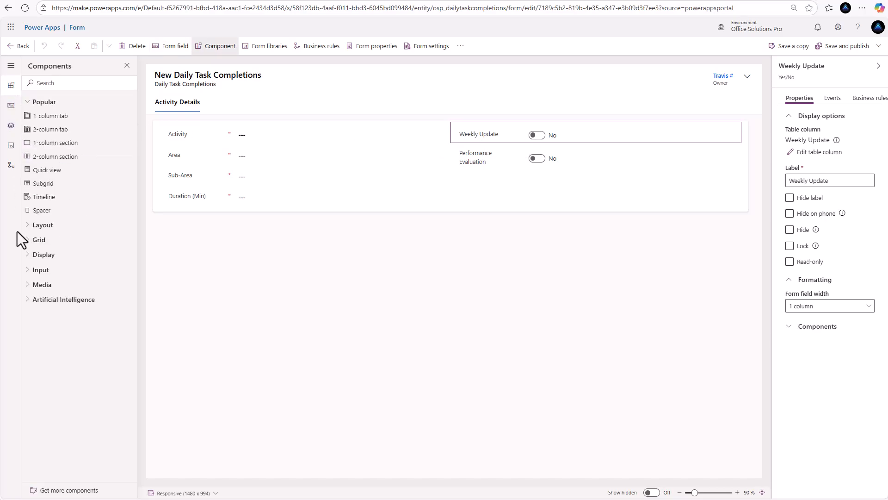
pyautogui.click(28, 272)
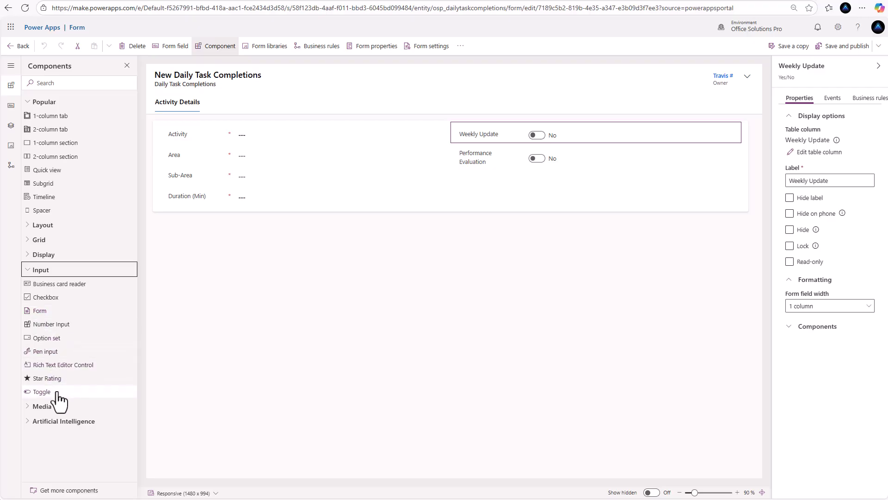
pyautogui.moveTo(53, 397)
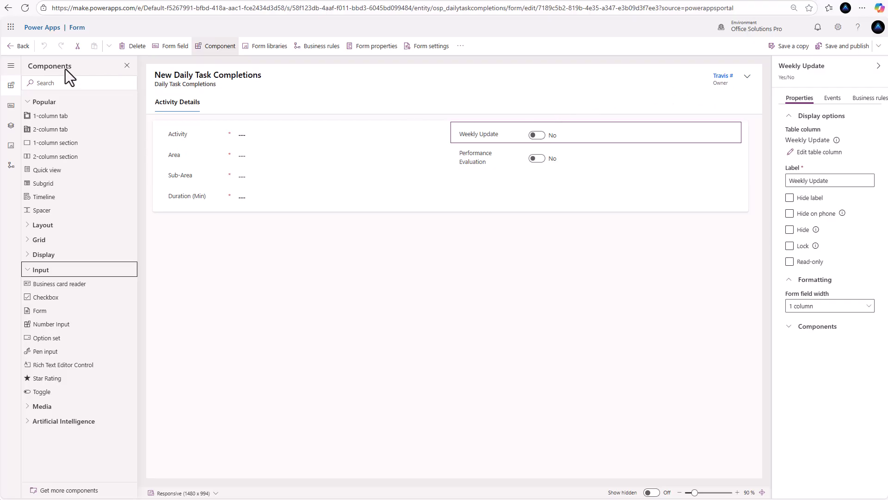
pyautogui.click(21, 47)
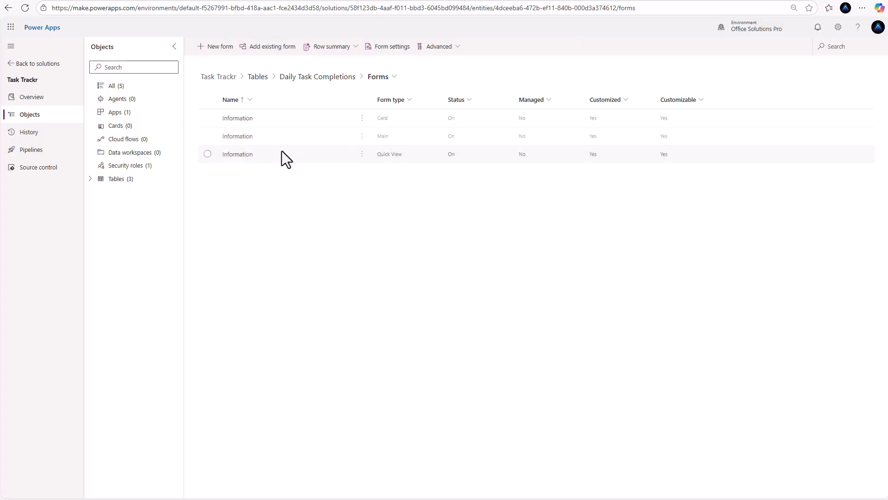
# Examine the Active Daily Task Completions view's columns, sorting and filter, and return to the table's views list
pyautogui.click(326, 77)
pyautogui.click(671, 140)
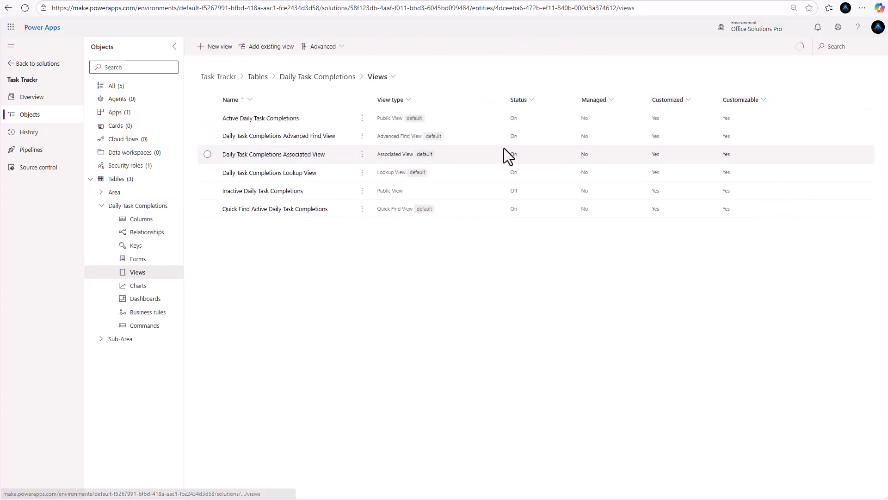
pyautogui.click(266, 120)
pyautogui.click(265, 122)
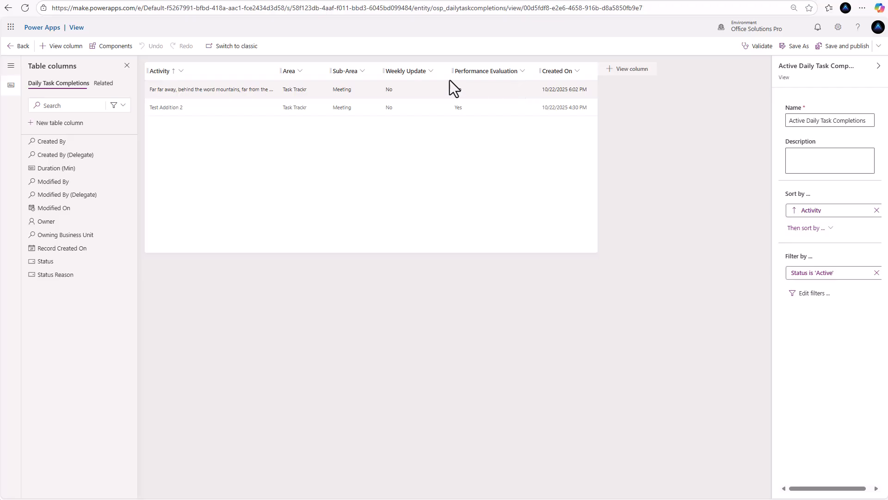
pyautogui.click(23, 47)
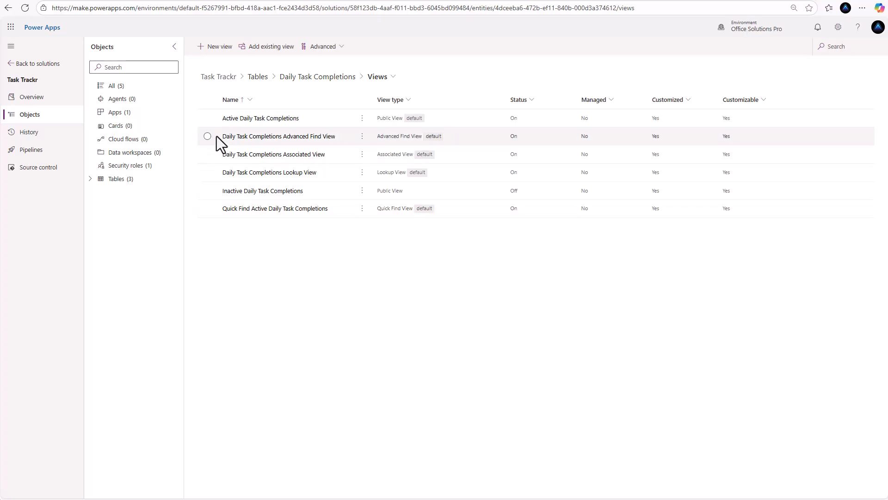
# Review the solution's apps and the Area table's Unique ID key, closing the key unchanged and returning to the Area table
pyautogui.click(91, 180)
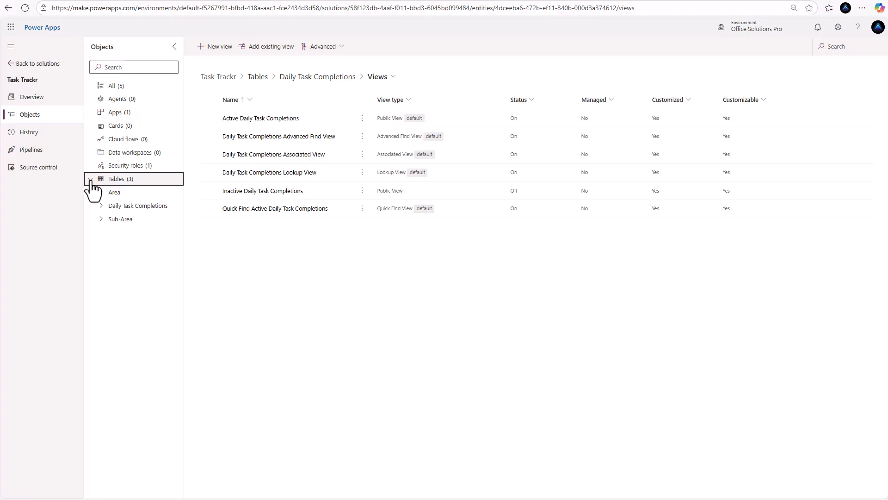
pyautogui.click(128, 113)
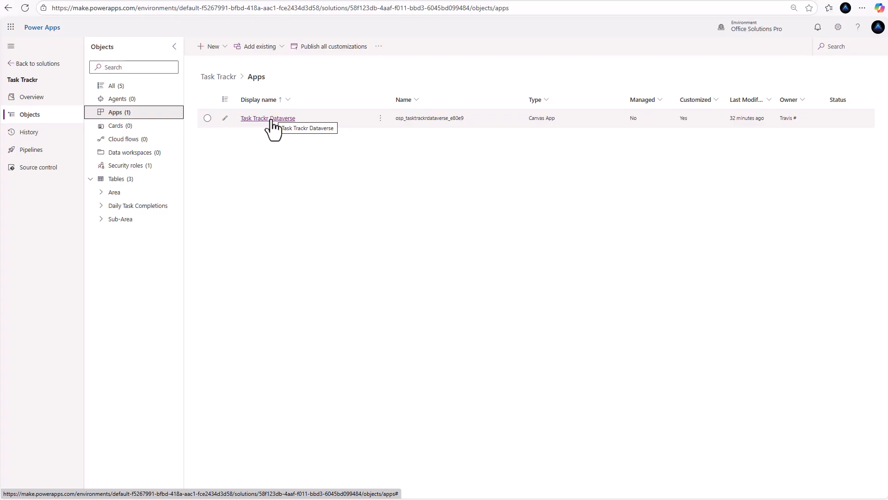
pyautogui.click(117, 194)
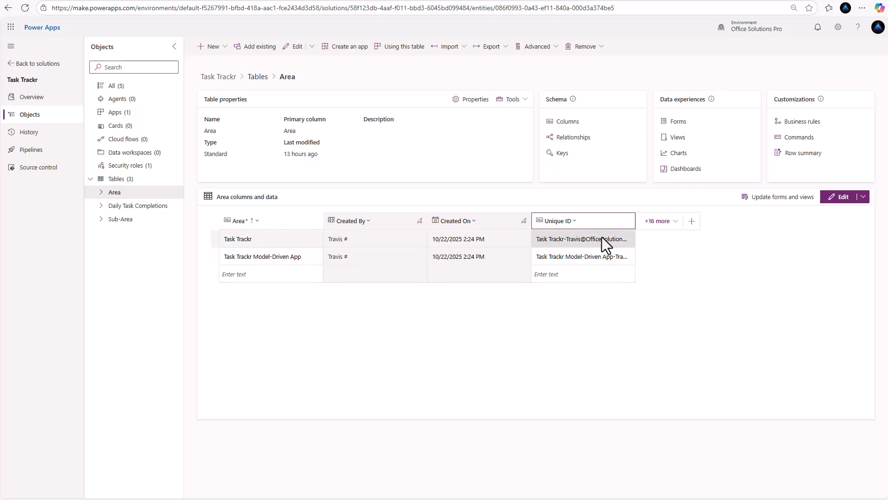
pyautogui.click(562, 153)
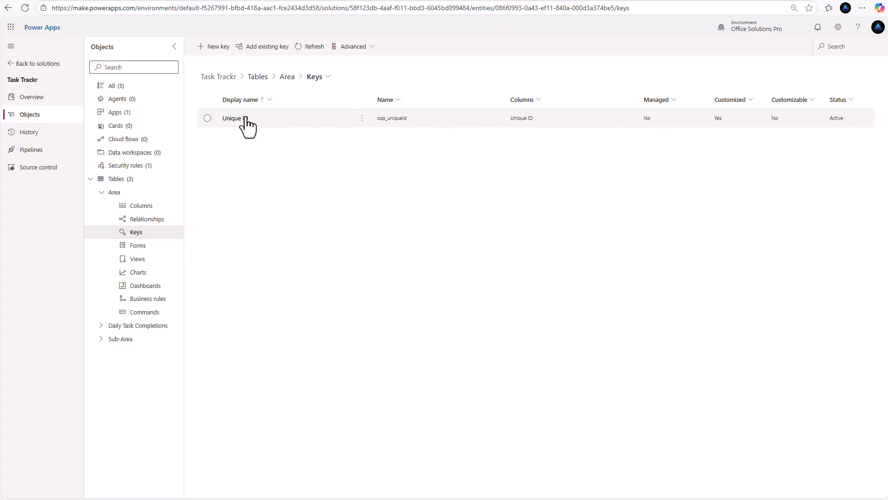
pyautogui.click(228, 119)
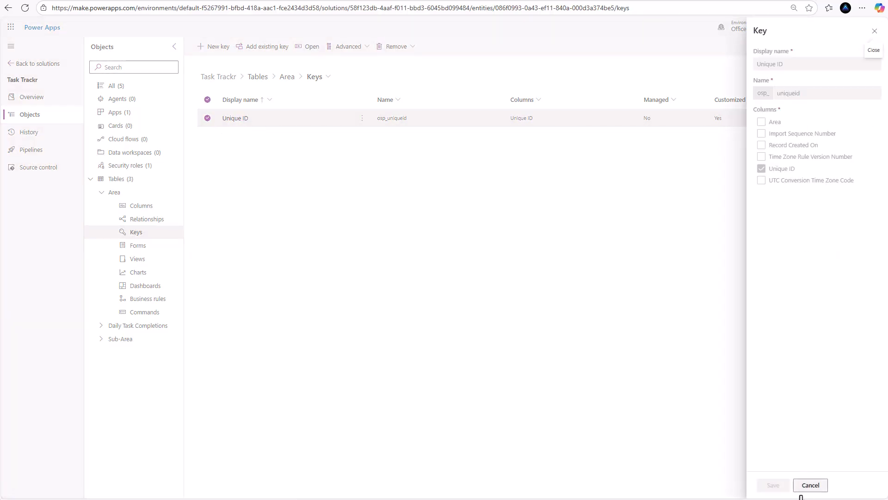
pyautogui.click(805, 490)
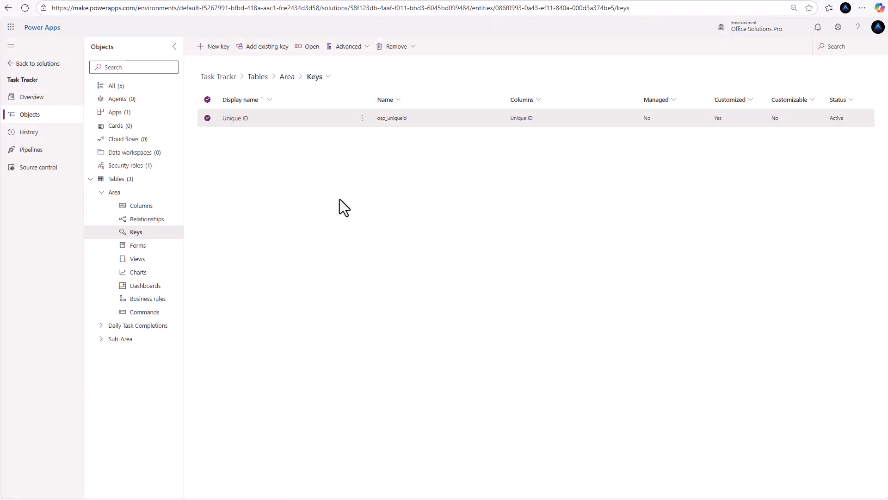
pyautogui.click(286, 78)
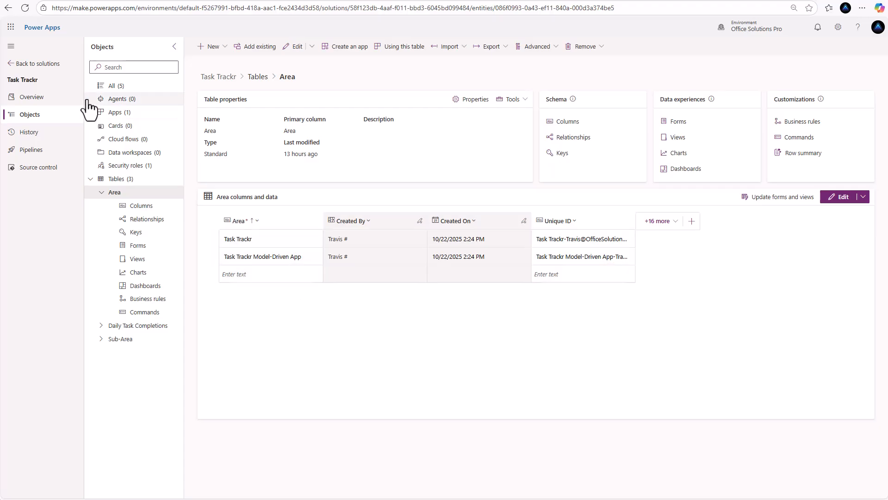
# Start a new JavaScript web resource in the Task Trackr solution and paste the osp.AreaUniqueId script as its code
pyautogui.click(110, 87)
pyautogui.click(224, 48)
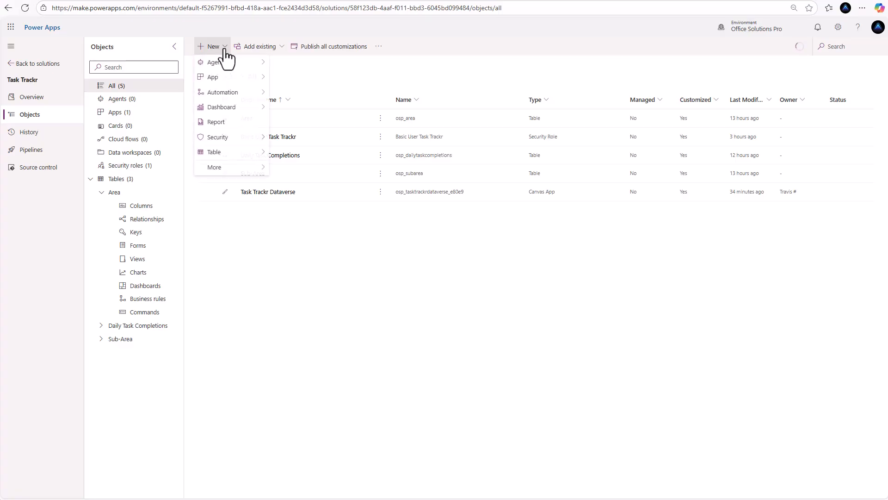
pyautogui.moveTo(228, 174)
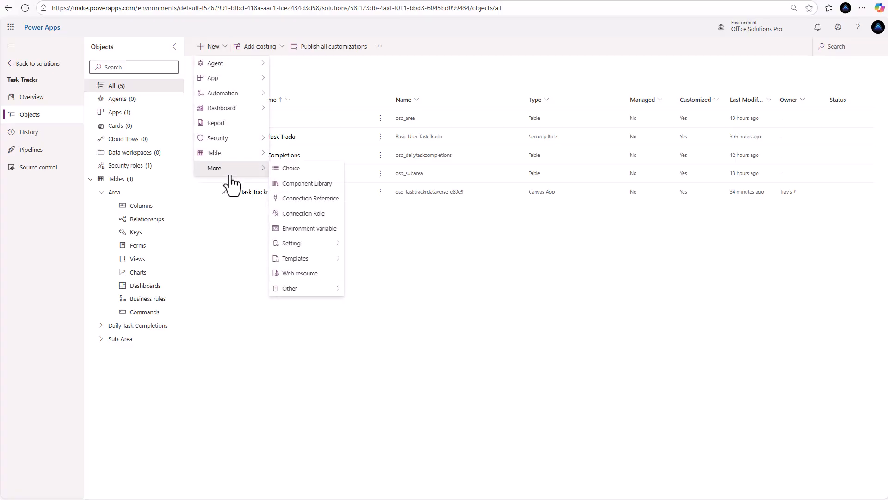
pyautogui.click(299, 277)
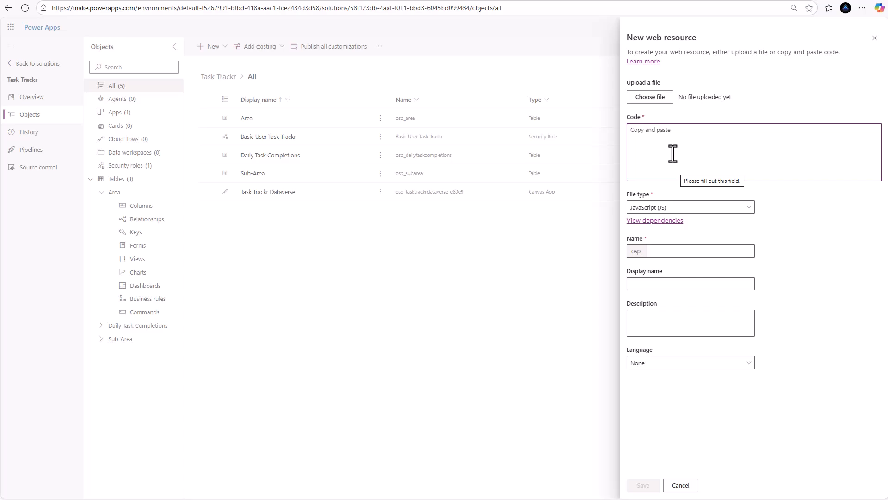
pyautogui.click(666, 140)
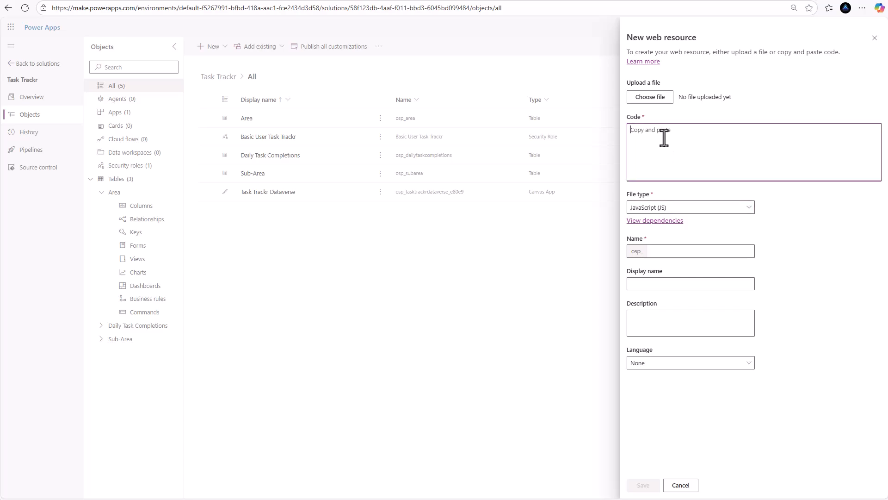
pyautogui.hotkey('ctrl', 'v')
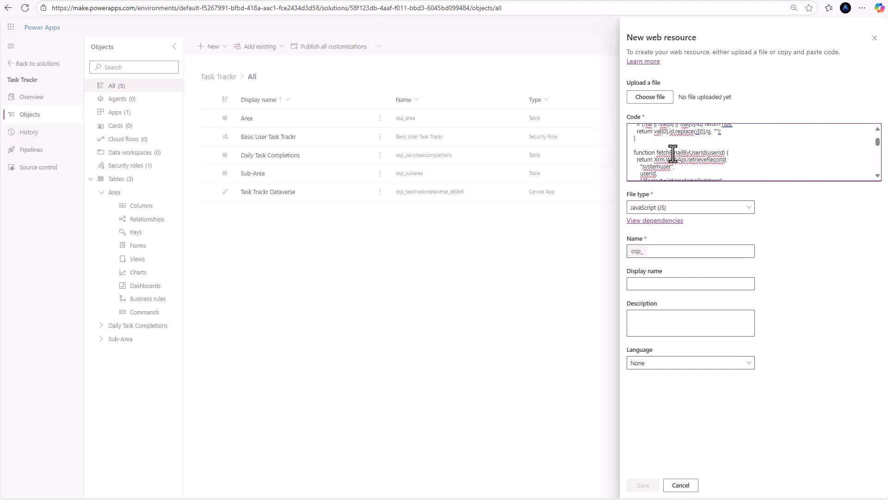
# Read the pasted script from its beginning through the email helper functions, including fetchEmailByUserId and ensureEmail
pyautogui.scroll(5, 673, 154)
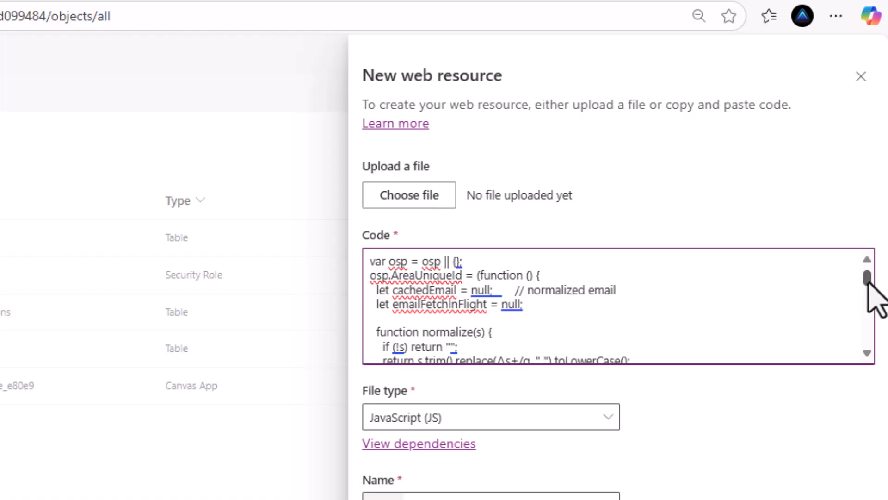
pyautogui.moveTo(868, 282); pyautogui.dragTo(872, 311)
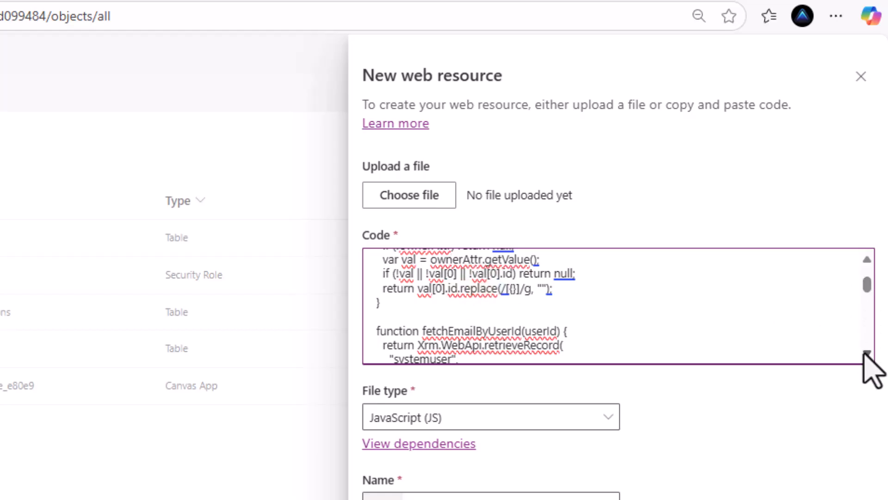
pyautogui.scroll(-5, 865, 354)
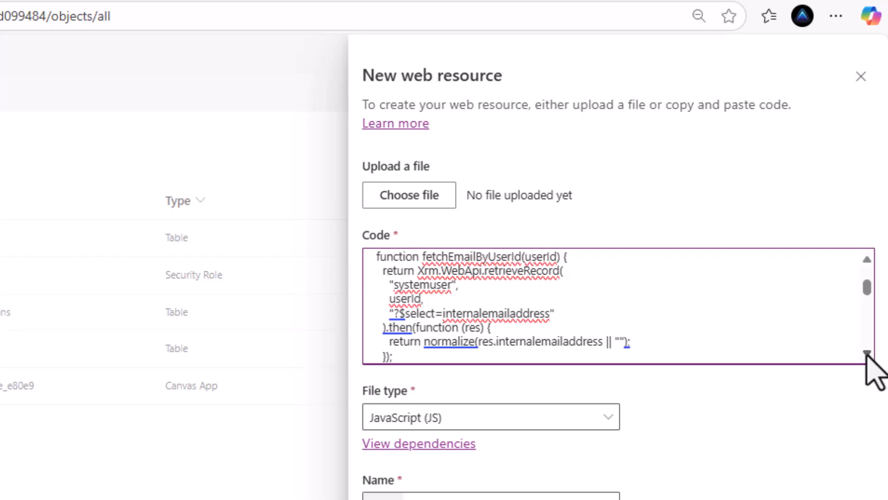
pyautogui.scroll(-4, 866, 355)
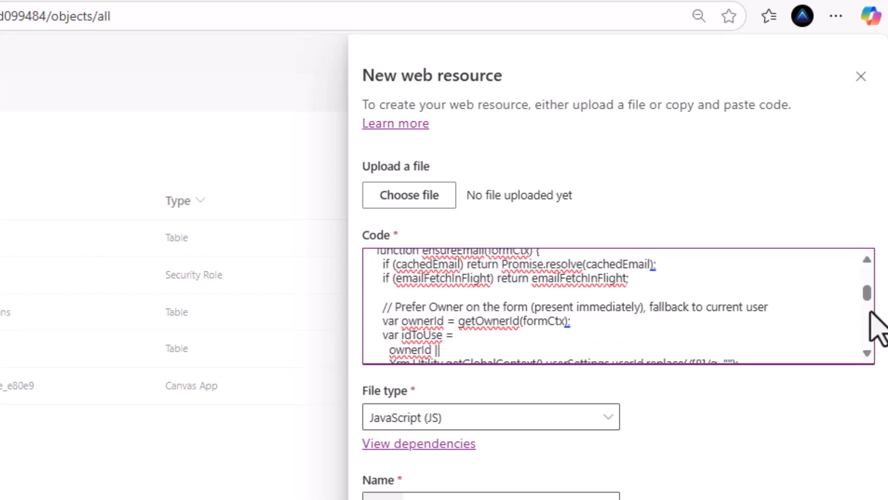
pyautogui.scroll(1, 866, 277)
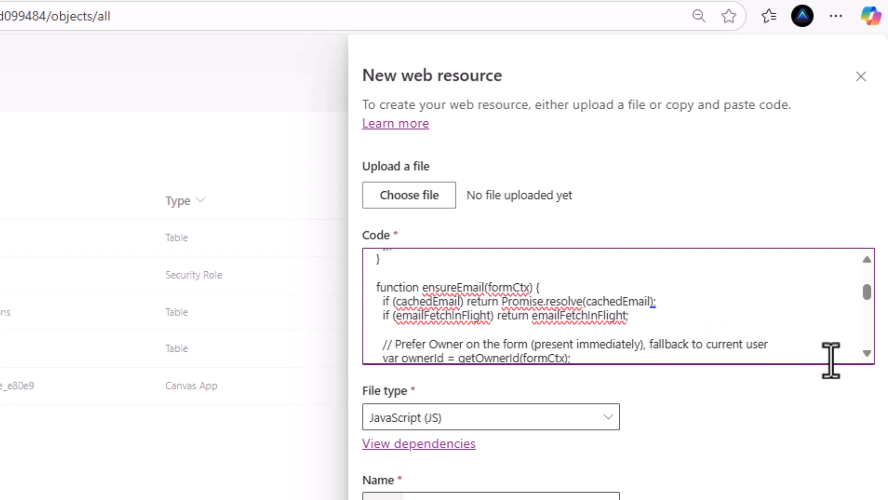
pyautogui.click(868, 354)
pyautogui.click(868, 354)
pyautogui.click(867, 353)
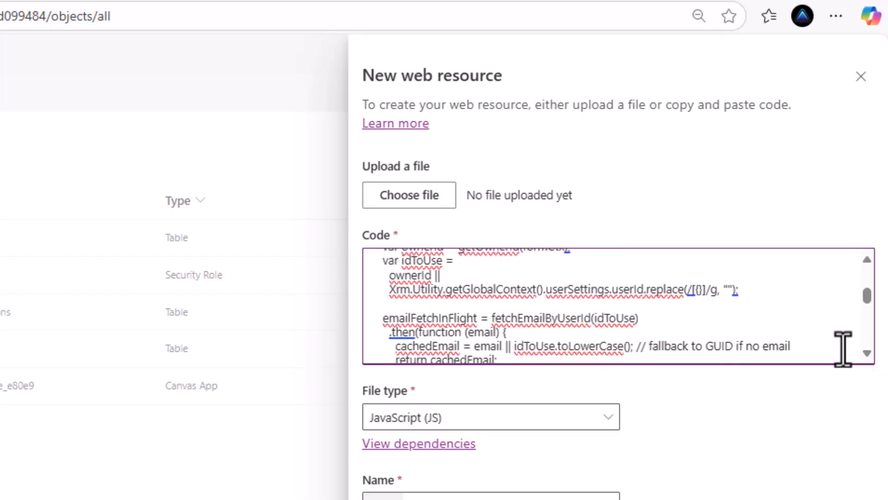
pyautogui.click(868, 354)
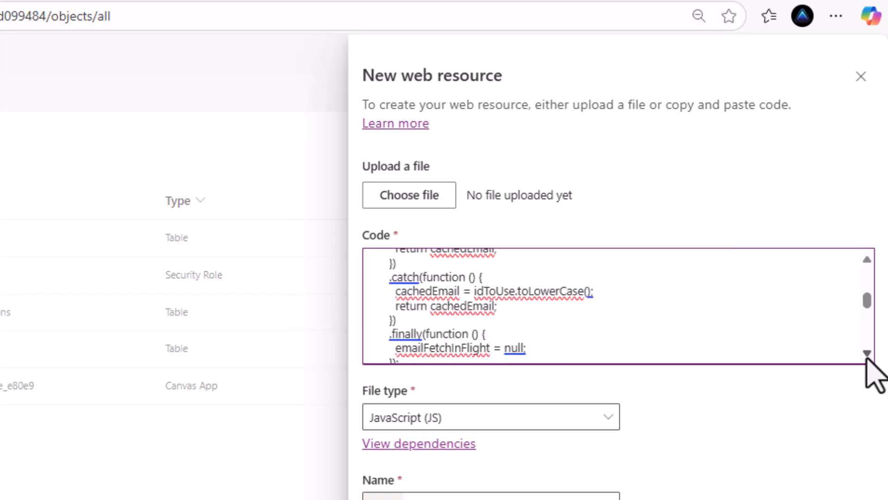
pyautogui.click(867, 355)
pyautogui.click(867, 356)
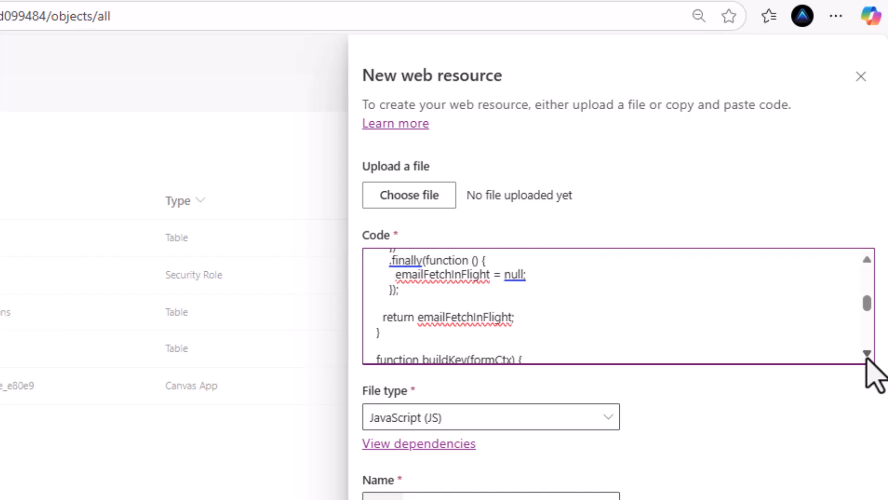
# Read the script's buildKey, setKeyIfNeeded, onLoad and onSave functions through to the closing return block
pyautogui.click(867, 355)
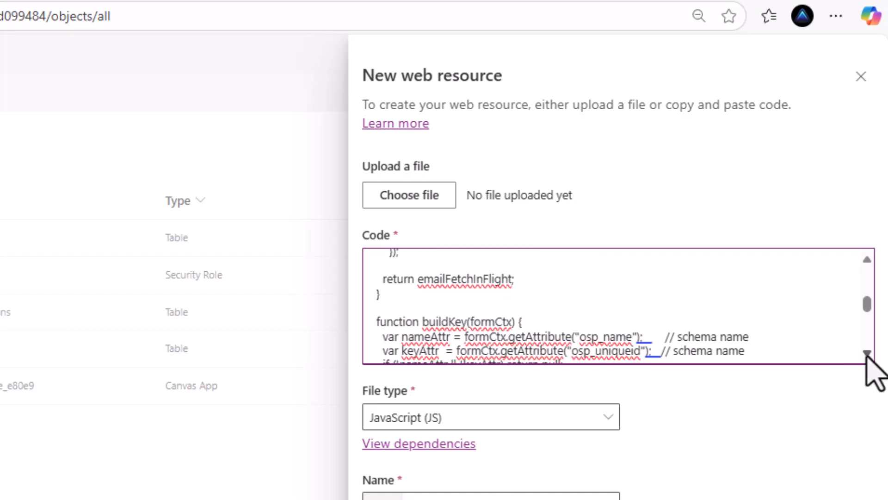
pyautogui.click(868, 355)
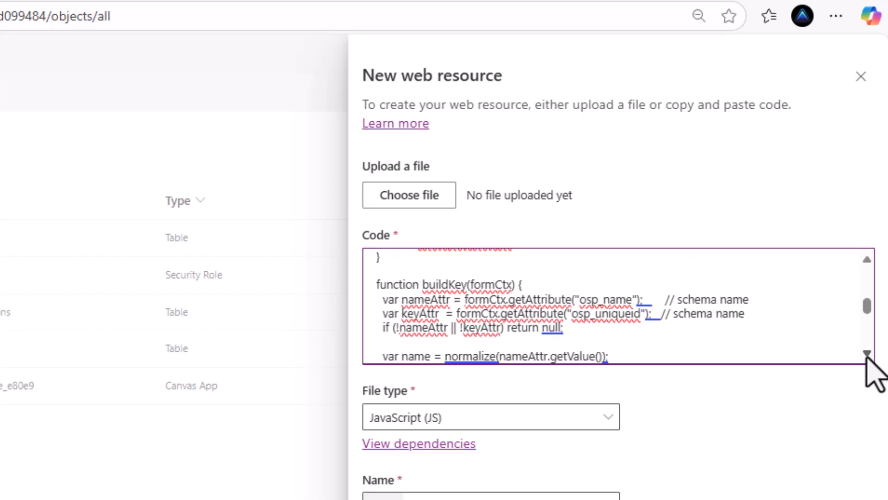
pyautogui.click(868, 353)
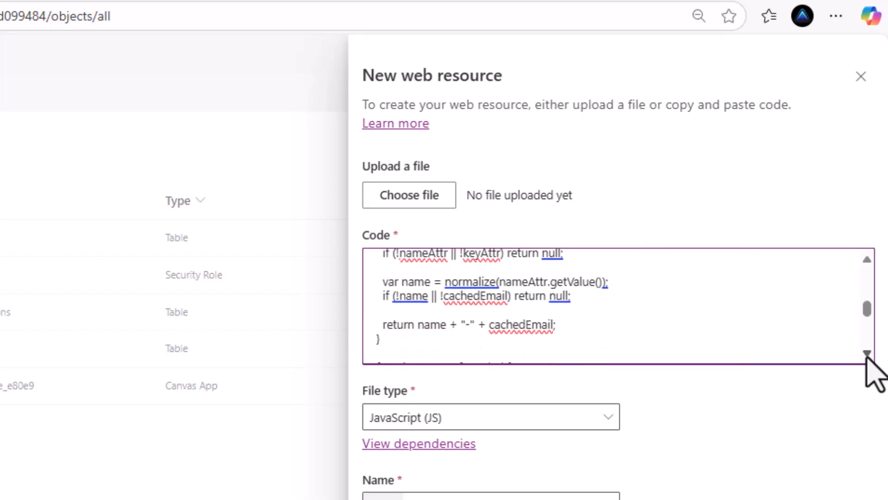
pyautogui.click(868, 353)
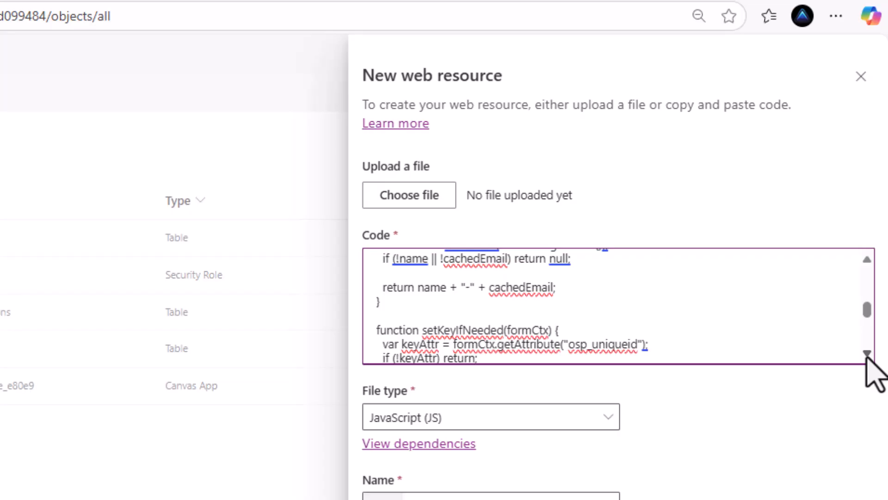
pyautogui.click(867, 354)
pyautogui.click(867, 353)
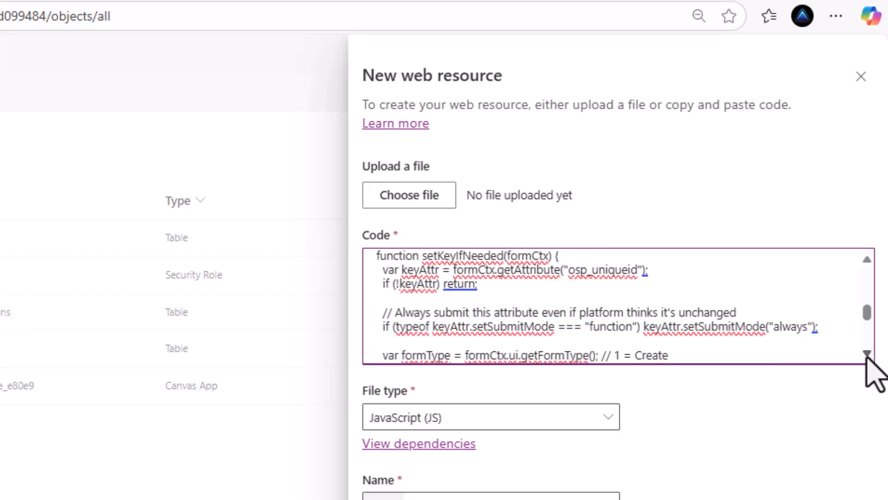
pyautogui.click(867, 356)
pyautogui.click(867, 354)
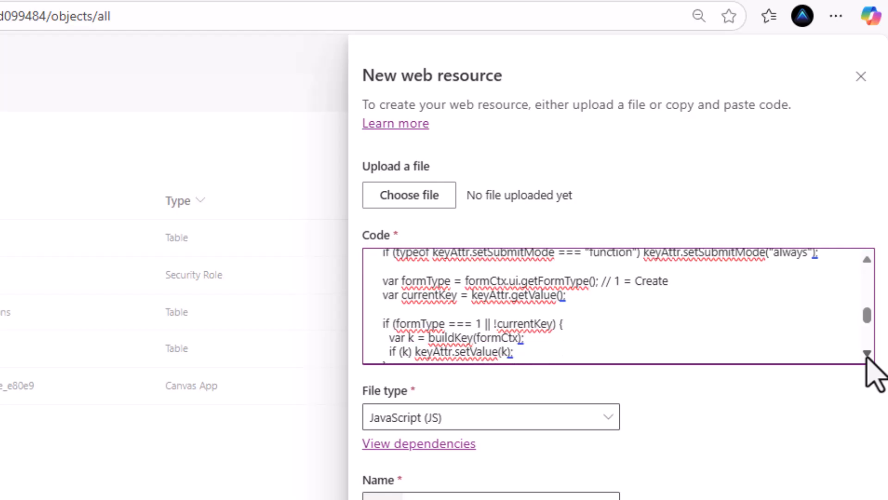
pyautogui.click(867, 355)
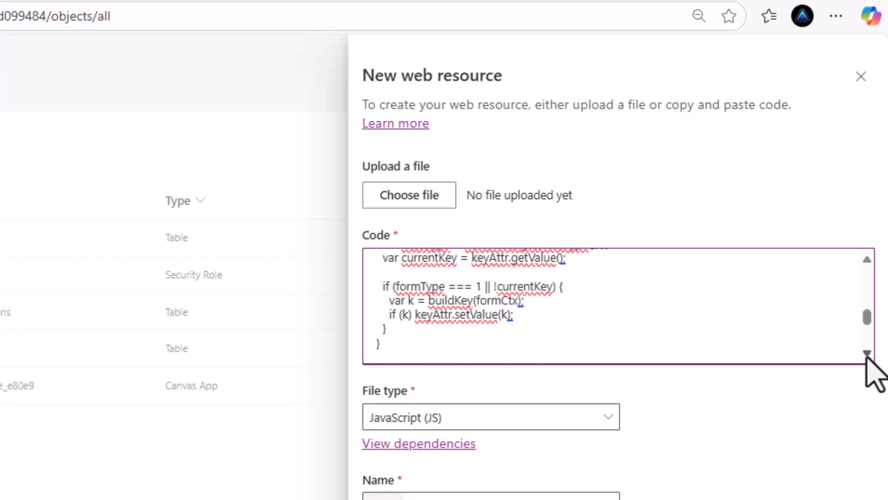
pyautogui.click(867, 355)
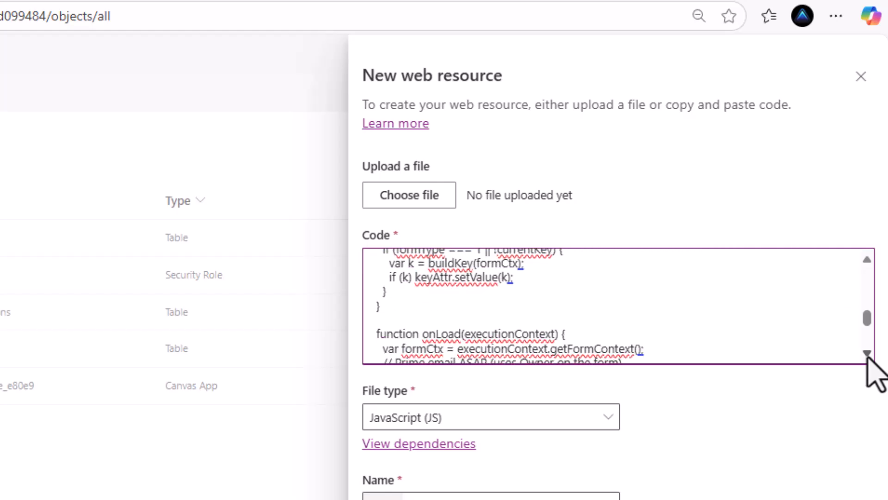
pyautogui.click(867, 354)
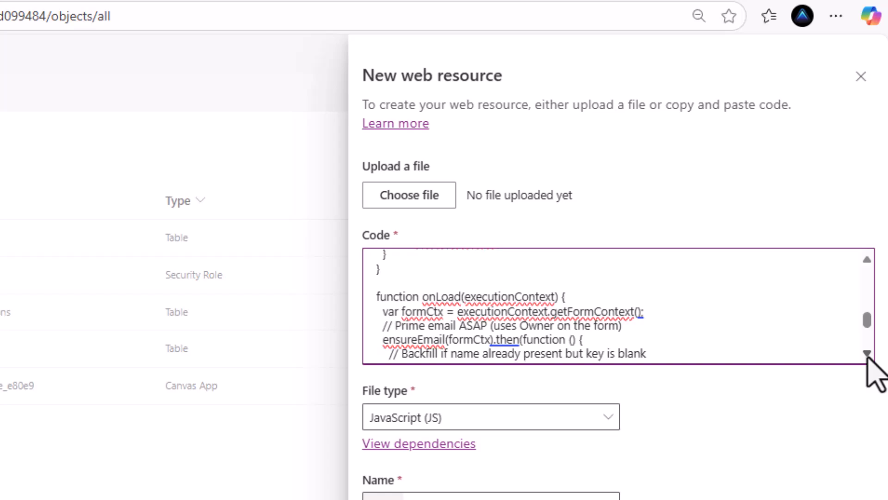
pyautogui.click(867, 355)
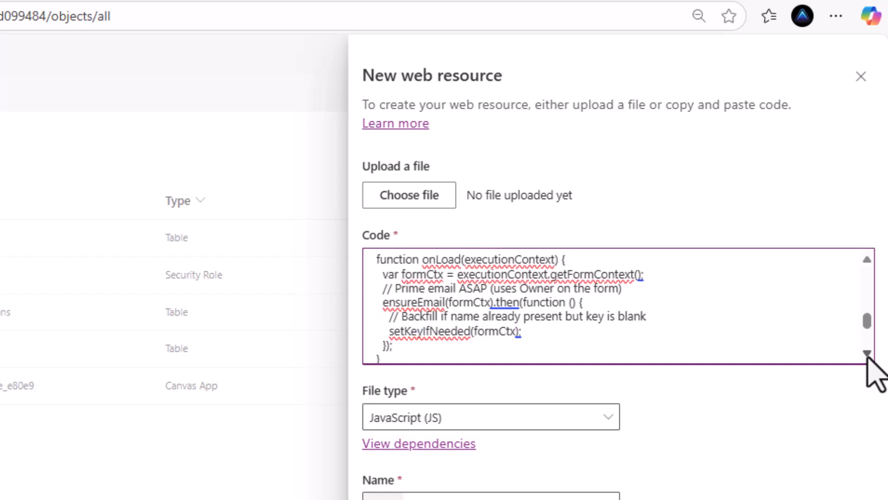
pyautogui.click(867, 355)
pyautogui.click(868, 355)
pyautogui.click(867, 355)
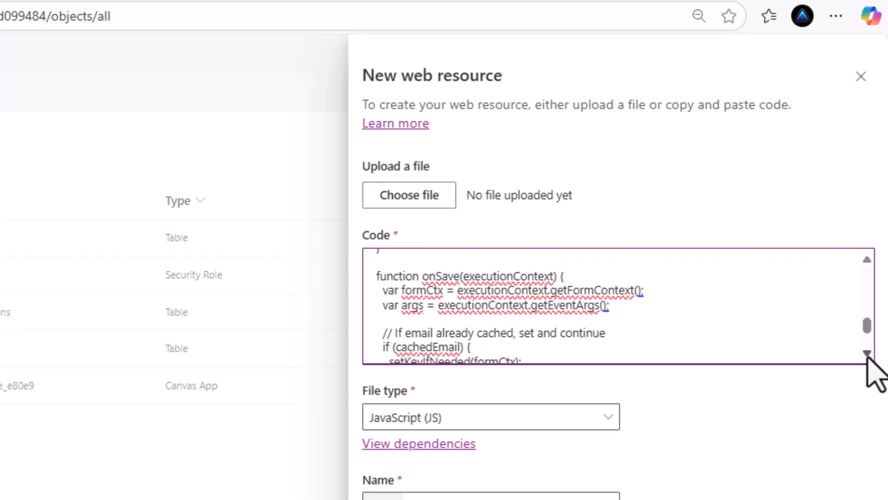
pyautogui.click(867, 354)
pyautogui.click(868, 354)
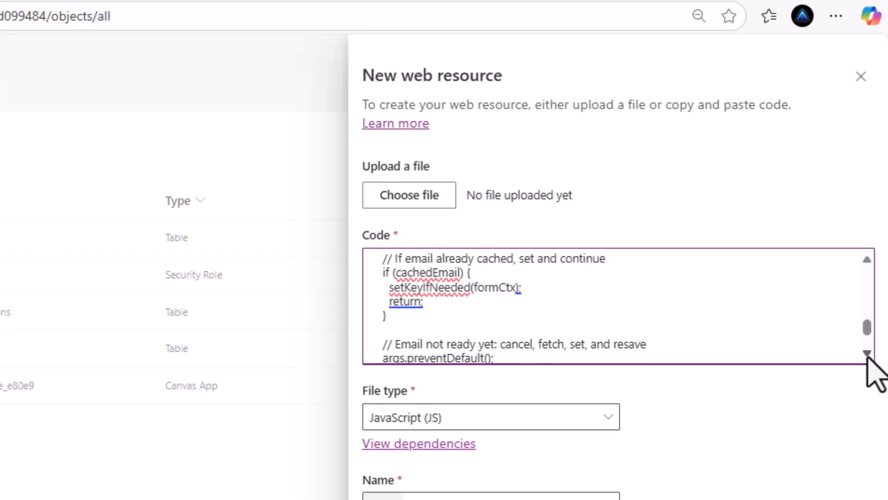
pyautogui.click(868, 355)
pyautogui.click(867, 354)
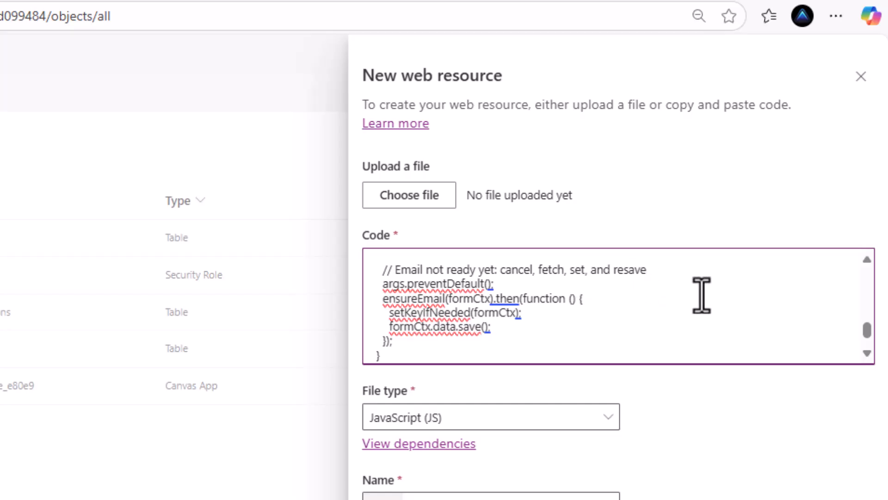
pyautogui.click(868, 357)
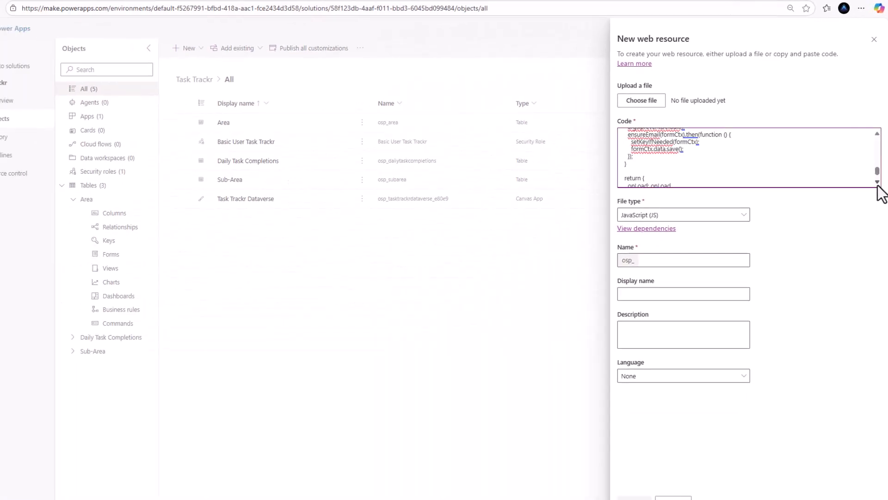
pyautogui.click(867, 357)
pyautogui.click(878, 176)
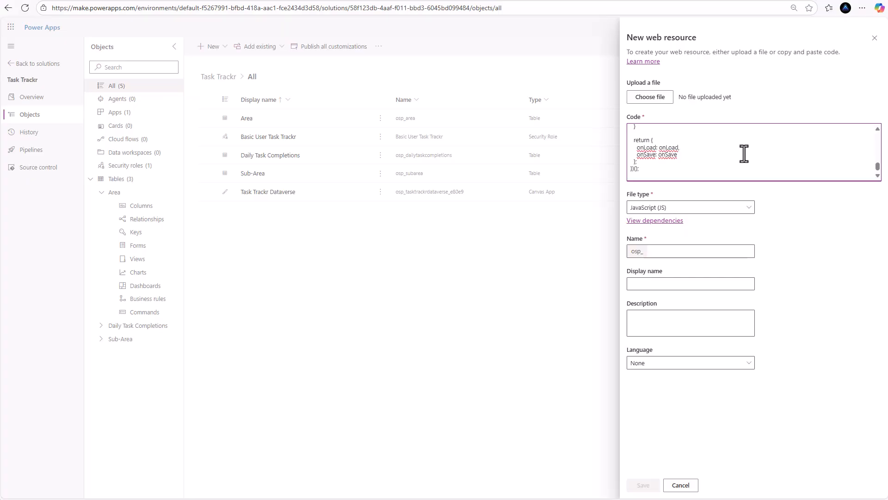
# Name the web resource uniqueidset after the osp_ prefix, set its display name to Unique ID Setting, and save it
pyautogui.click(670, 252)
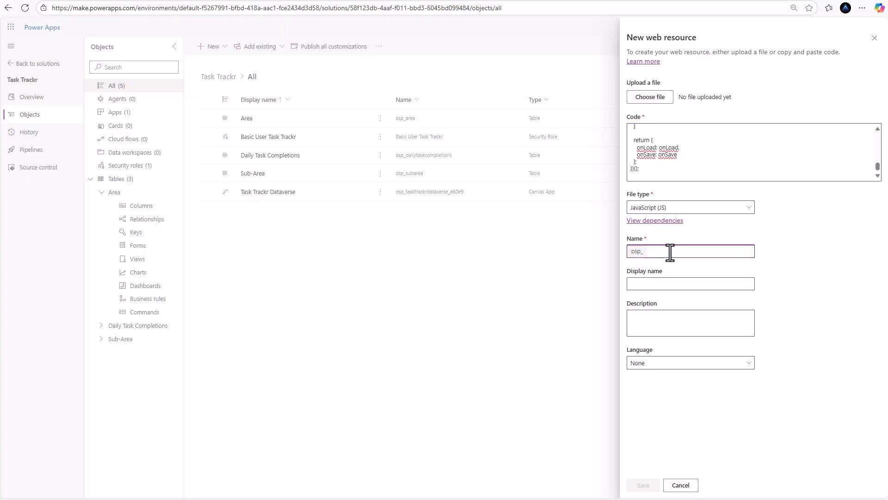
pyautogui.write('unique')
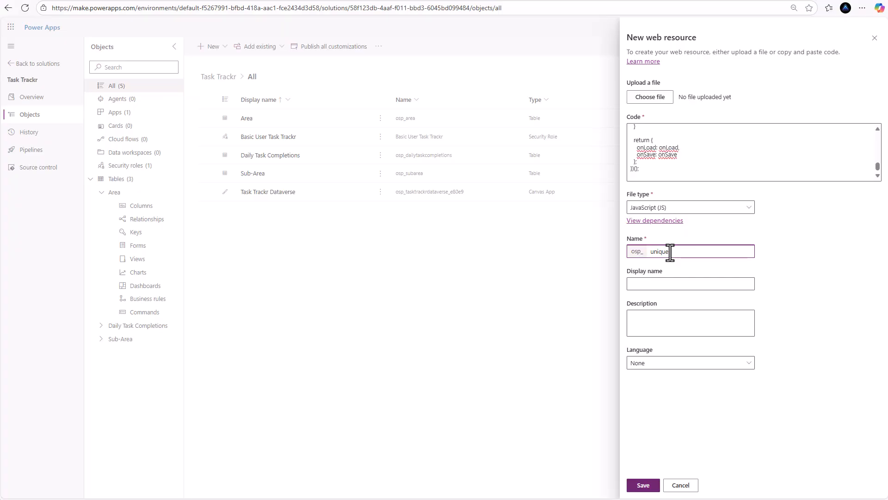
pyautogui.write('idset')
pyautogui.click(669, 284)
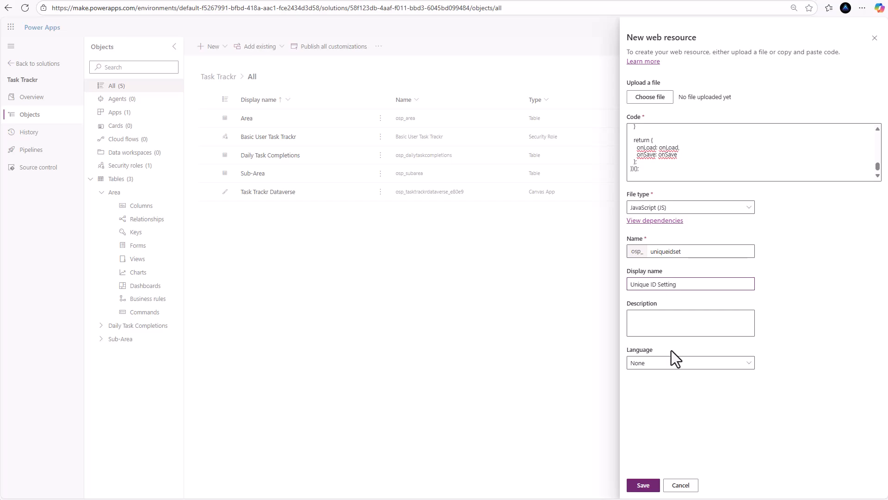
pyautogui.click(643, 486)
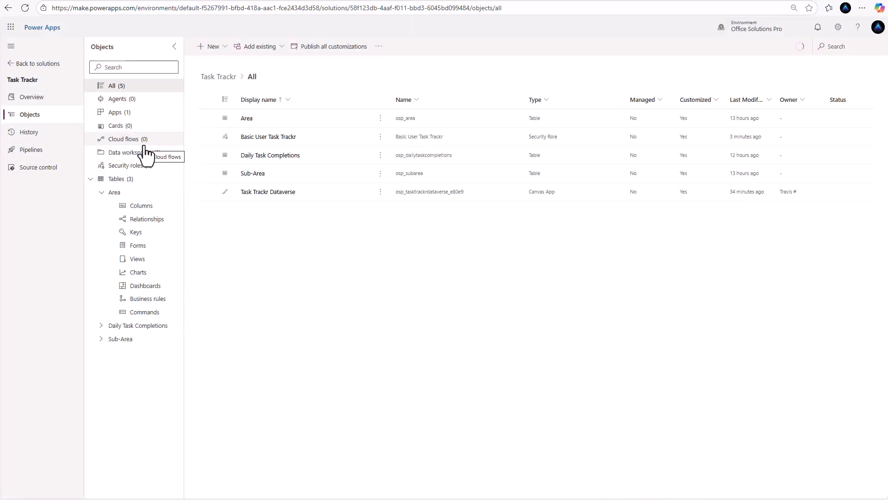
# Create a model-driven app named Task Master Insights in the Task Trackr solution
pyautogui.click(117, 117)
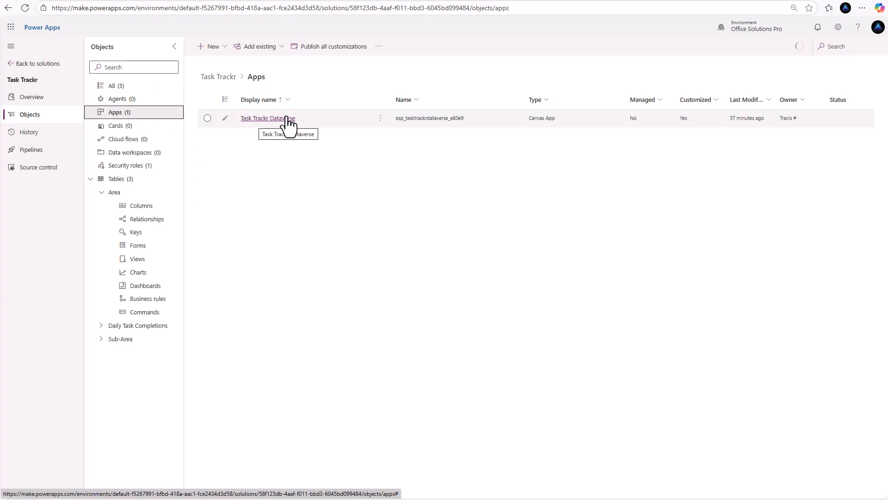
pyautogui.click(222, 48)
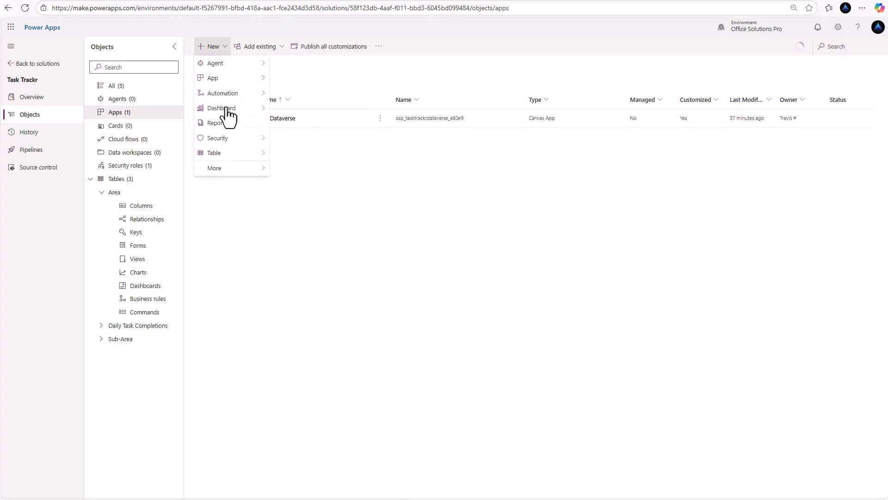
pyautogui.moveTo(227, 174)
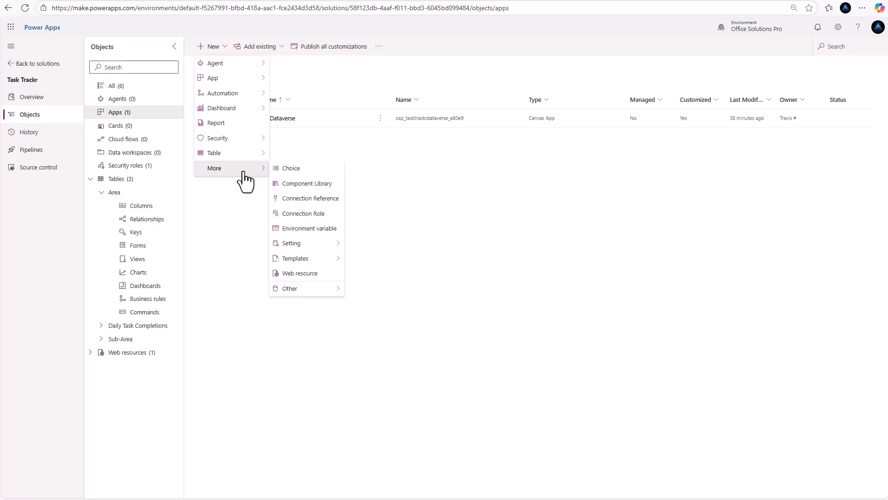
pyautogui.moveTo(242, 95)
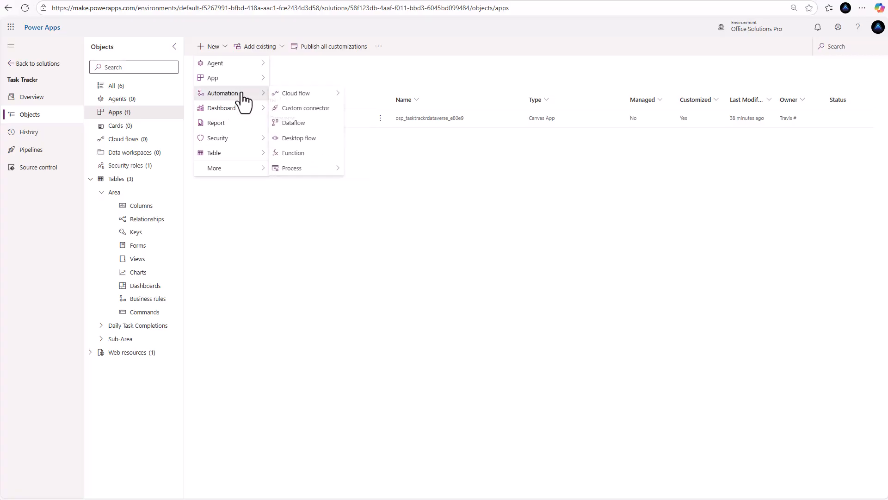
pyautogui.click(302, 93)
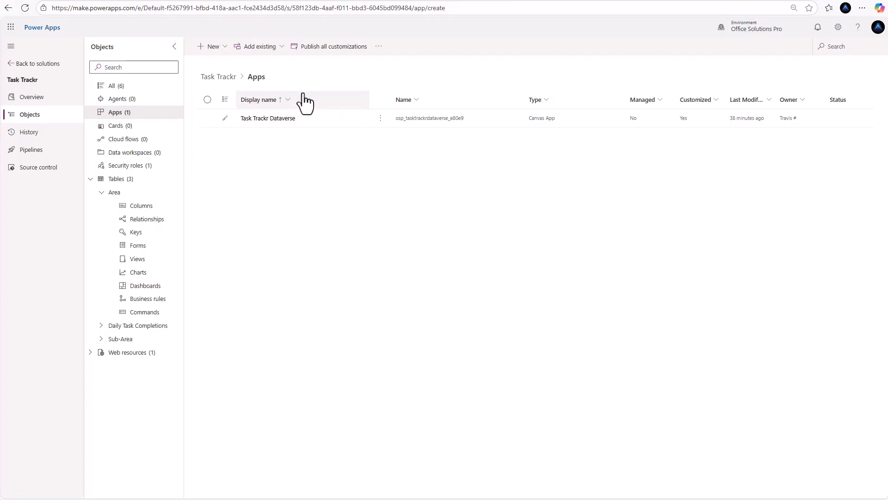
pyautogui.write('Task M')
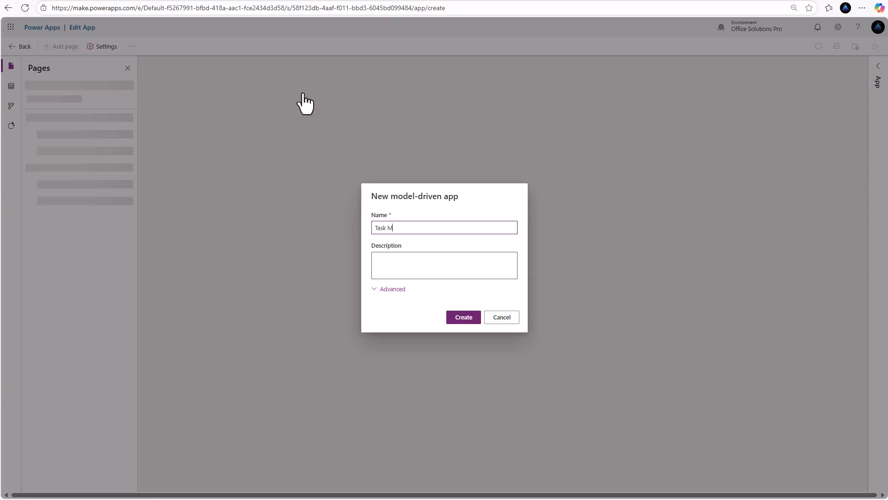
pyautogui.write('aster Insights')
pyautogui.click(464, 319)
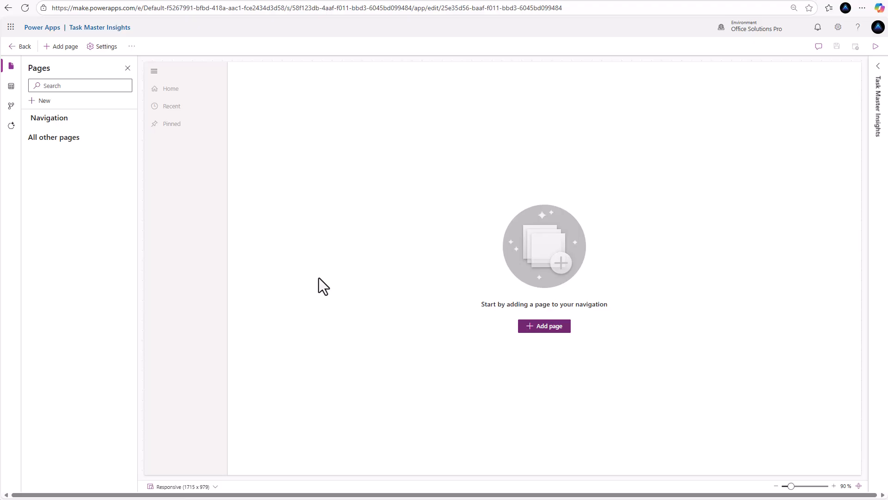
# Start adding a table-based page to the app and select the Area and Sub-Area tables
pyautogui.click(549, 331)
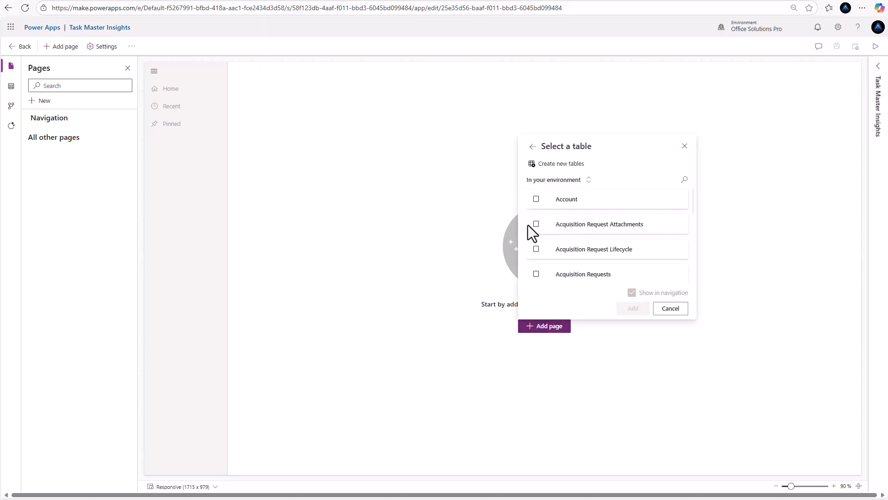
pyautogui.click(533, 224)
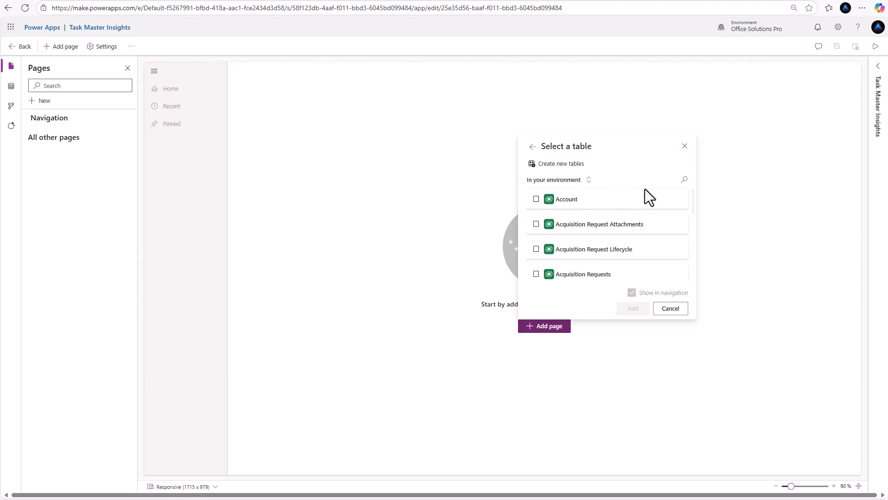
pyautogui.click(684, 181)
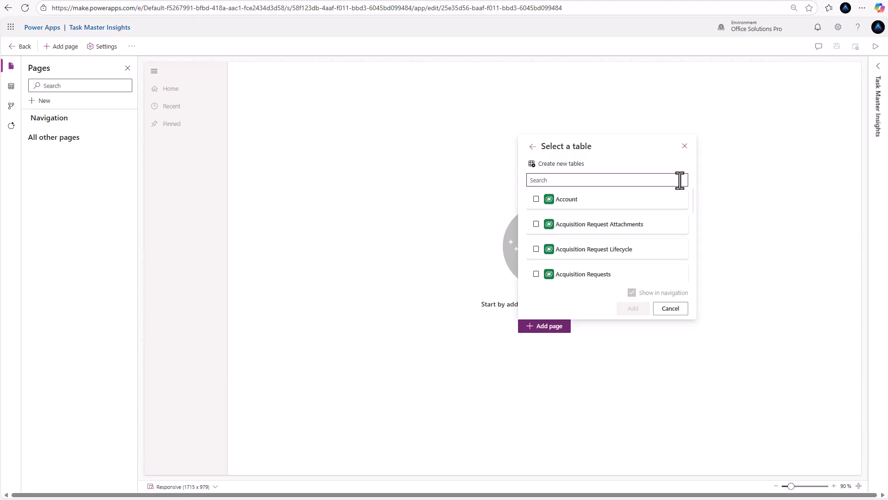
pyautogui.write('area')
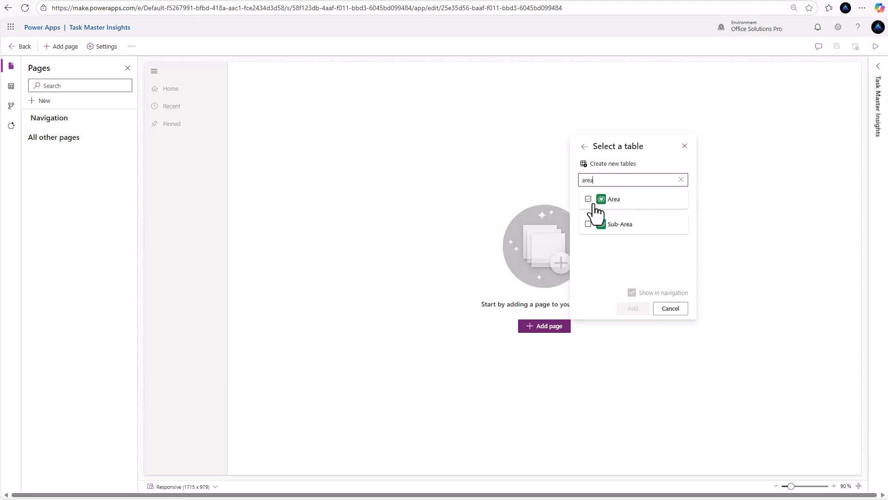
pyautogui.click(594, 204)
pyautogui.click(592, 225)
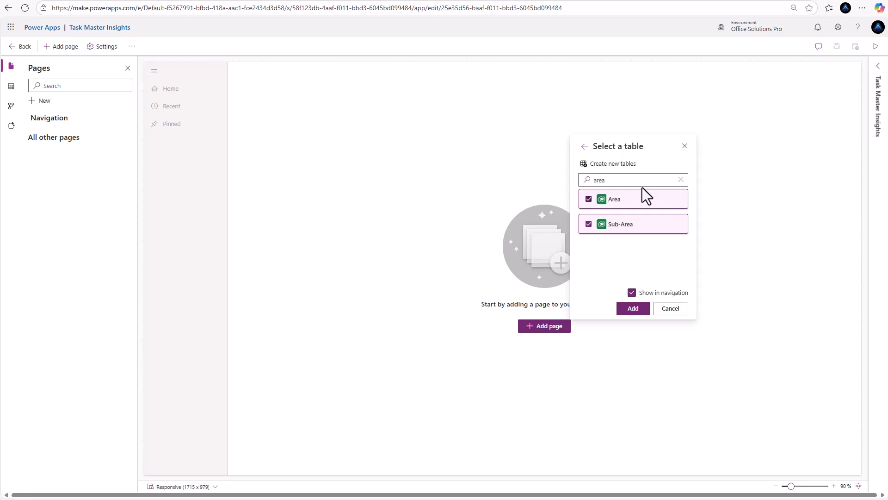
# Include the Daily Task Completions table in the selection and add the chosen tables to the app with navigation entries
pyautogui.click(680, 179)
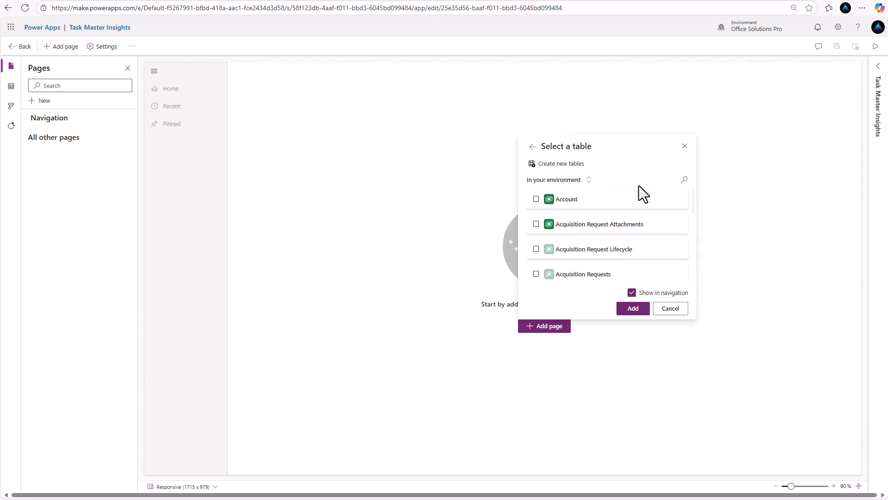
pyautogui.click(684, 181)
pyautogui.write('da')
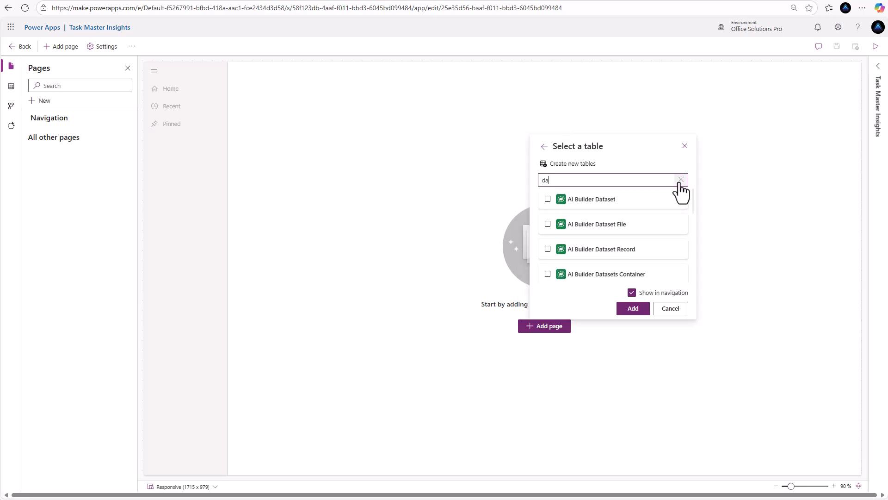
pyautogui.write('il')
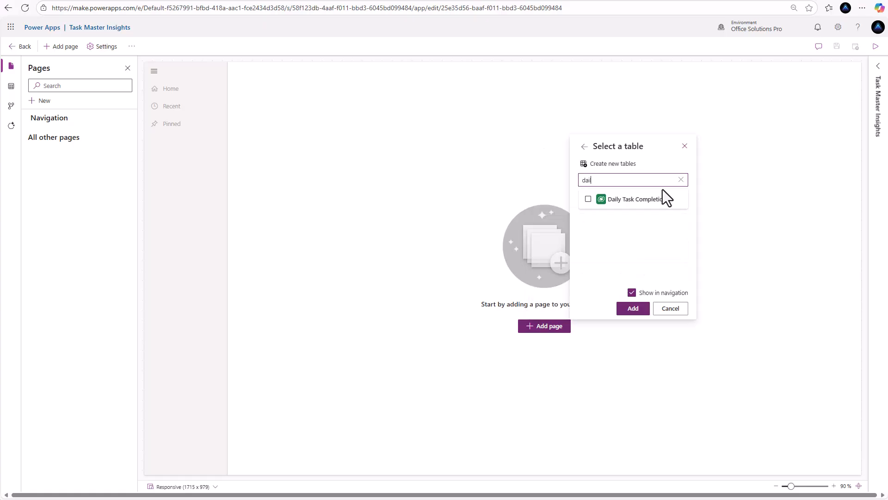
pyautogui.click(589, 202)
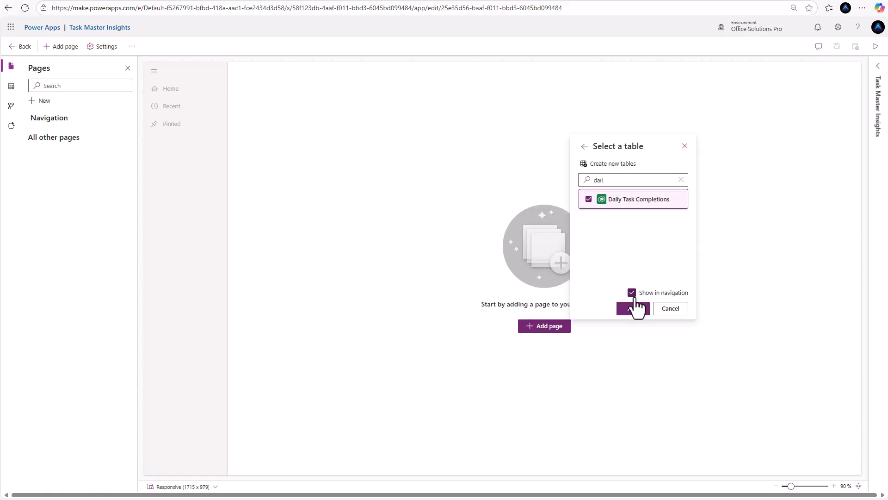
pyautogui.click(633, 308)
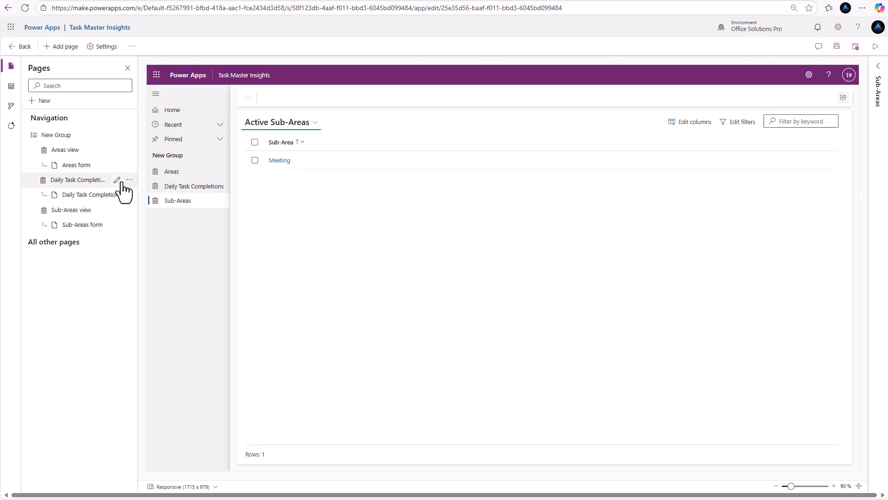
# Move Daily Task Completions above Areas in the app navigation, and preview the Areas and Daily Task Completions pages
pyautogui.click(129, 179)
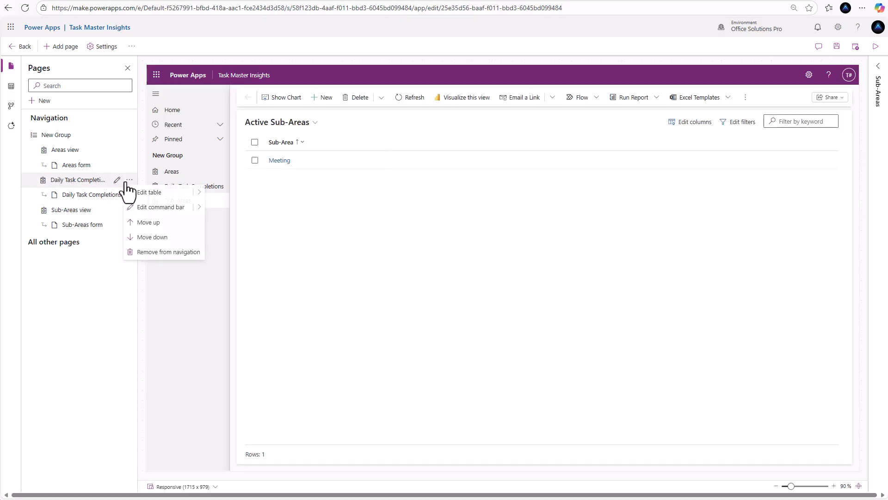
pyautogui.click(150, 224)
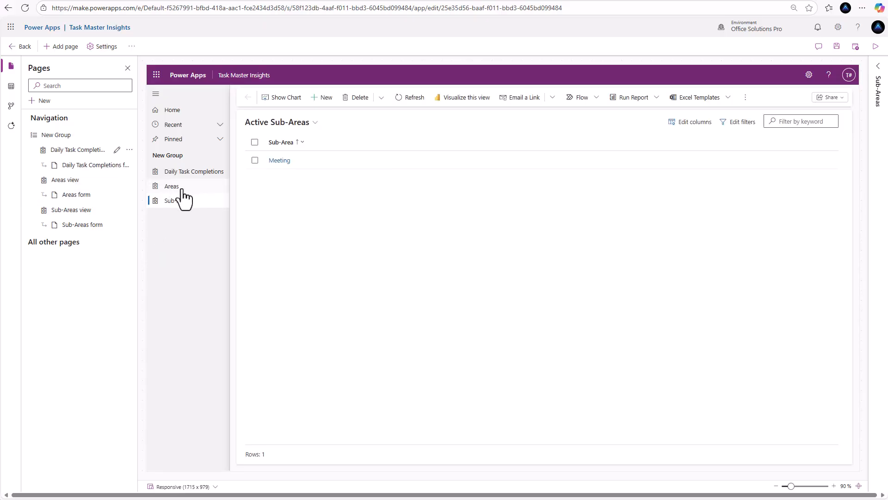
pyautogui.click(182, 189)
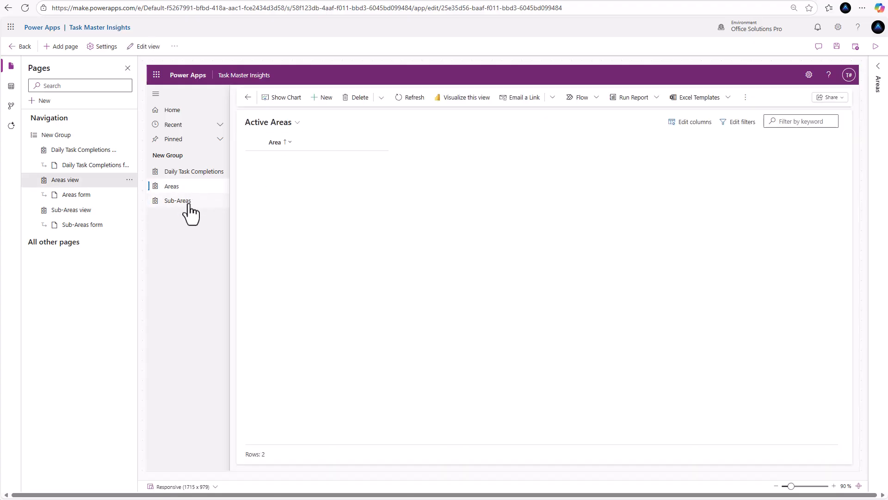
pyautogui.click(194, 172)
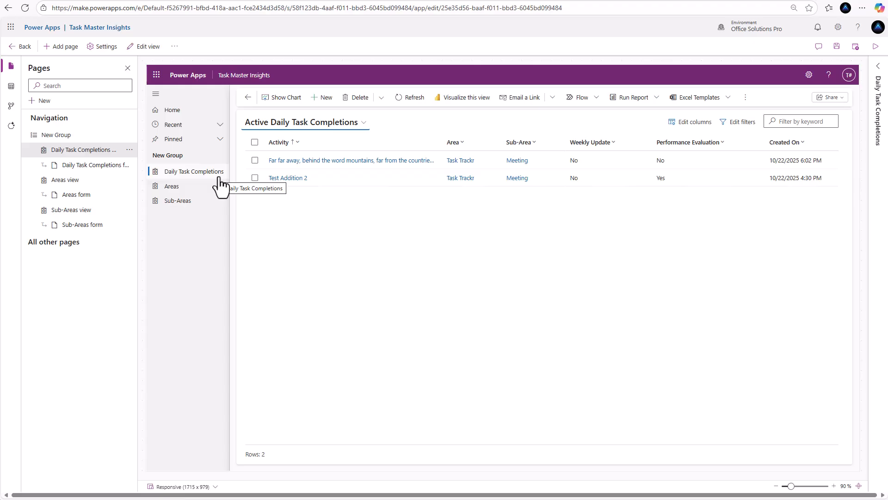
# Open the Task Trackr record from the Areas page and open the Information main form for editing
pyautogui.click(195, 191)
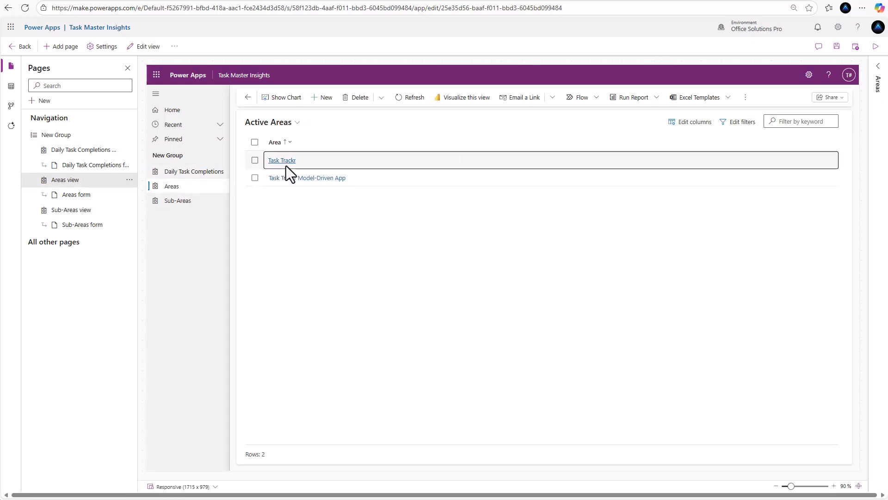
pyautogui.click(286, 164)
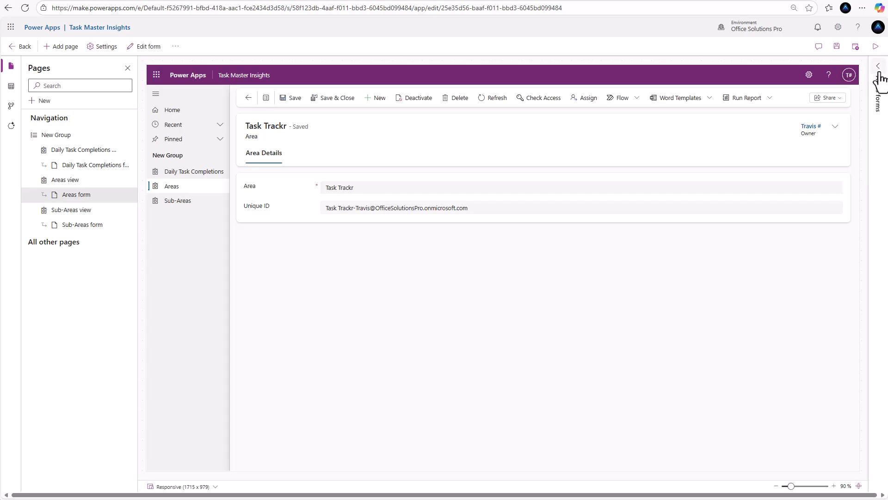
pyautogui.click(880, 74)
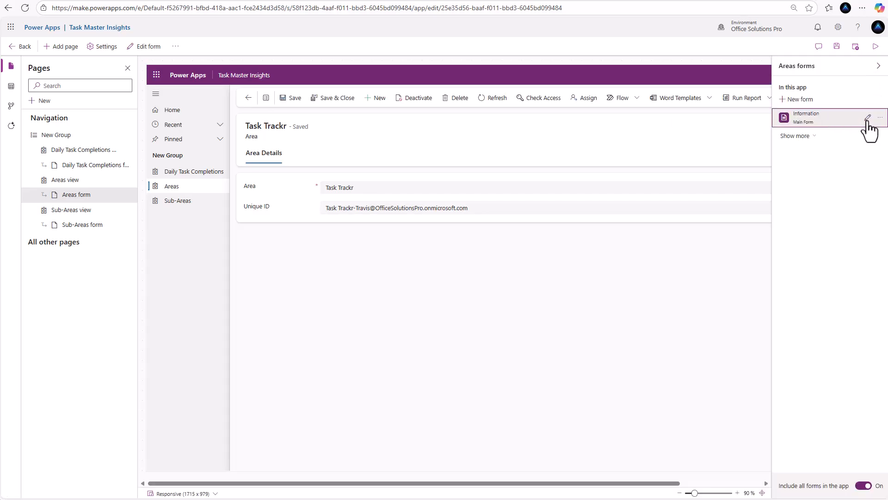
pyautogui.click(867, 118)
pyautogui.click(440, 273)
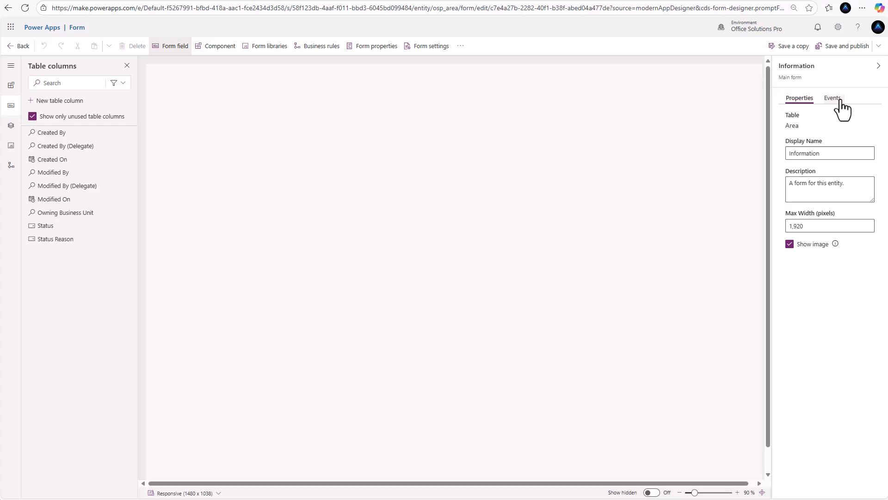
# Add the Unique ID Setting web resource as a JavaScript library for the Area form's events
pyautogui.click(833, 99)
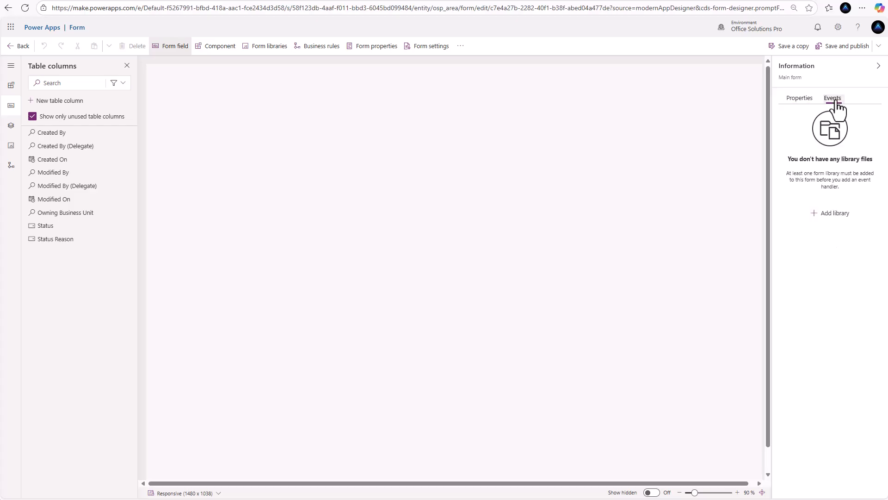
pyautogui.click(832, 213)
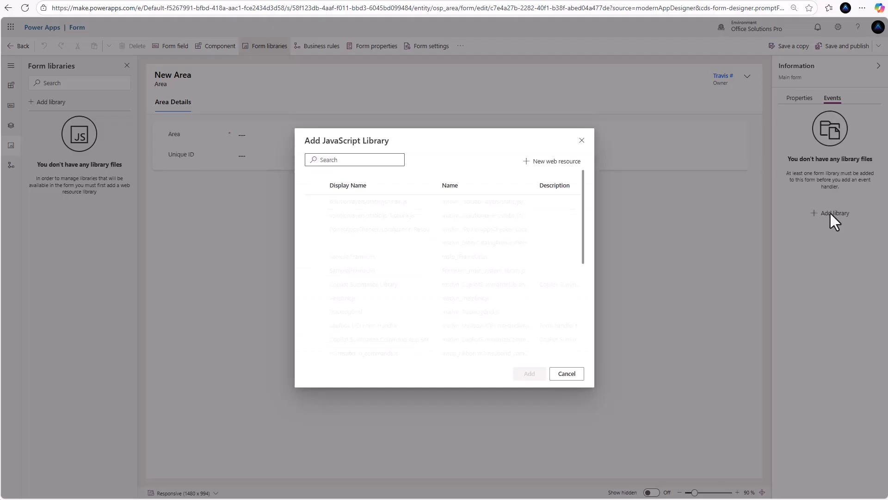
pyautogui.click(354, 158)
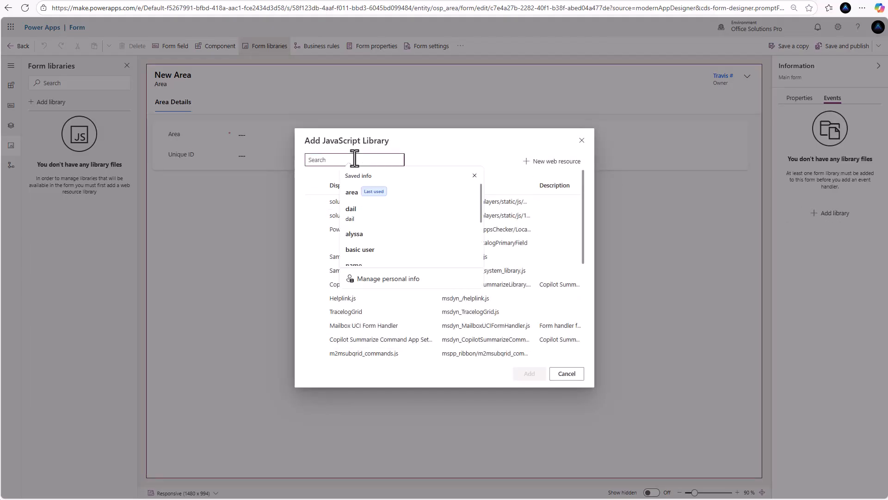
pyautogui.write('uni')
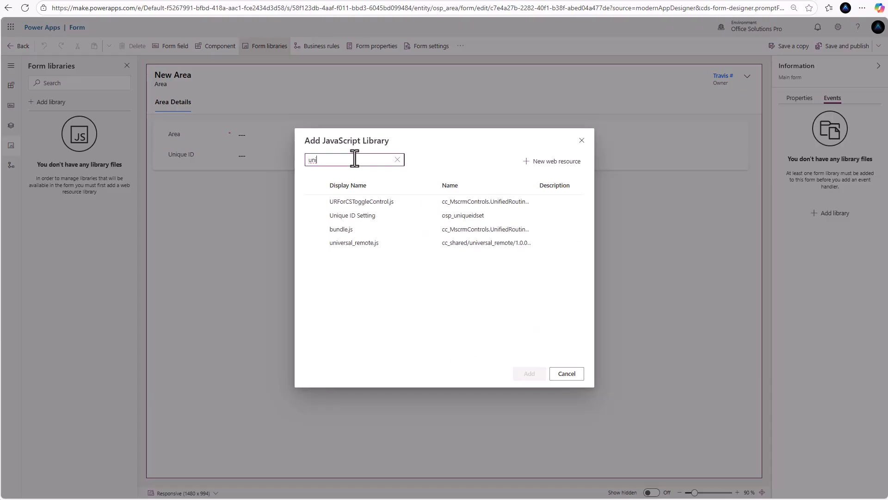
pyautogui.click(313, 218)
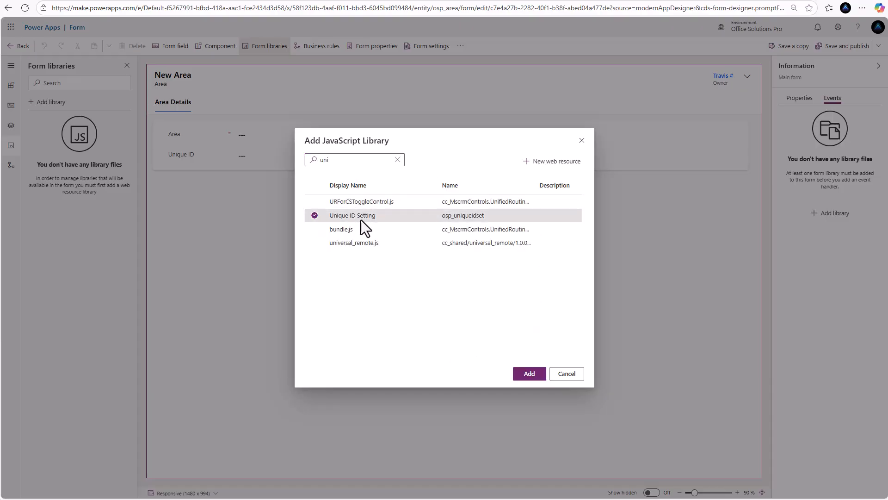
pyautogui.click(529, 373)
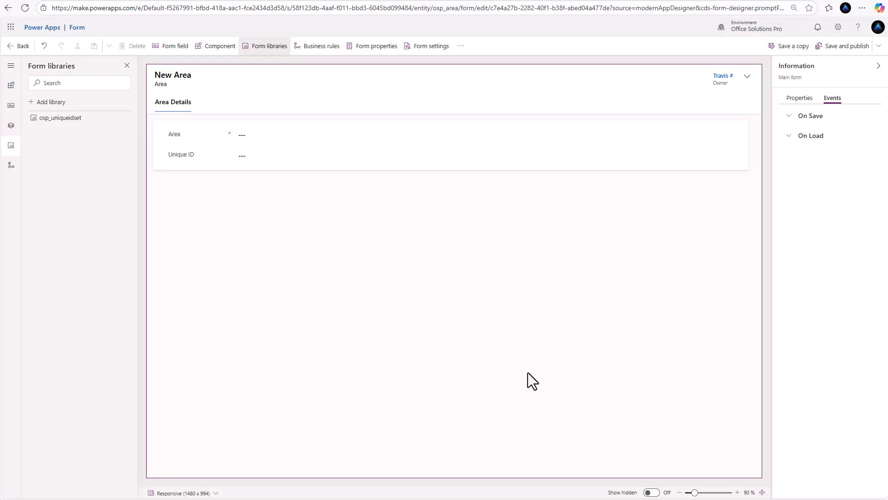
# Add an On Save event handler to the Area form calling osp.AreaUniqueId.onSave from osp_uniqueidset, passing execution context as first parameter
pyautogui.click(791, 119)
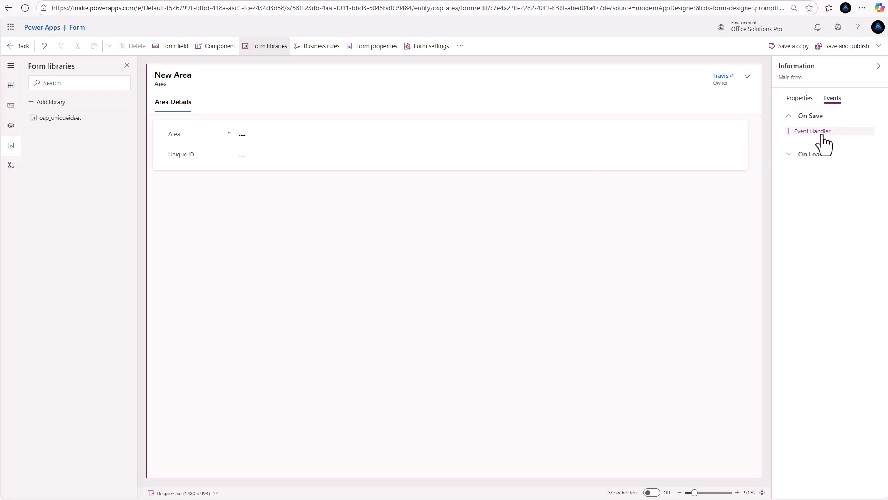
pyautogui.click(788, 157)
pyautogui.click(815, 132)
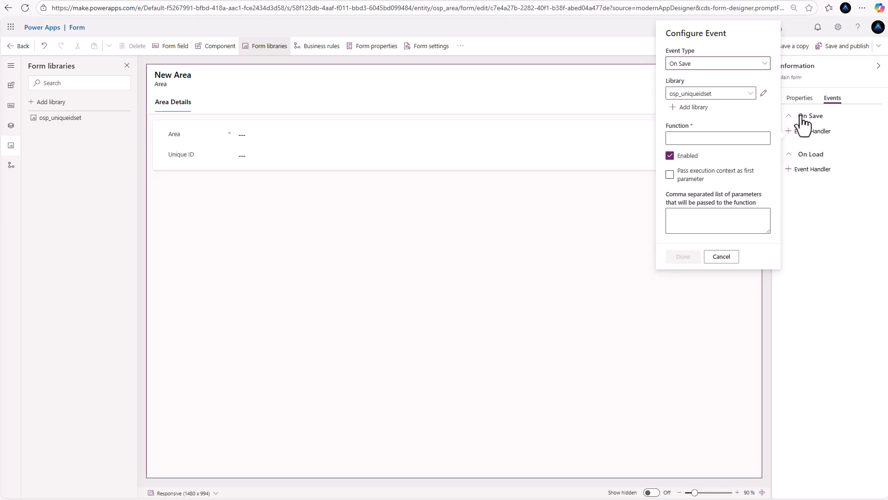
pyautogui.click(735, 143)
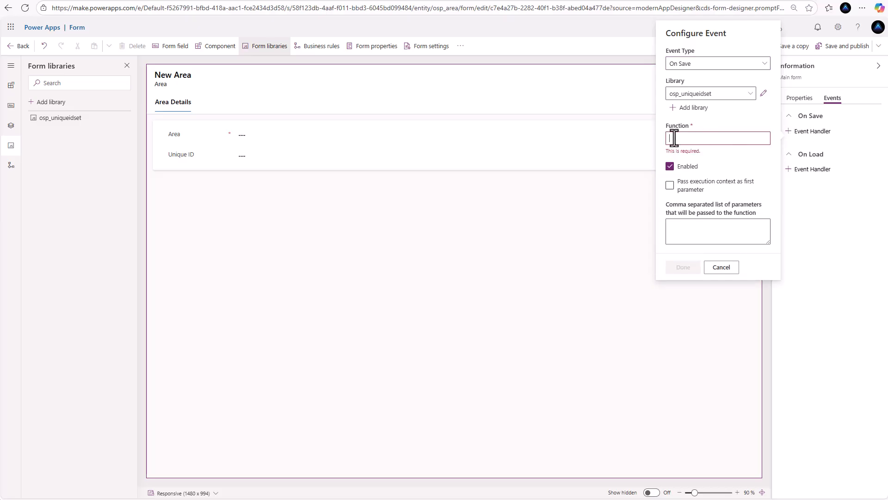
pyautogui.write('osp.AreaUniqueId.onSave')
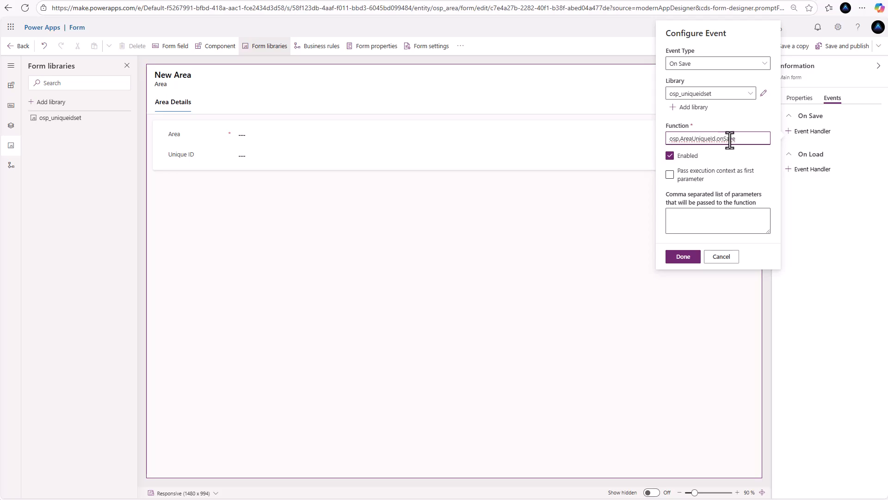
pyautogui.click(670, 174)
pyautogui.click(680, 259)
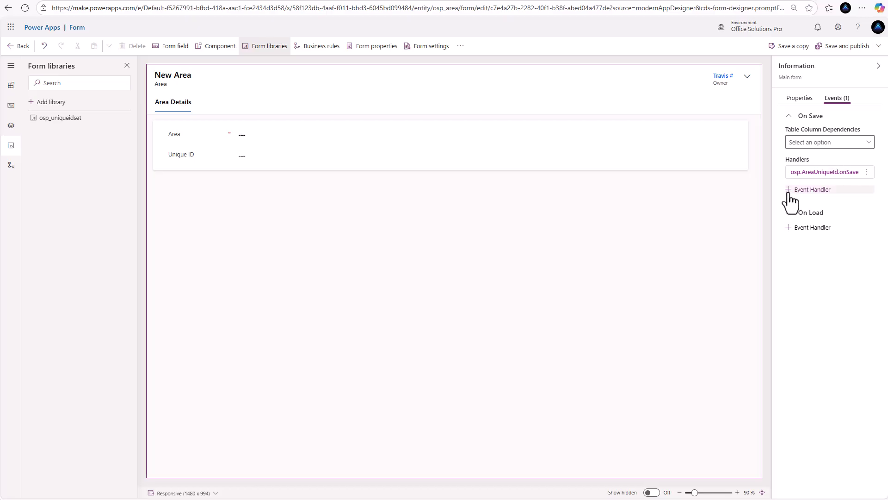
# Set the Area form's On Save table column dependencies to Area, Owner and Unique ID
pyautogui.click(847, 143)
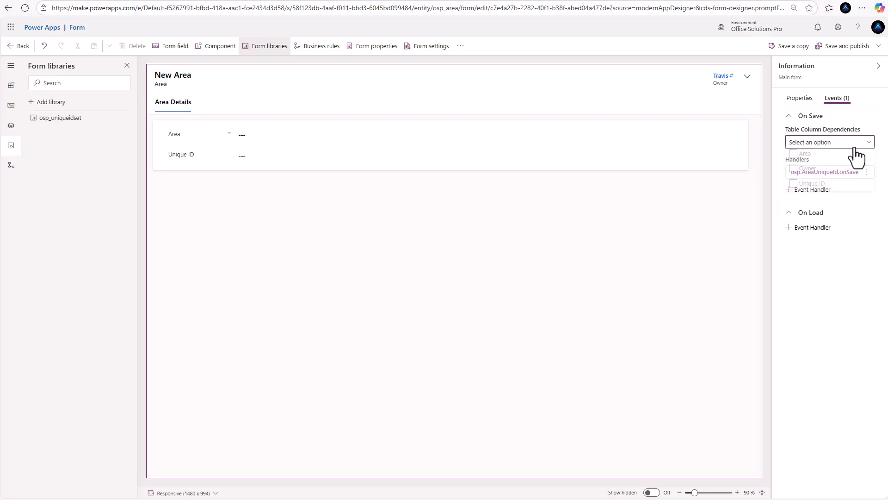
pyautogui.click(793, 157)
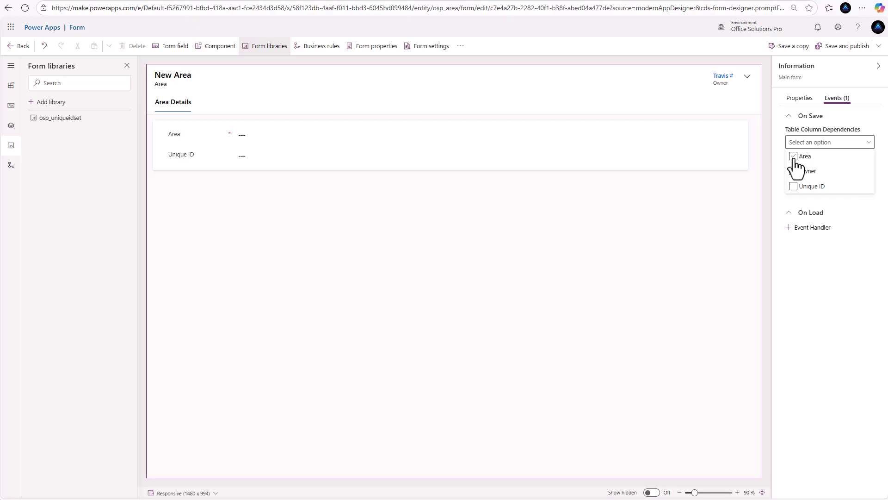
pyautogui.click(794, 157)
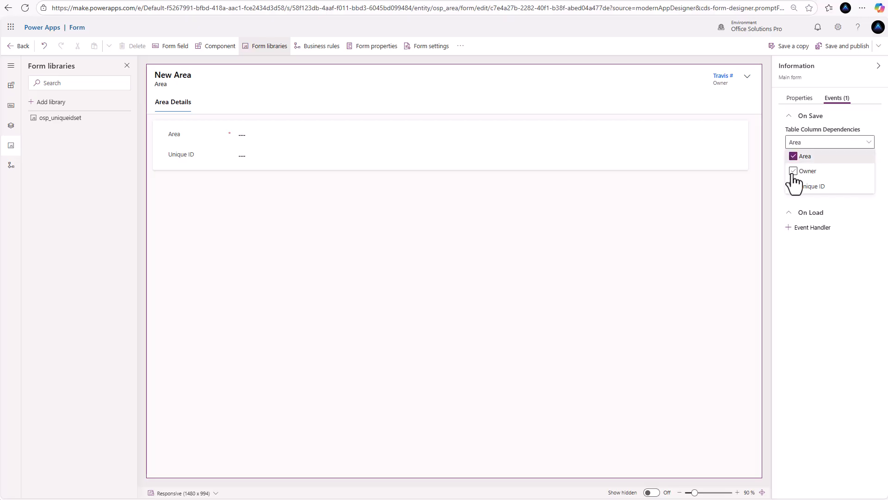
pyautogui.click(794, 172)
pyautogui.click(796, 188)
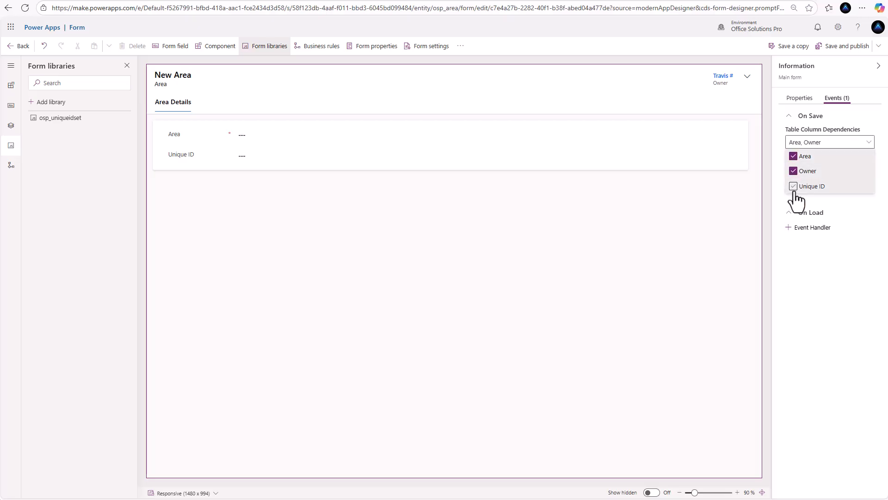
pyautogui.click(790, 221)
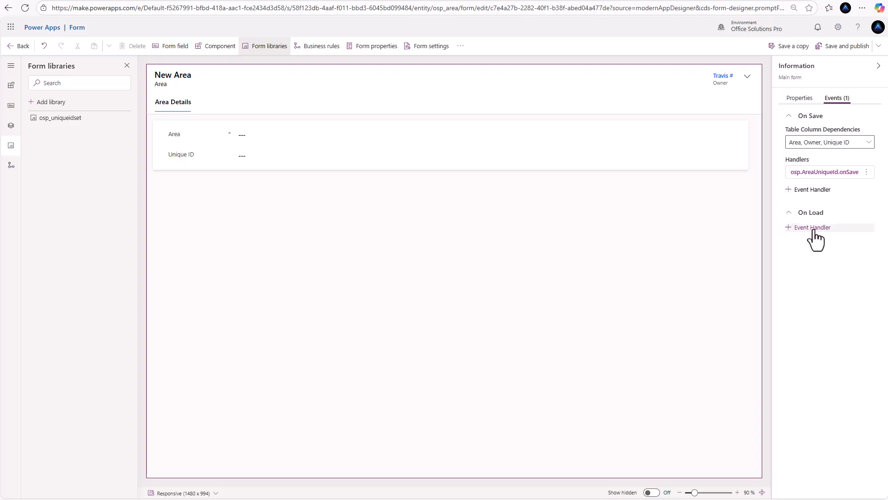
# Add an On Load event handler to the Area form calling osp.AreaUniqueId.onLoad from osp_uniqueidset, passing execution context as first parameter
pyautogui.click(811, 227)
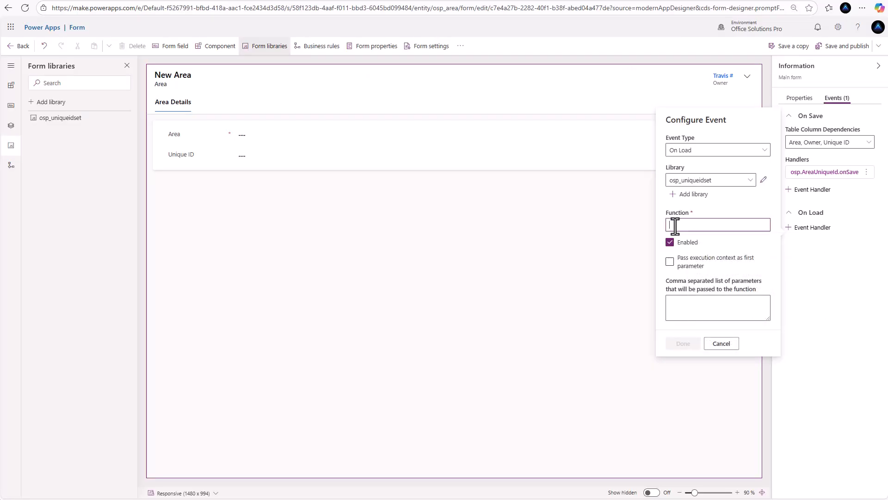
pyautogui.click(680, 226)
pyautogui.write('osp.AreaUniqueId.onLoad')
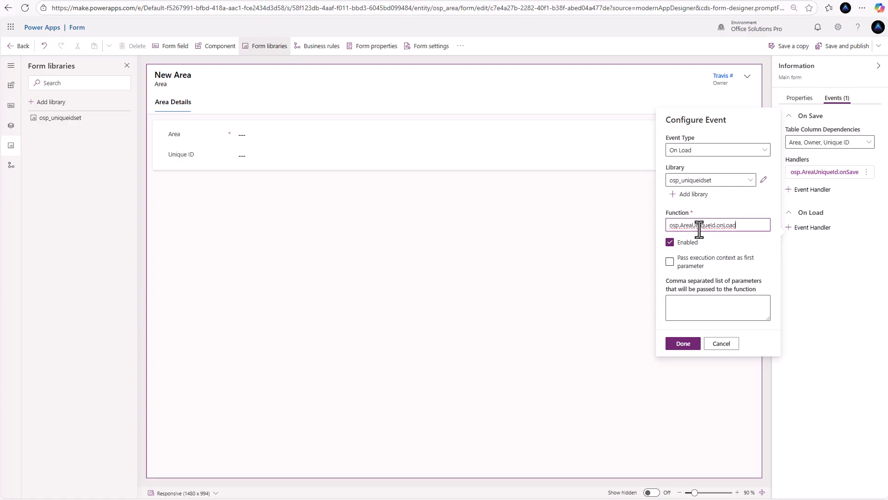
pyautogui.click(670, 261)
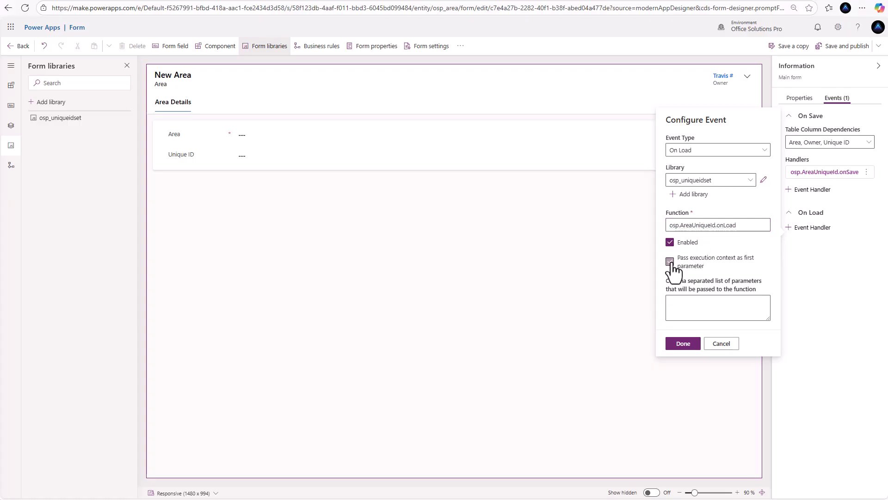
pyautogui.click(679, 345)
# Set the Area form's On Load table column dependencies to Area, Owner and Unique ID
pyautogui.click(868, 240)
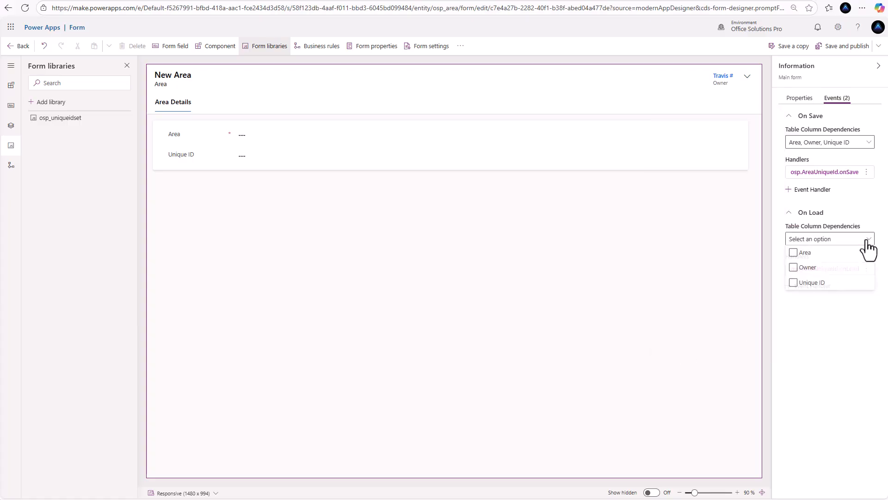
pyautogui.click(799, 254)
pyautogui.click(794, 283)
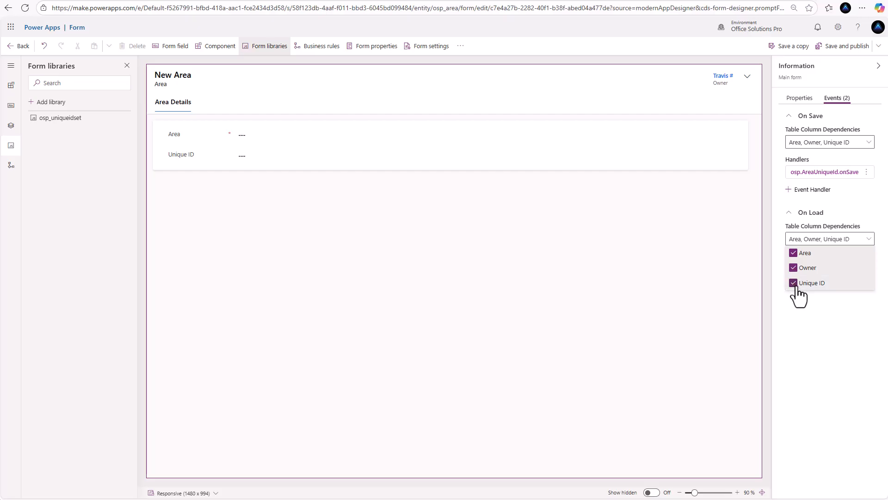
# Review the function and options of the Area field's existing On Change event handler
pyautogui.click(259, 139)
pyautogui.click(836, 98)
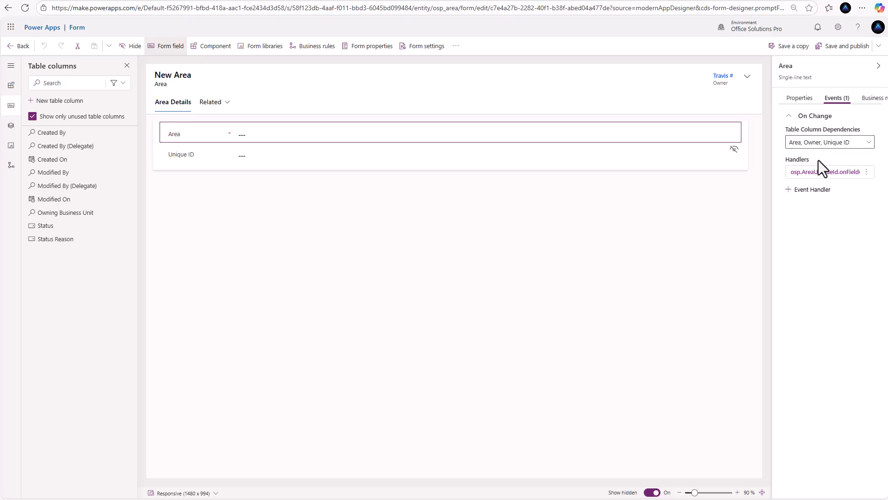
pyautogui.click(867, 172)
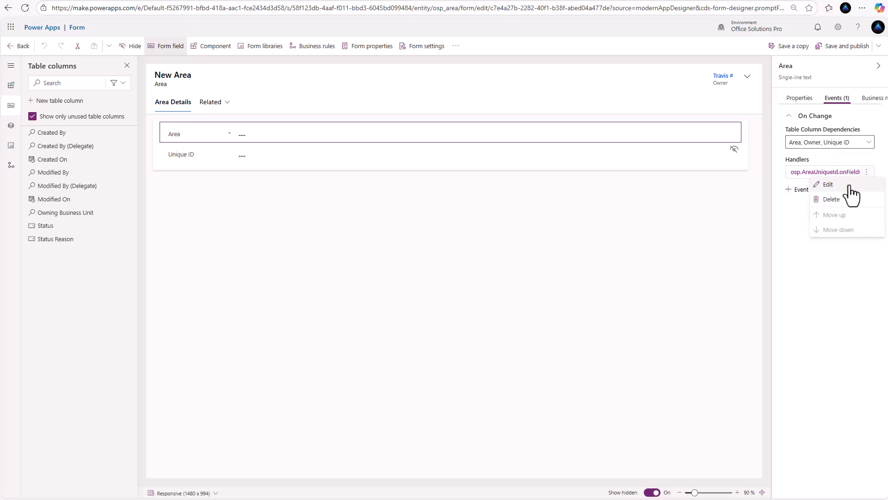
pyautogui.click(851, 185)
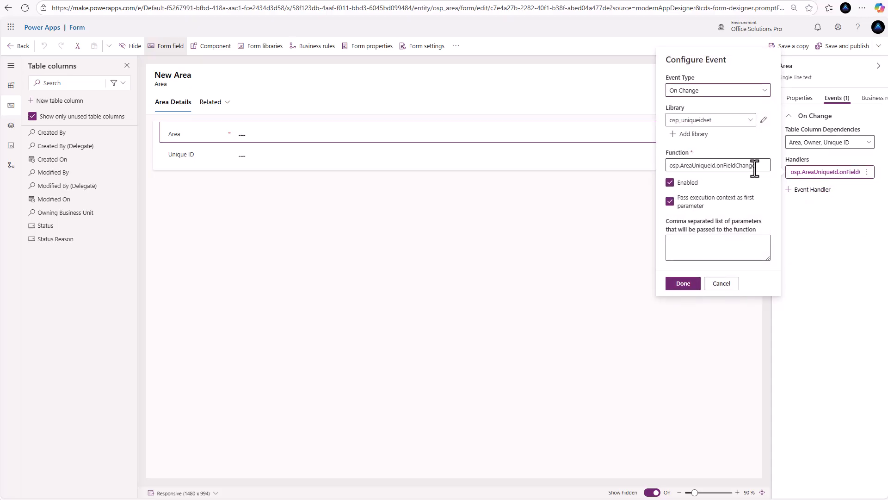
pyautogui.moveTo(755, 166); pyautogui.dragTo(659, 168)
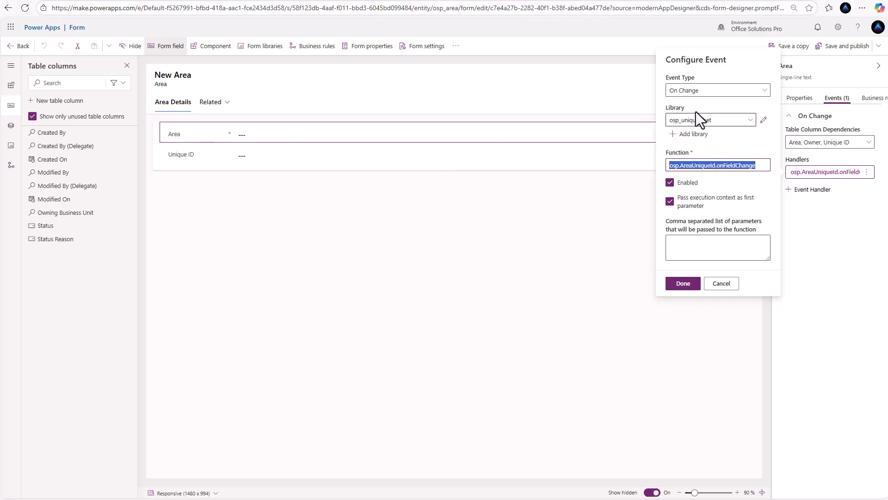
pyautogui.click(683, 283)
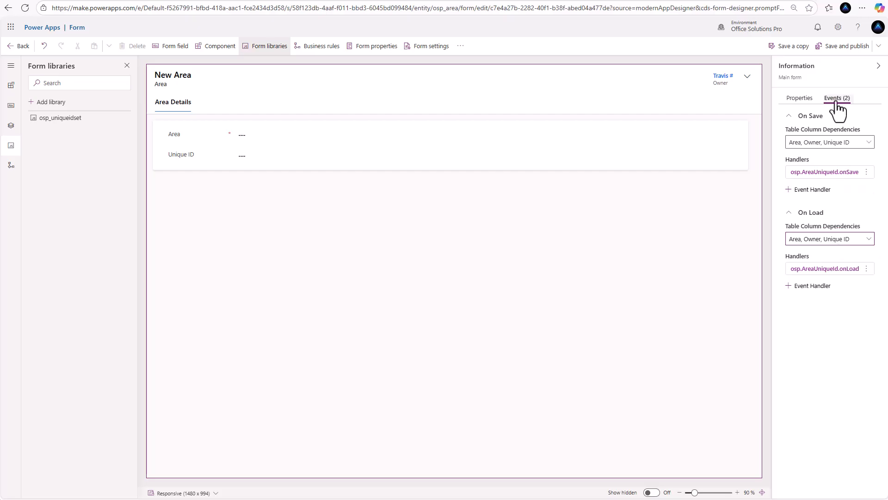
# Save and publish the Area form and return to the Task Master Insights app designer
pyautogui.click(850, 52)
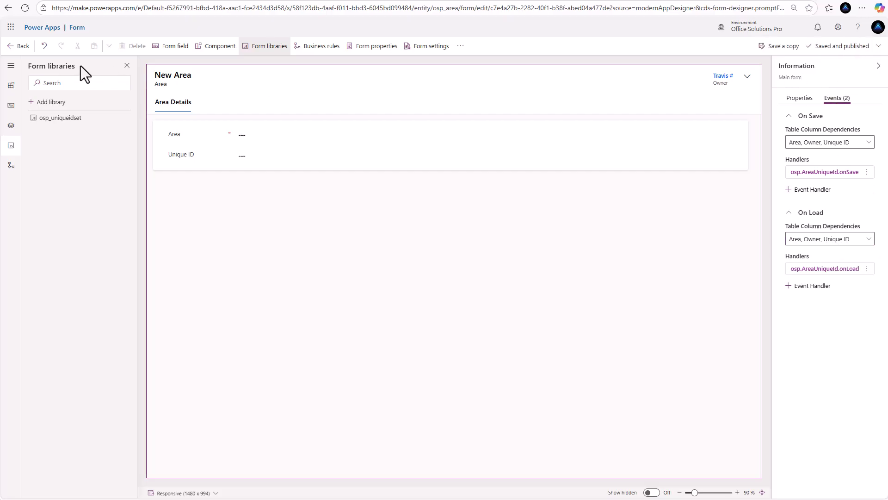
pyautogui.click(14, 48)
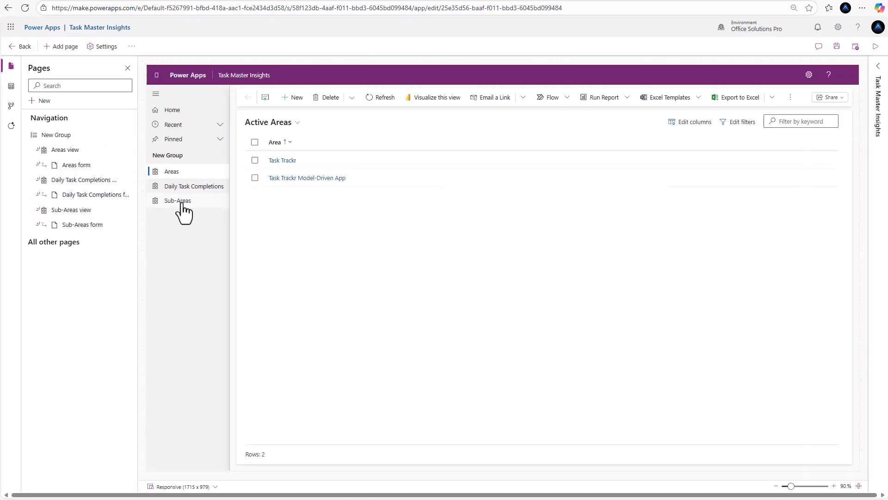
# Open the Meeting record from the Sub-Areas page and open its Information main form for editing, saving the pending app changes
pyautogui.click(179, 201)
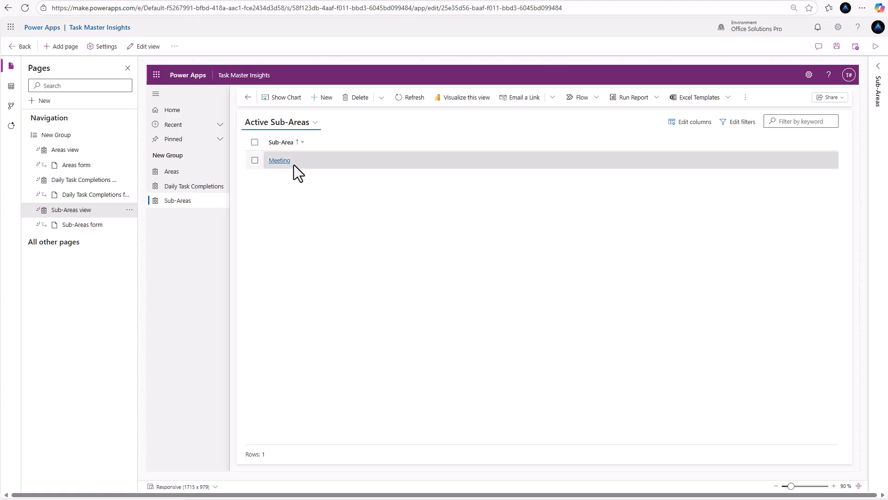
pyautogui.click(280, 161)
pyautogui.click(877, 79)
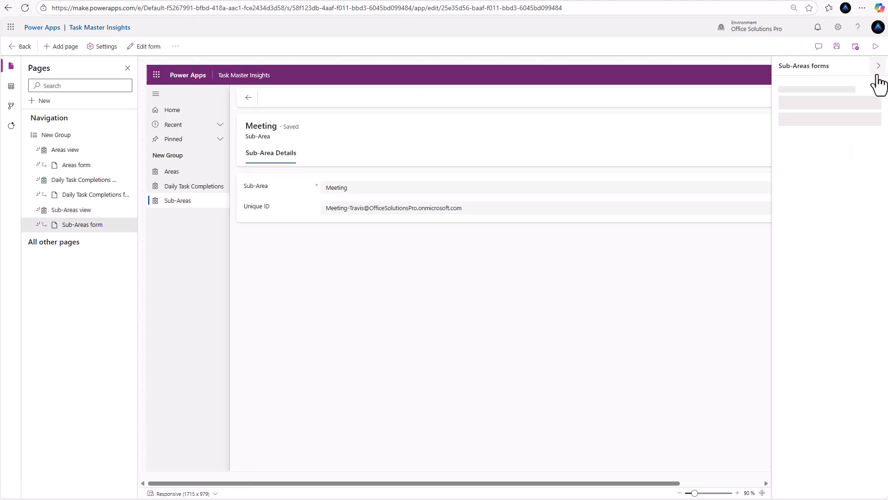
pyautogui.click(866, 121)
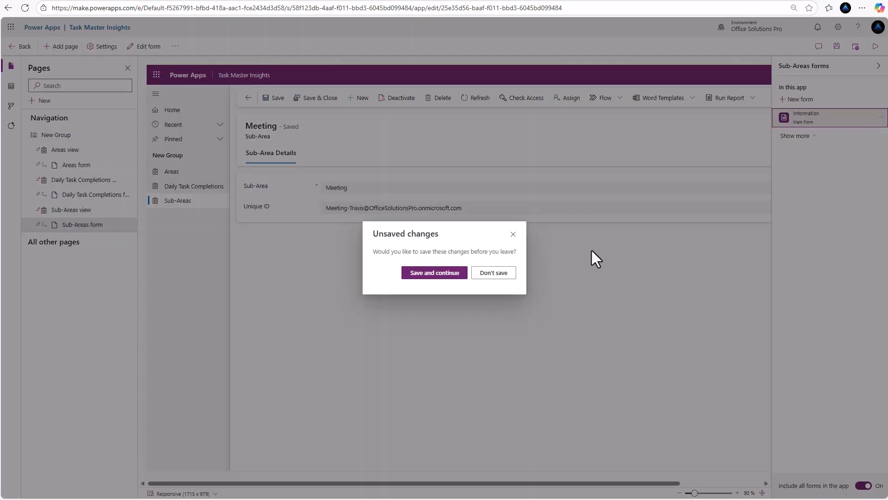
pyautogui.click(433, 276)
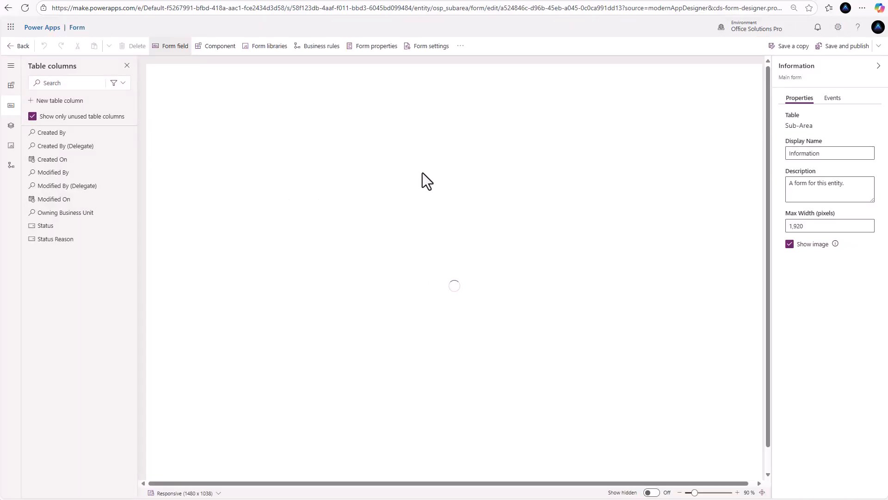
# Search for "uniq" and add the Unique ID Setting web resource as a JavaScript library for the Sub-Area form's events
pyautogui.click(832, 99)
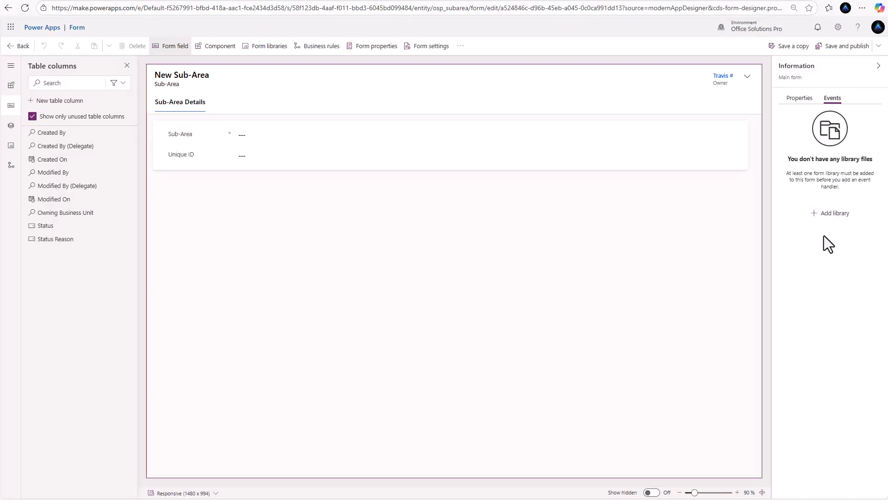
pyautogui.click(834, 214)
pyautogui.click(357, 161)
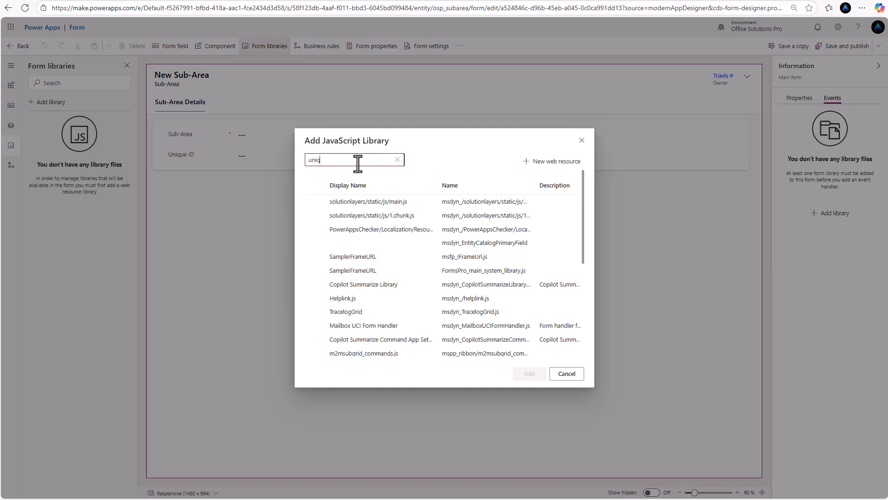
pyautogui.click(318, 204)
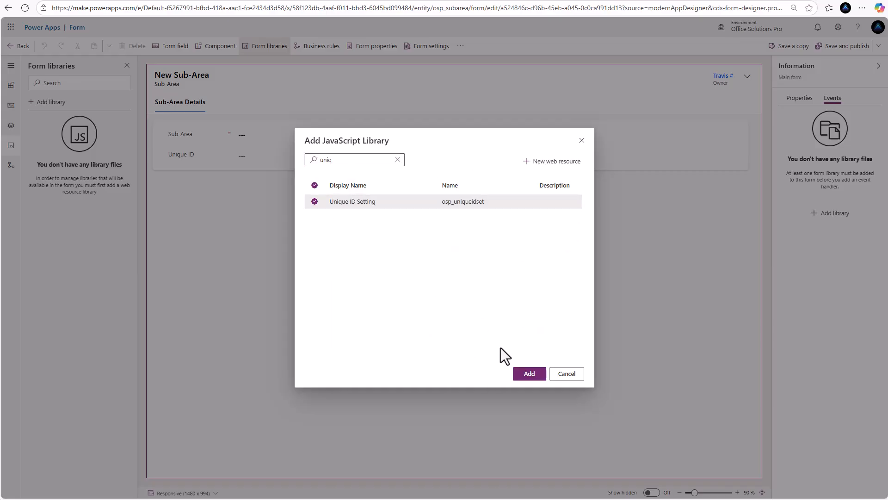
pyautogui.click(531, 375)
# Add an On Save event handler to the Sub-Area form with the function osp.AreaUniqueId.onLoad, passing execution context as first parameter
pyautogui.click(791, 119)
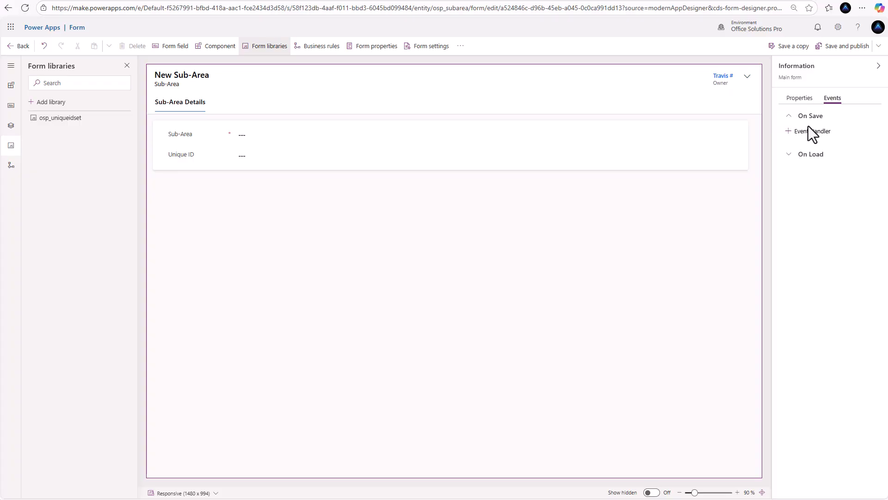
pyautogui.click(789, 133)
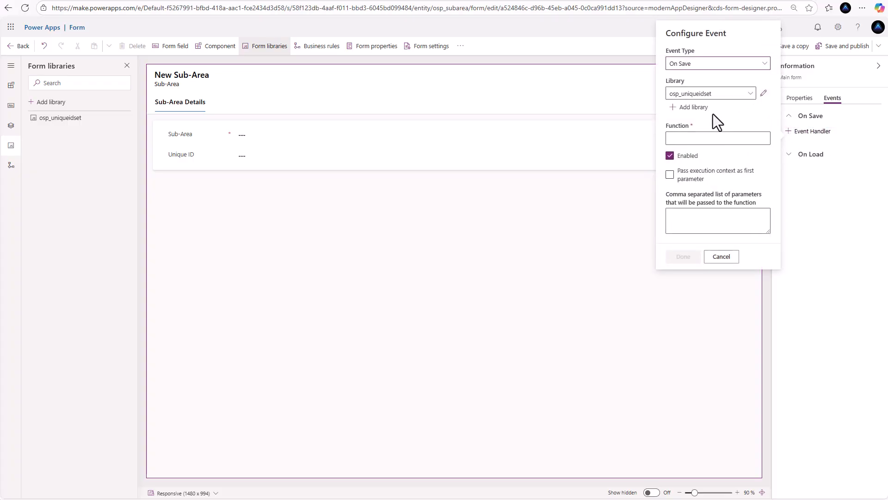
pyautogui.click(688, 138)
pyautogui.write('osp.AreaUniqueId.onLoad')
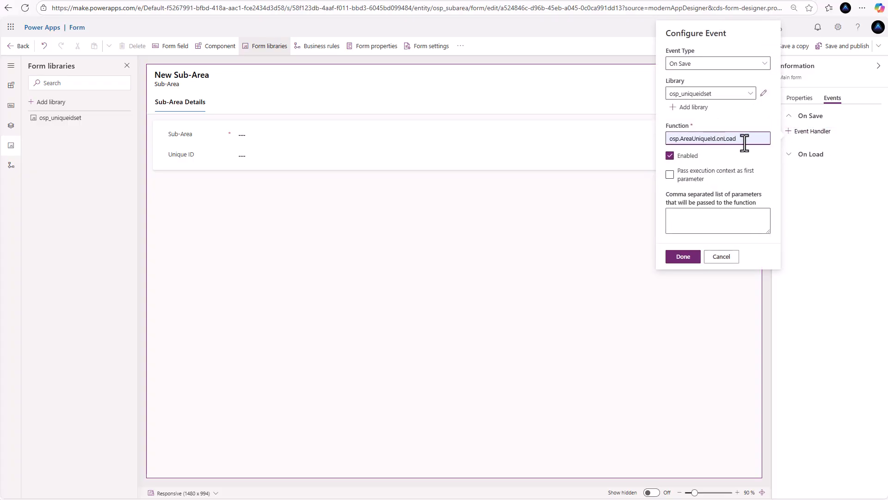
pyautogui.click(677, 172)
pyautogui.click(682, 258)
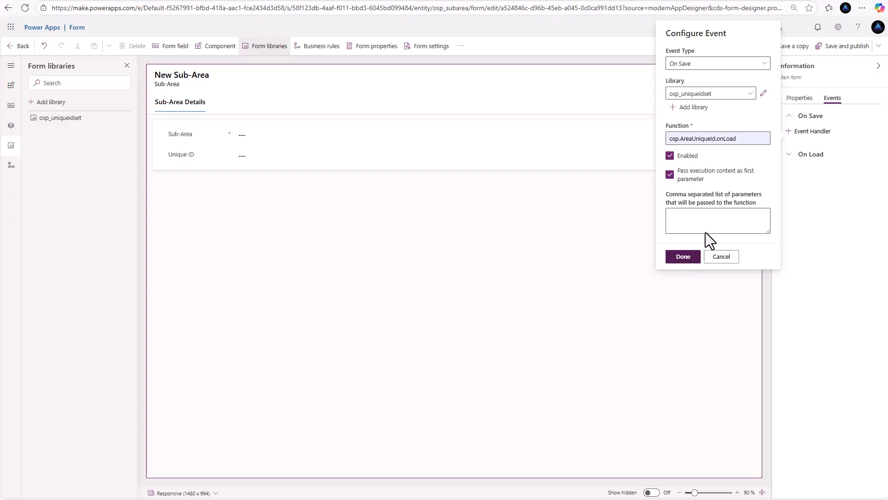
# Set the Sub-Area form's On Save table column dependencies to Owner, Sub-Area and Unique ID
pyautogui.click(863, 143)
pyautogui.click(795, 172)
pyautogui.click(794, 156)
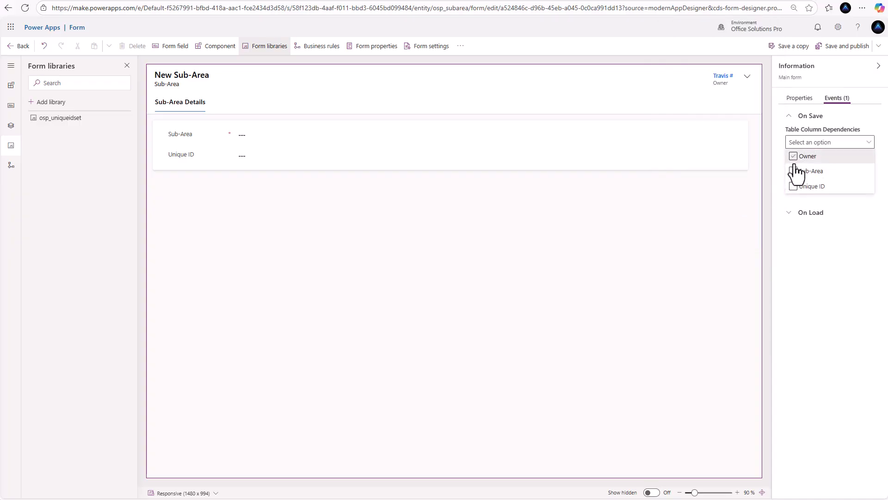
pyautogui.click(795, 186)
pyautogui.click(798, 204)
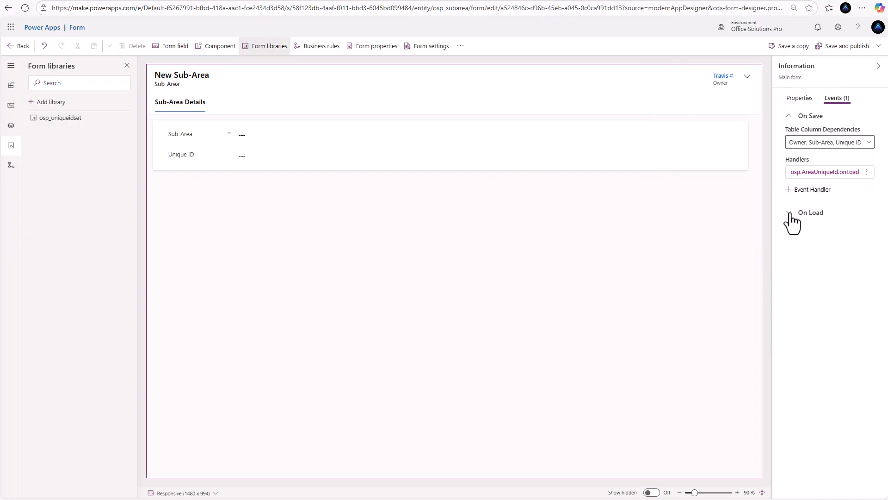
# Add an On Load event handler to the Sub-Area form with the function osp.AreaUniqueId.onLoad, passing execution context as first parameter
pyautogui.click(789, 212)
pyautogui.click(792, 228)
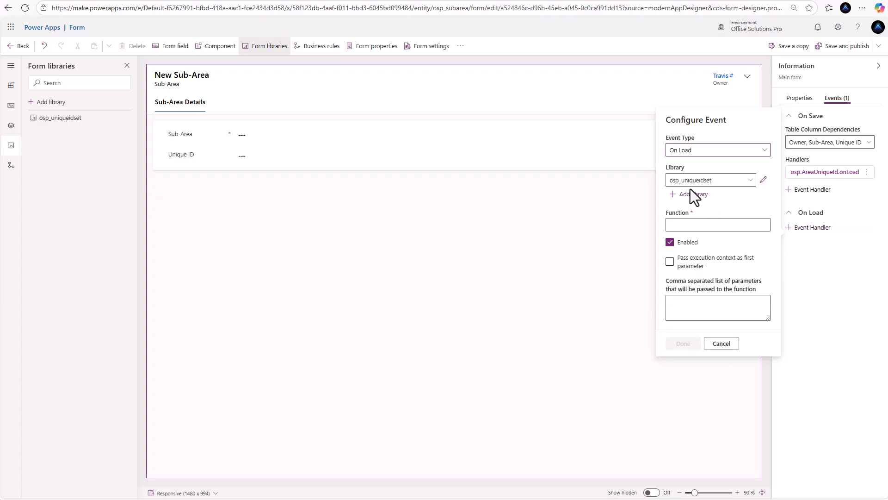
pyautogui.click(692, 226)
pyautogui.click(679, 245)
pyautogui.click(671, 262)
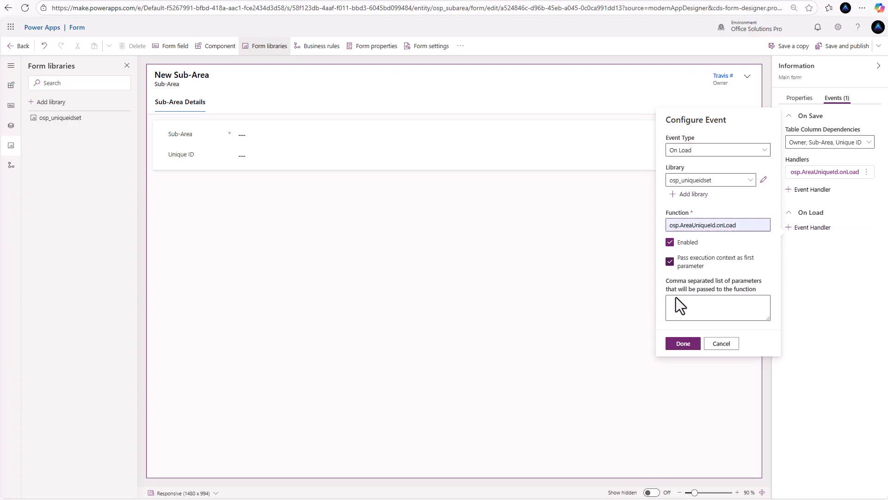
pyautogui.click(683, 345)
# Set the On Load table column dependencies to Owner, Sub-Area and Unique ID, then save and publish the form and return to the app designer
pyautogui.click(815, 239)
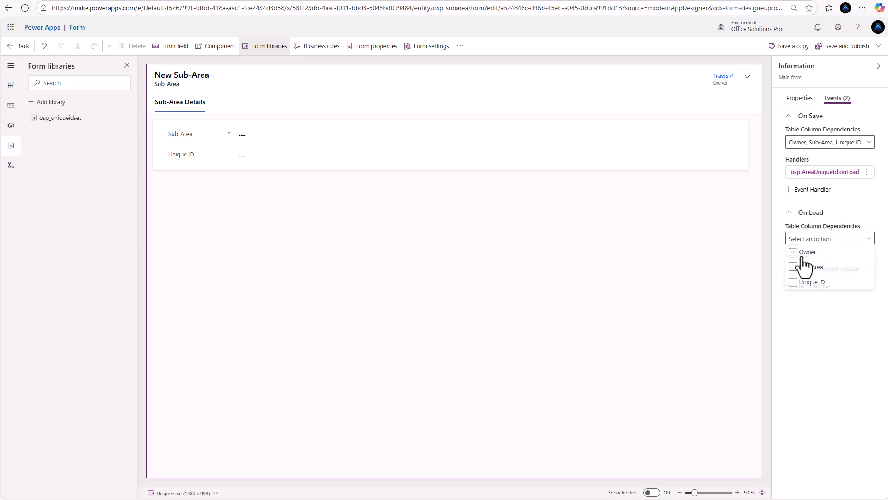
pyautogui.click(794, 252)
pyautogui.click(793, 268)
pyautogui.click(793, 283)
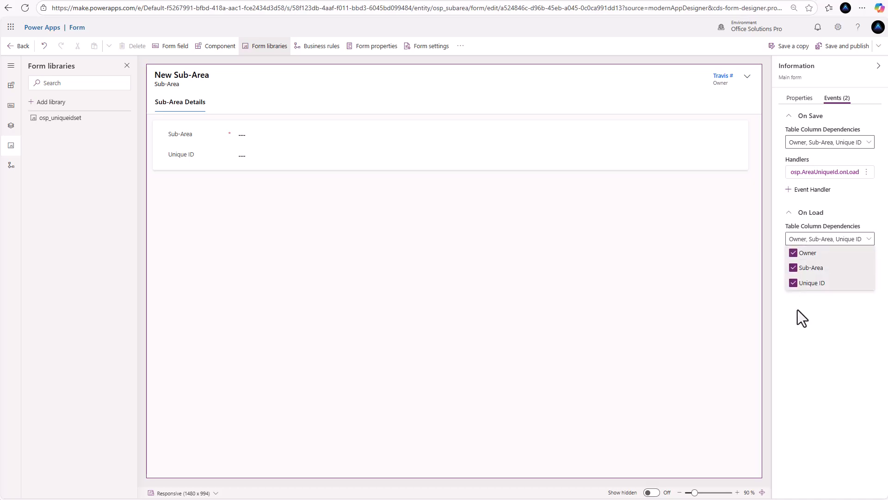
pyautogui.click(797, 309)
pyautogui.click(847, 51)
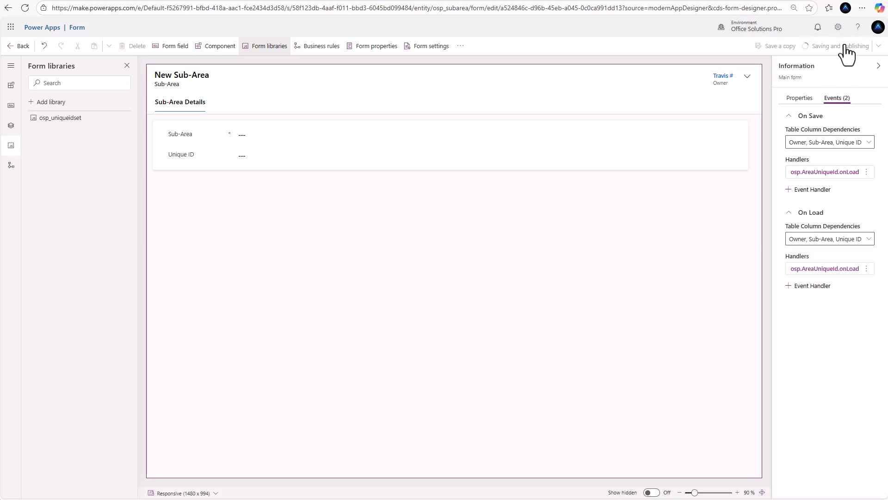
pyautogui.click(18, 49)
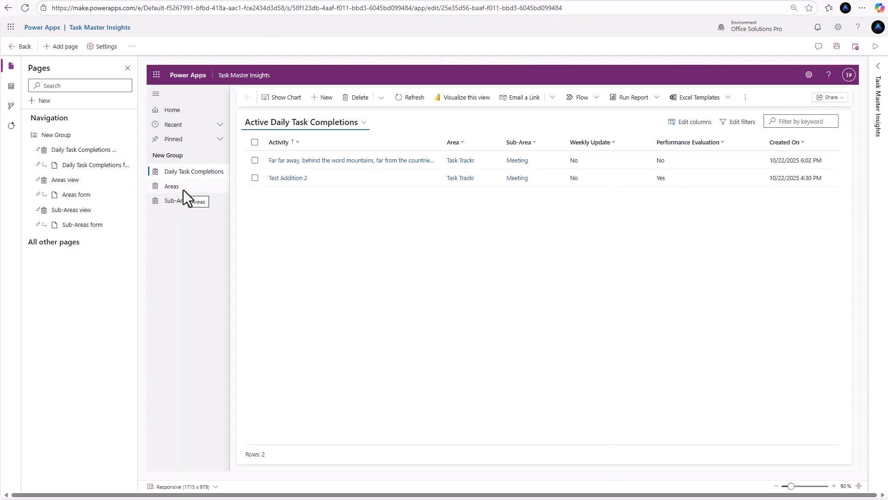
# Create and save a new Area record named Test, and examine its Unique ID value
pyautogui.click(184, 189)
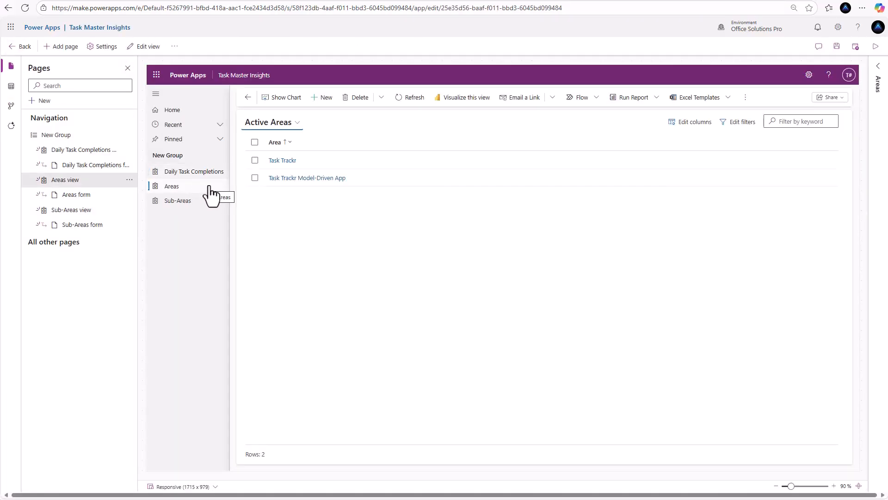
pyautogui.click(325, 105)
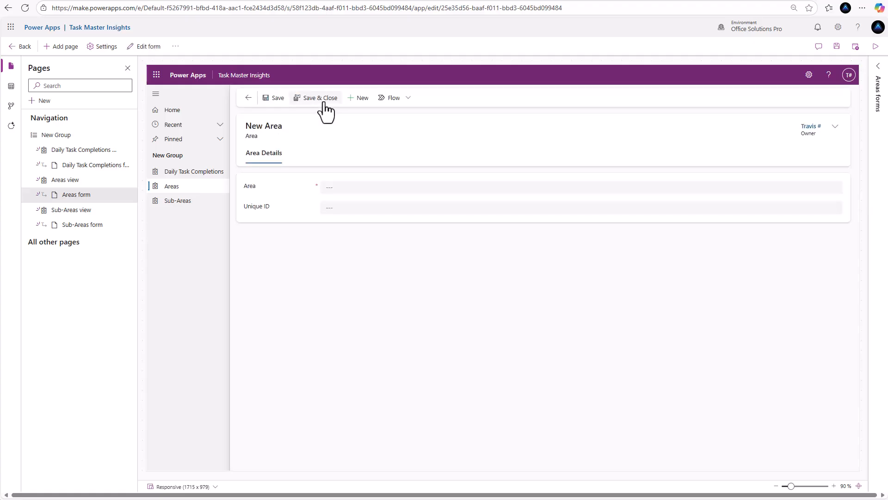
pyautogui.click(343, 187)
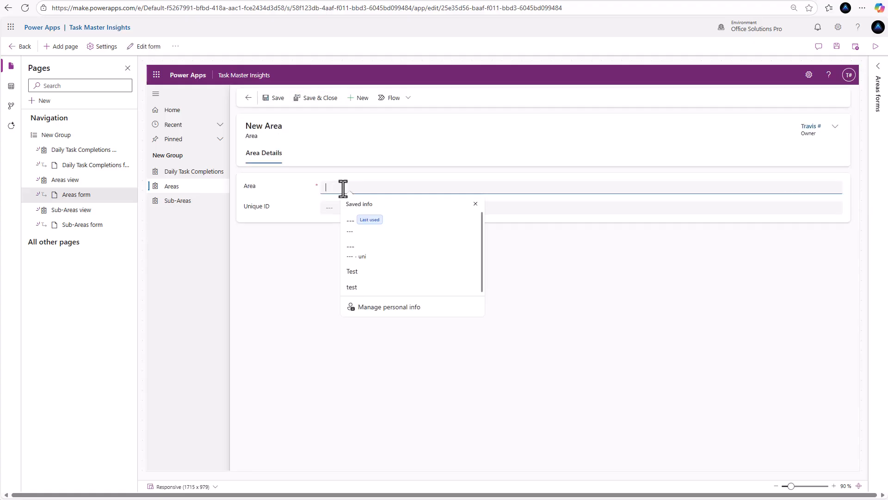
pyautogui.write('Test')
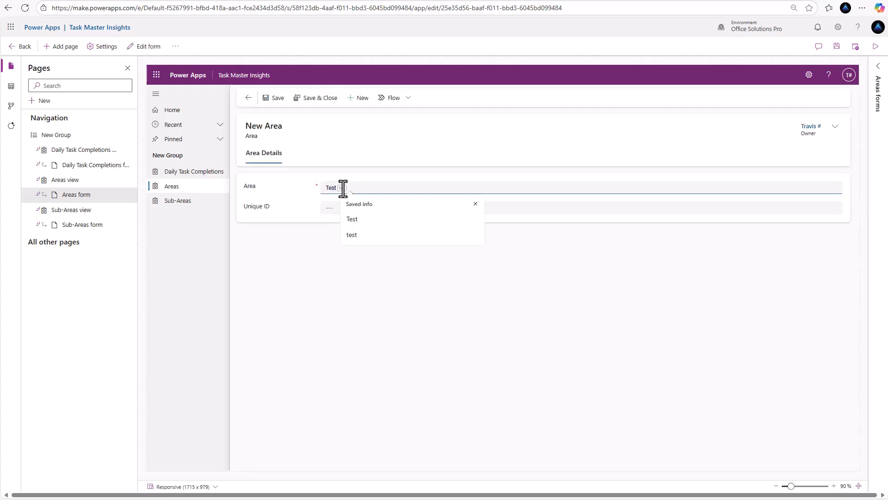
pyautogui.click(285, 115)
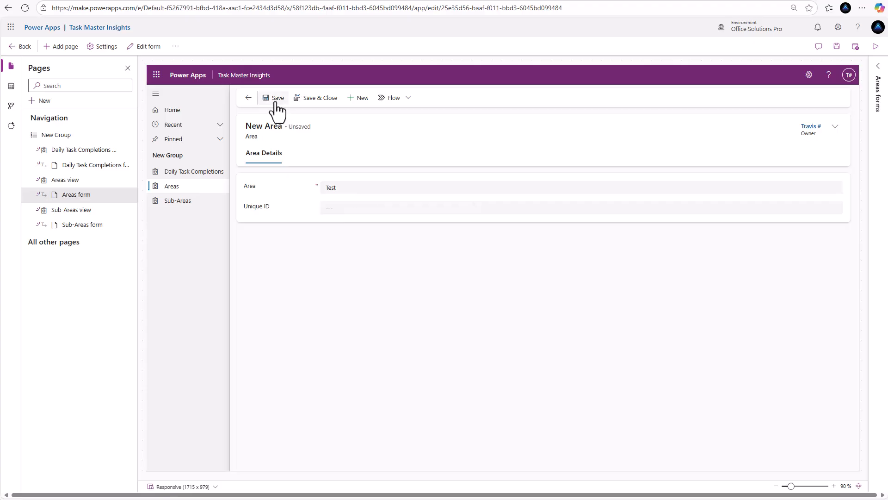
pyautogui.click(277, 103)
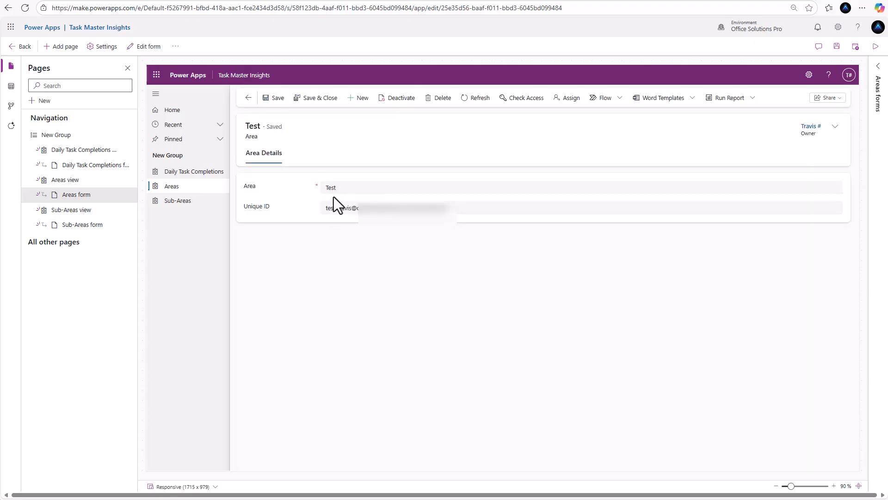
pyautogui.moveTo(337, 208); pyautogui.dragTo(432, 213)
pyautogui.click(348, 224)
# Create and save a new Sub-Area record named Test
pyautogui.click(178, 201)
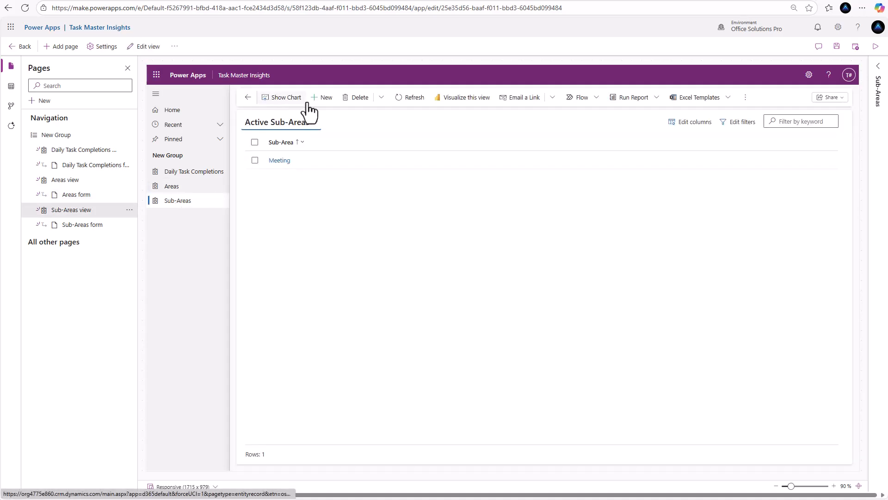
pyautogui.click(323, 100)
pyautogui.click(335, 187)
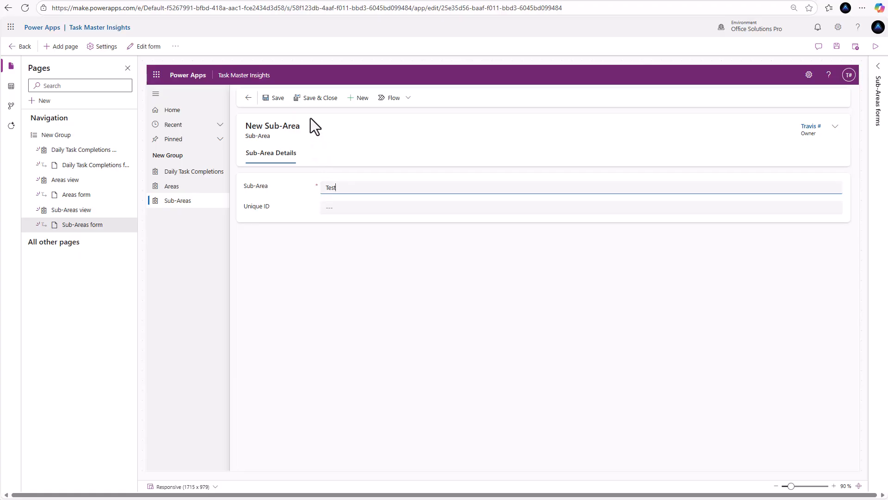
pyautogui.click(275, 98)
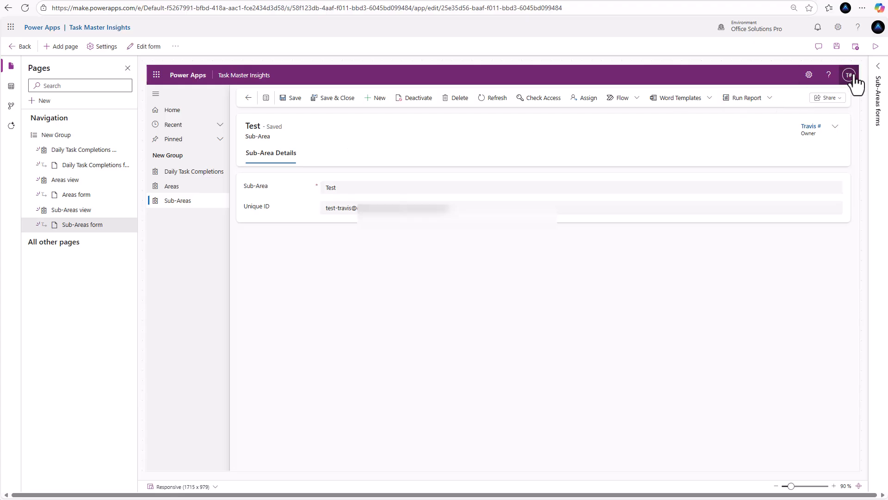
# Hide the Unique ID field on the Sub-Area Information main form, and save and publish the form
pyautogui.click(879, 68)
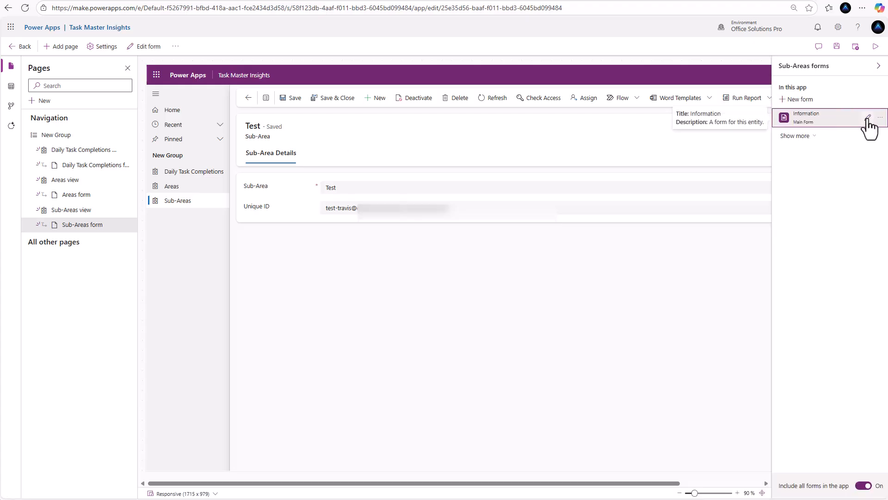
pyautogui.click(866, 126)
pyautogui.click(446, 277)
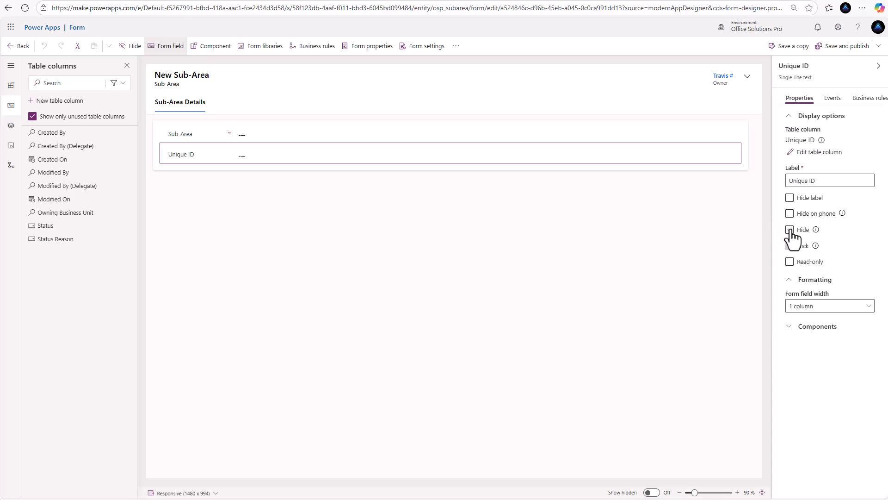
pyautogui.click(790, 229)
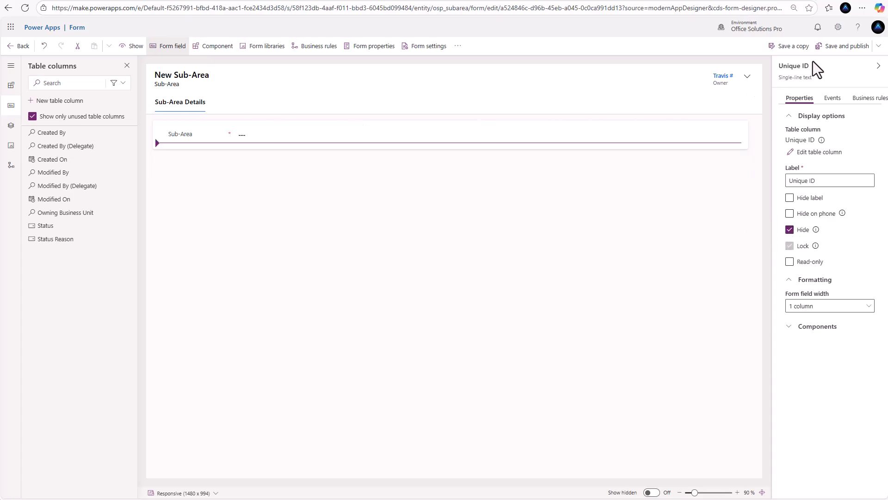
pyautogui.click(845, 46)
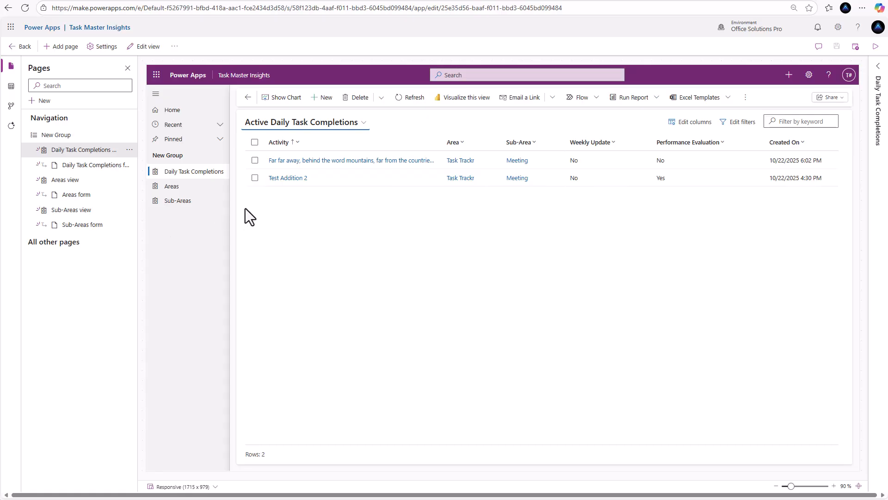
# Open the Test record from the Areas page to check which fields its form shows
pyautogui.click(188, 190)
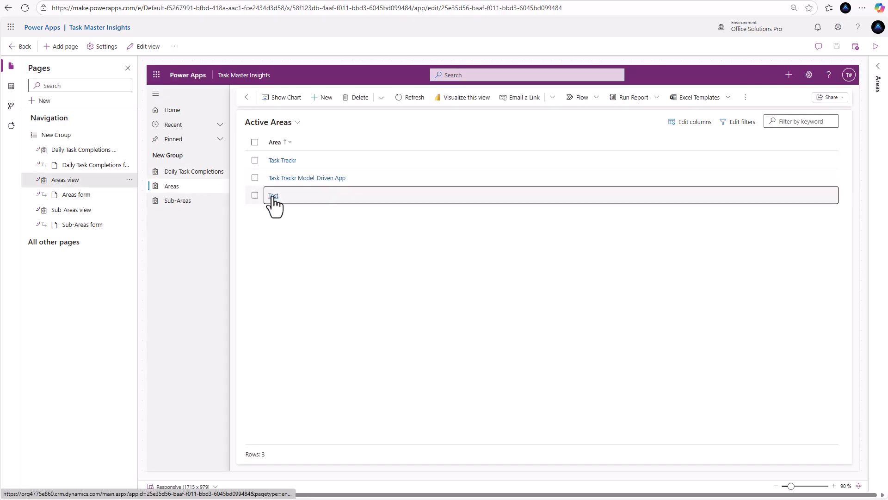
pyautogui.click(273, 196)
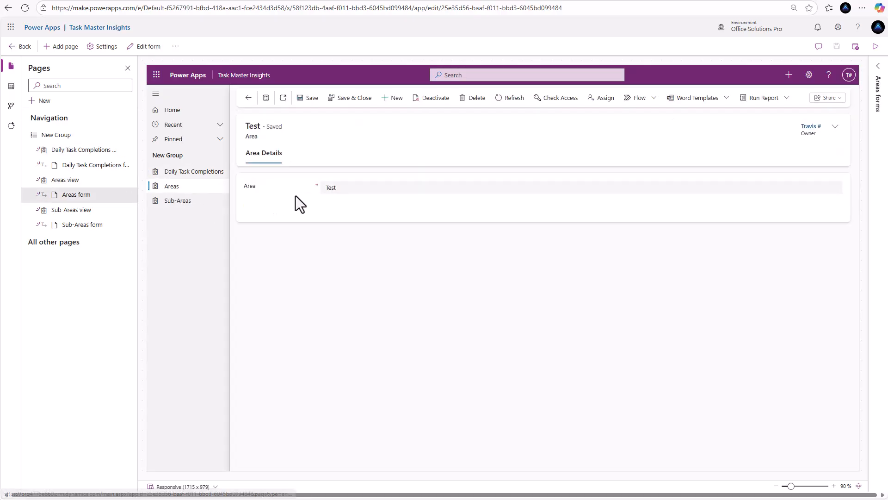
# Start a new Daily Task Completions record with the activity "Test Activity model driven app"
pyautogui.click(196, 174)
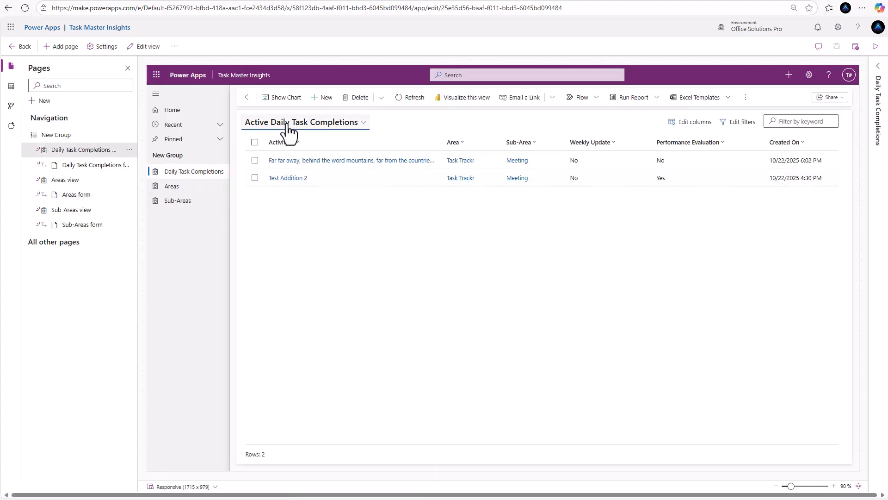
pyautogui.click(323, 98)
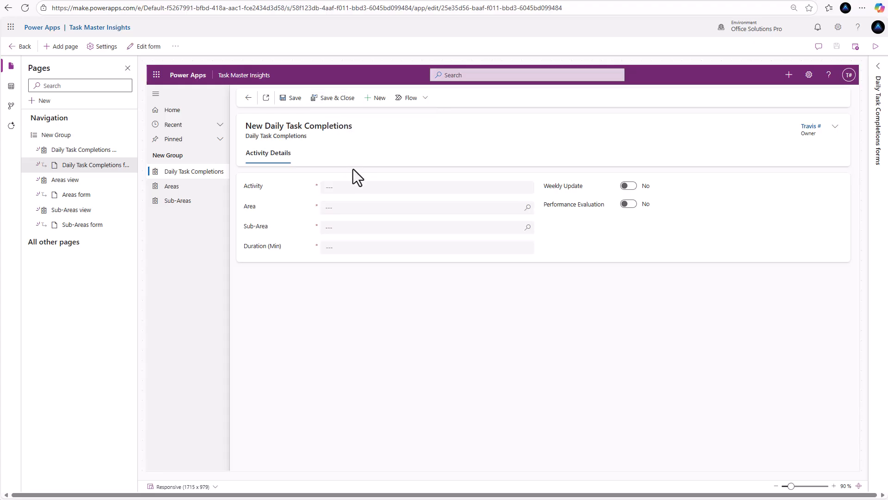
pyautogui.click(353, 187)
# Quick-create an Area named "New via quick create" from the record's Area lookup, and save it
pyautogui.click(509, 209)
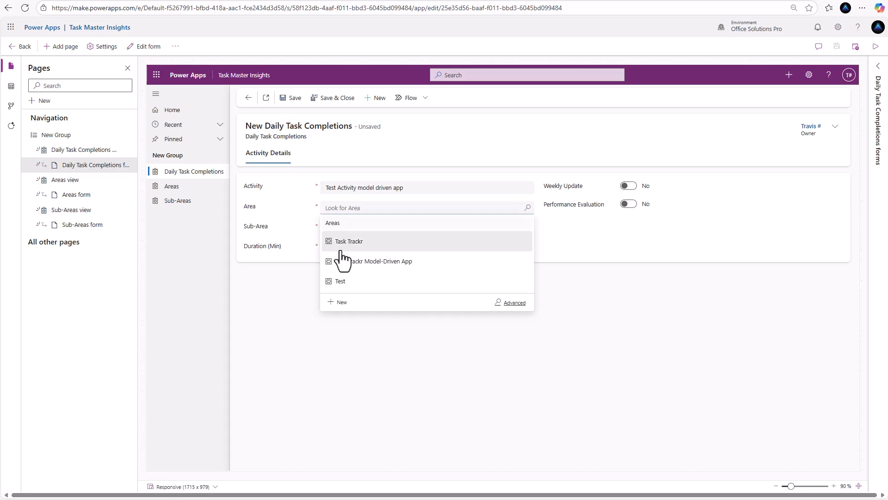
pyautogui.click(341, 302)
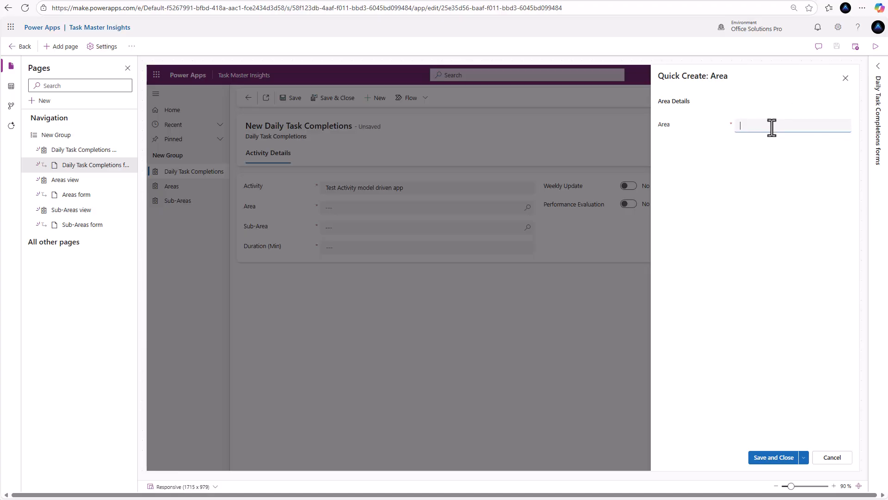
pyautogui.write('New via quick create')
pyautogui.click(774, 457)
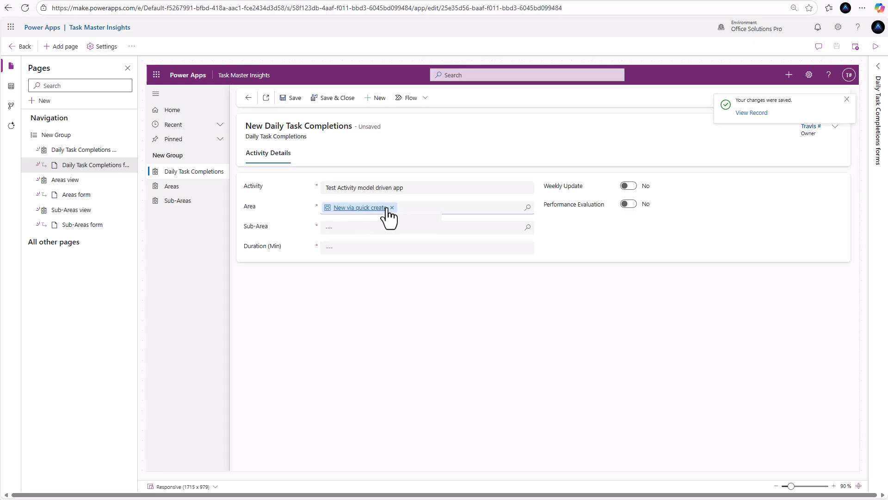
pyautogui.click(528, 233)
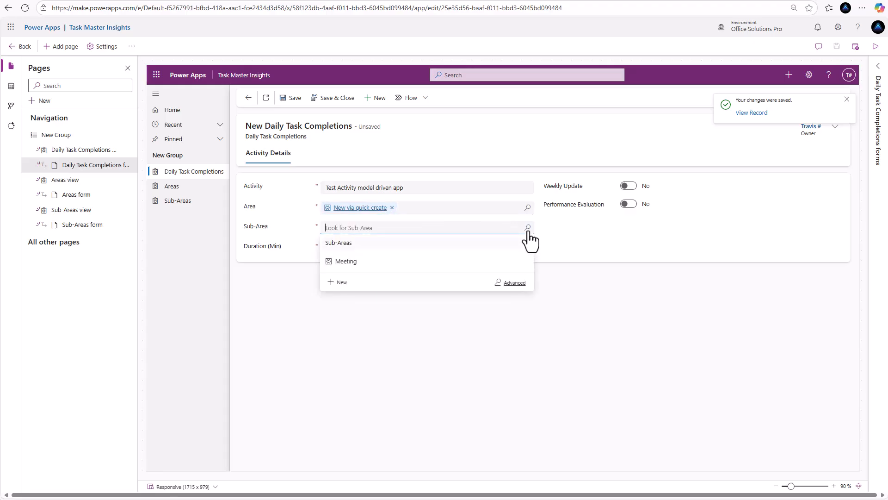
pyautogui.click(340, 285)
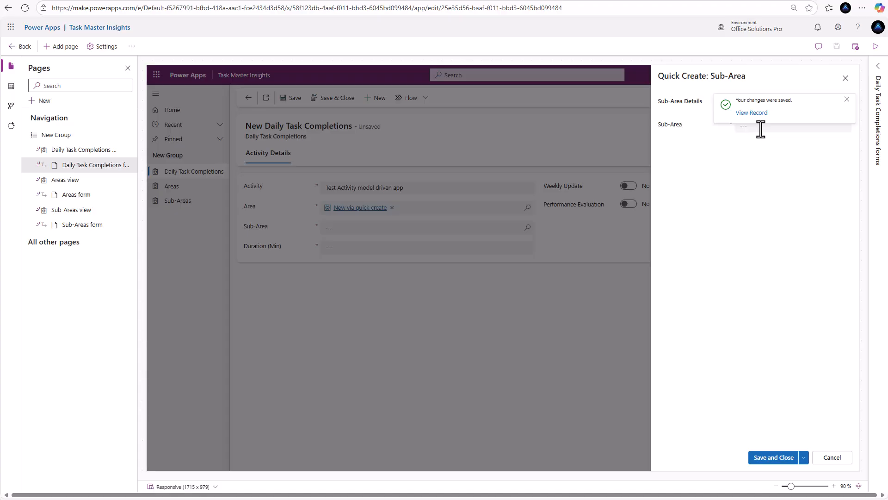
pyautogui.click(780, 128)
pyautogui.click(846, 101)
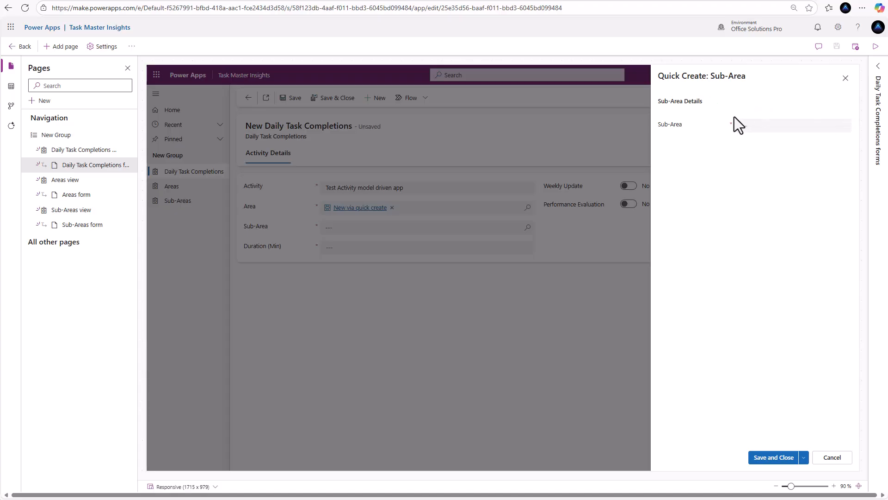
pyautogui.click(846, 84)
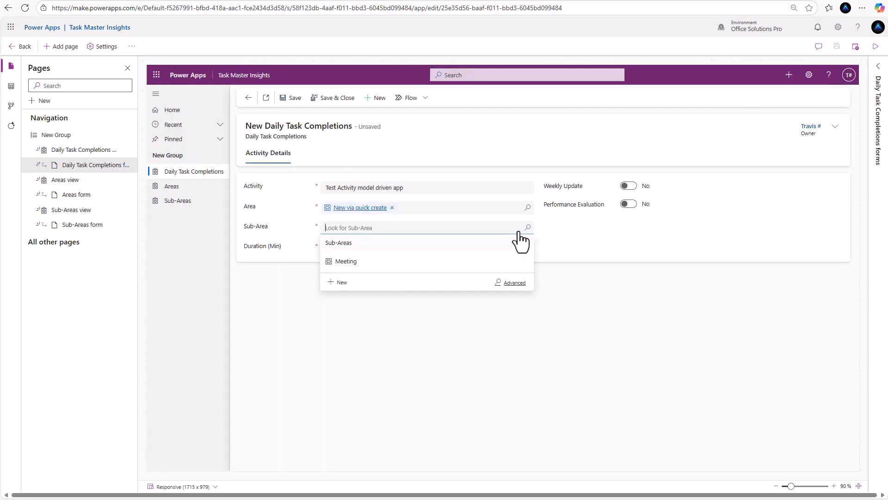
# Set Sub-Area to Meeting, Duration to 30 minutes and Weekly Update to Yes, and save the Daily Task Completions record
pyautogui.click(350, 263)
pyautogui.click(351, 250)
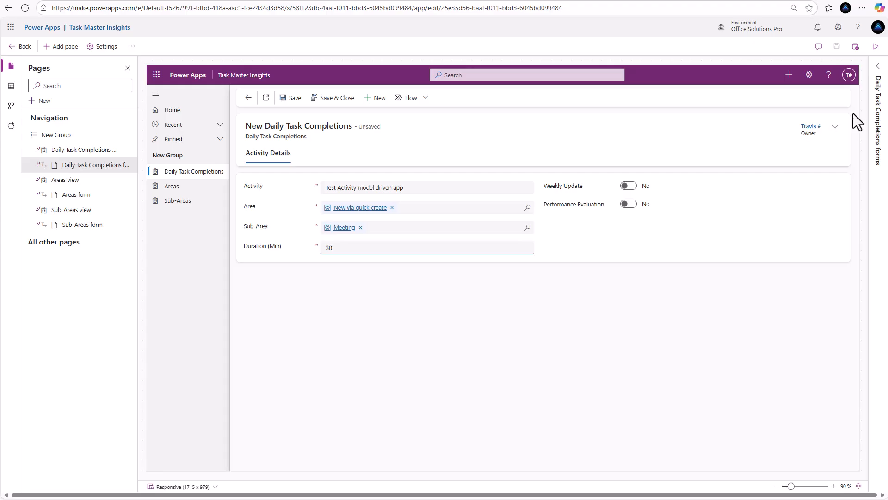
pyautogui.click(625, 190)
pyautogui.click(294, 99)
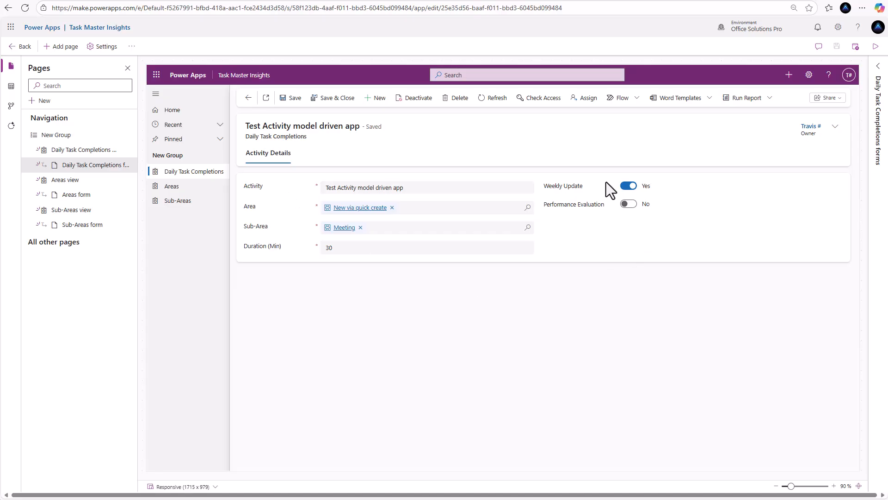
# Return to the Active Daily Task Completions view and examine the "Test Activity model driven app" row
pyautogui.click(218, 177)
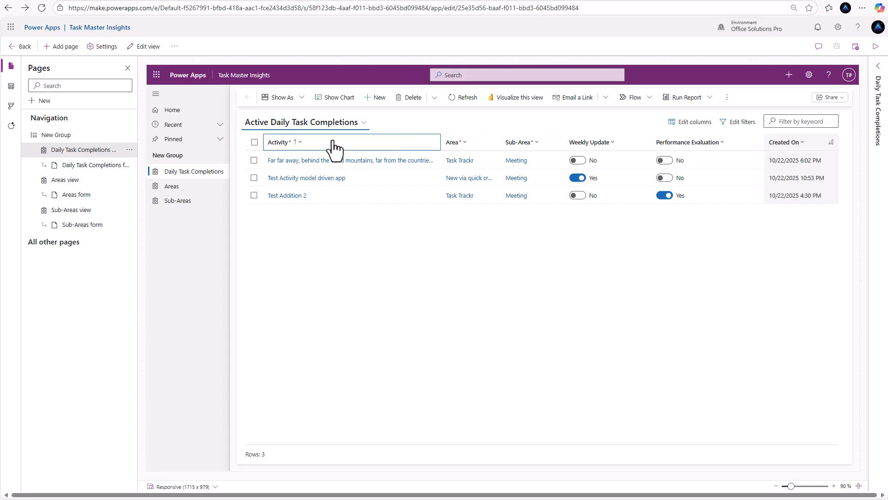
pyautogui.click(382, 183)
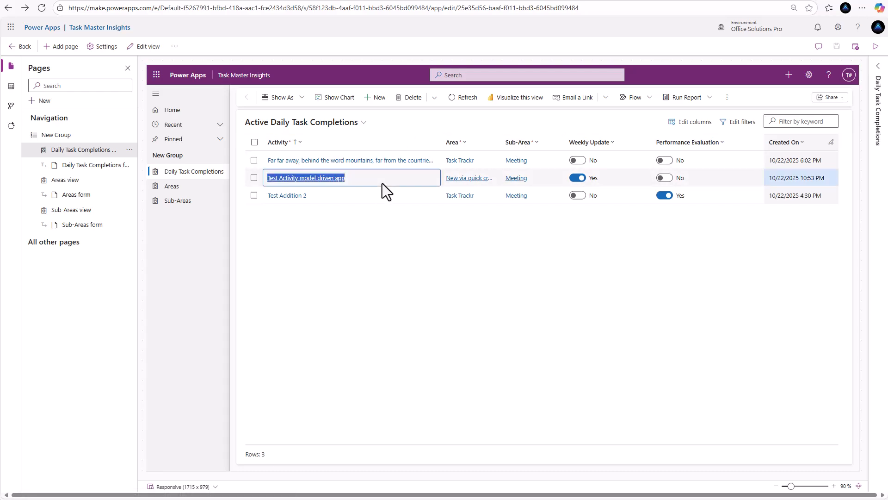
pyautogui.click(373, 182)
pyautogui.click(358, 196)
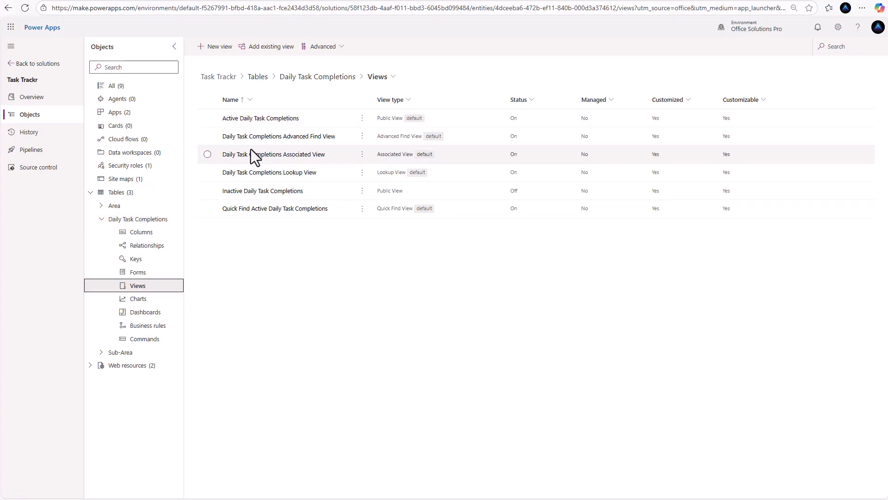
# Open the Active Daily Task Completions view's components and remove the existing Power Apps grid control
pyautogui.click(267, 121)
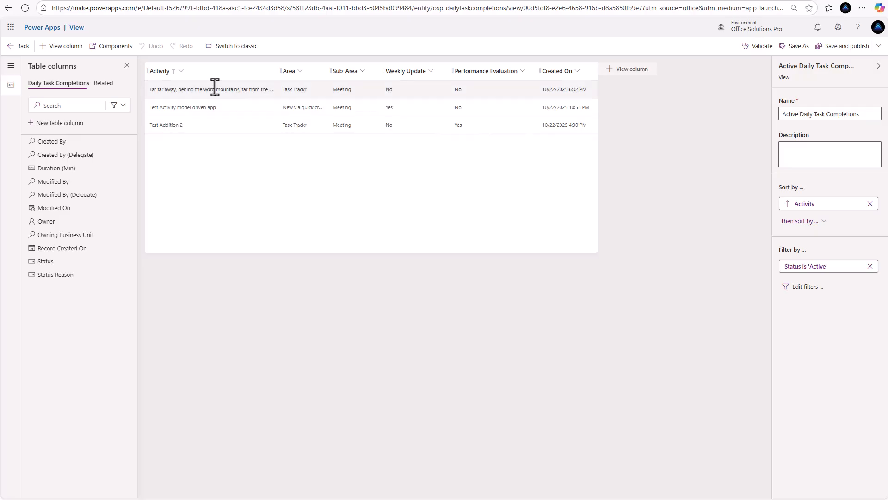
pyautogui.click(107, 51)
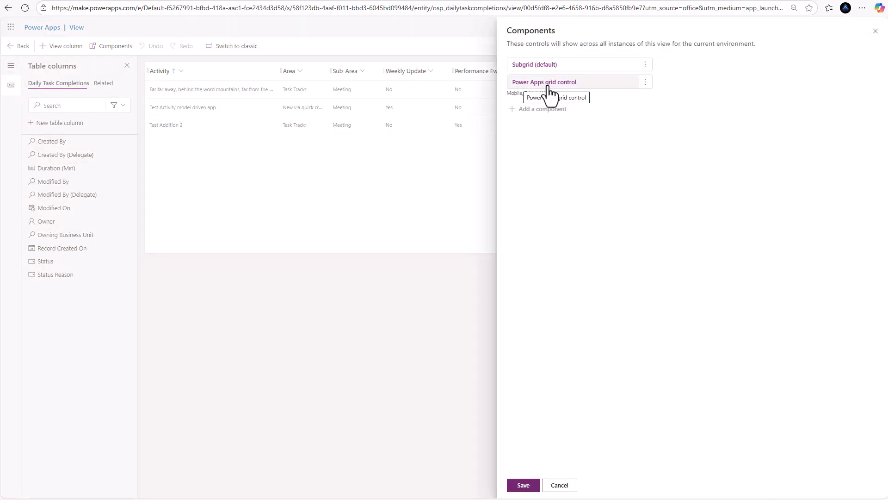
pyautogui.click(645, 83)
pyautogui.click(659, 112)
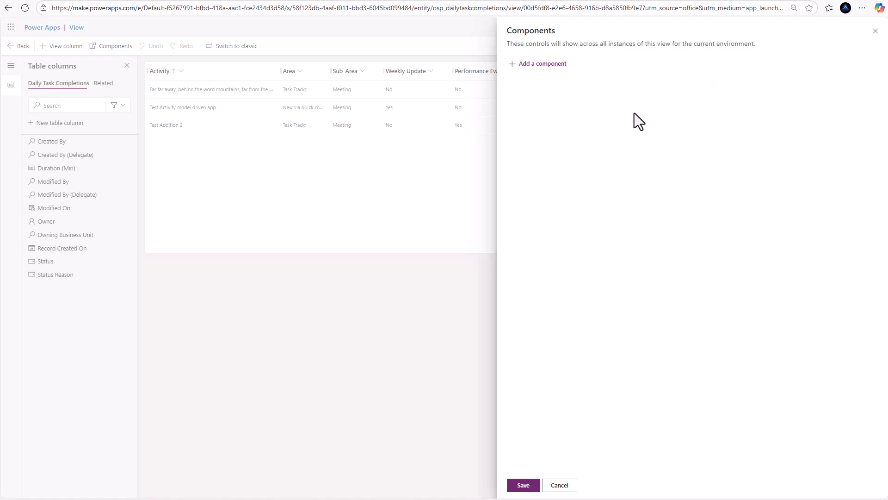
# Find the Power Apps grid control among the additional components and add it as a new component of the view
pyautogui.click(529, 68)
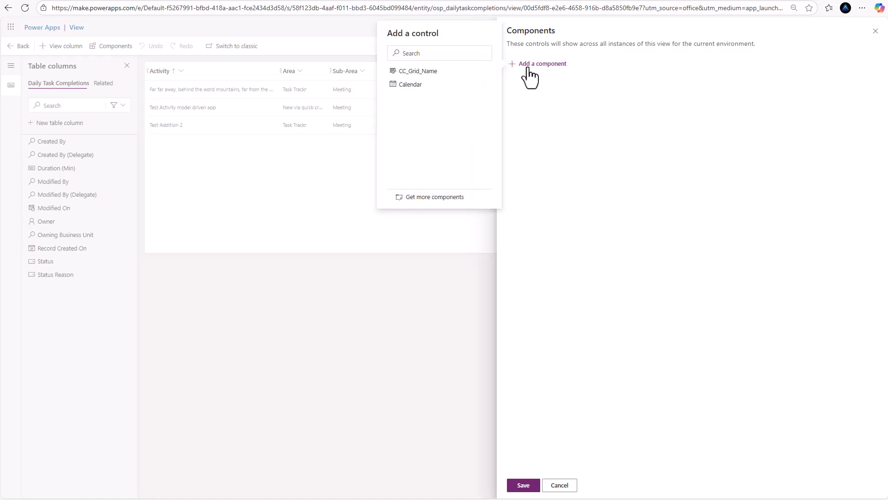
pyautogui.click(434, 197)
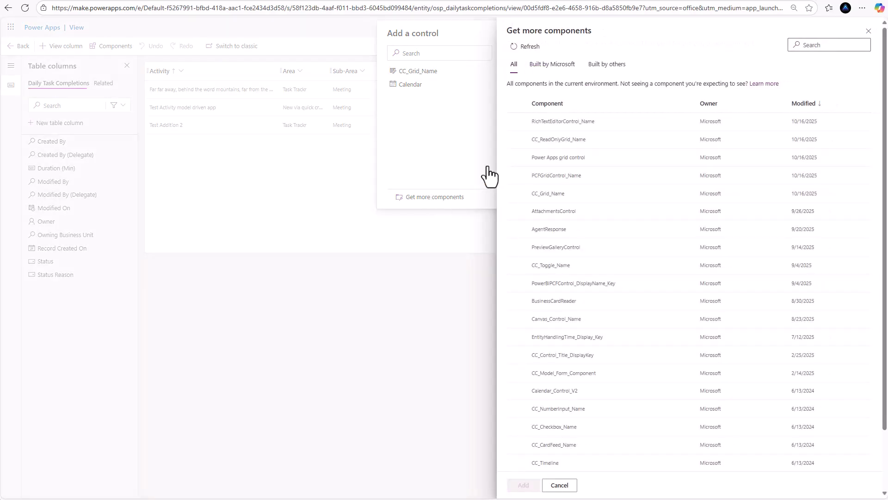
pyautogui.write('gr')
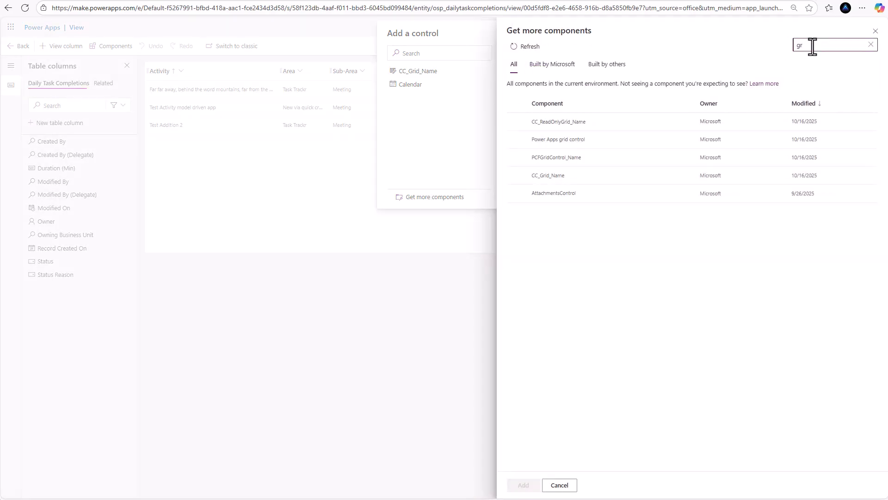
pyautogui.click(523, 143)
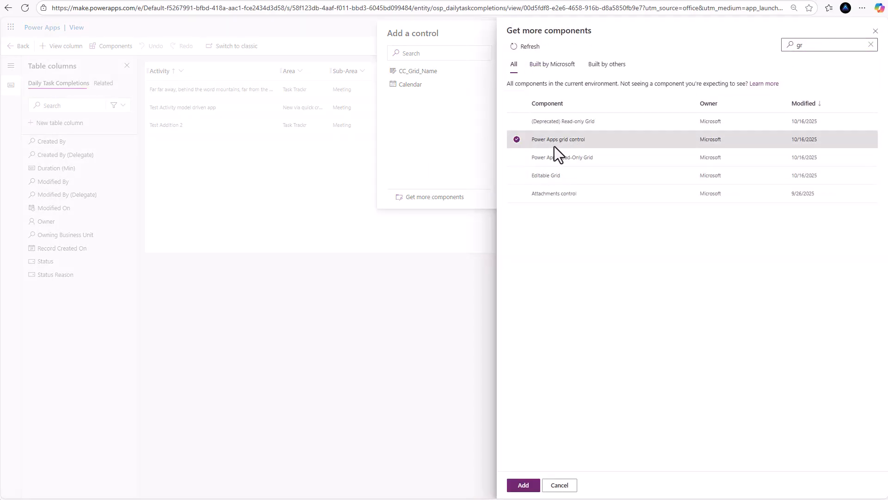
pyautogui.click(524, 485)
pyautogui.click(421, 101)
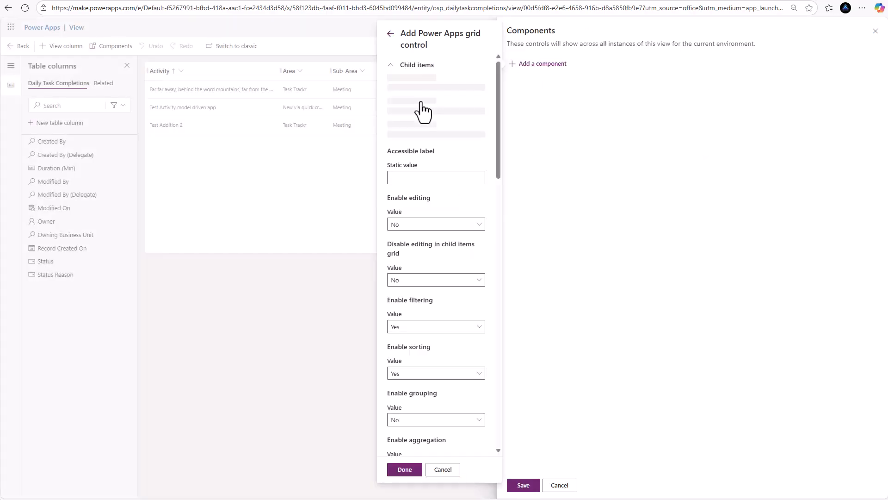
# Set Enable editing, Enable grouping and Enable aggregation to Yes for the Power Apps grid control
pyautogui.click(392, 65)
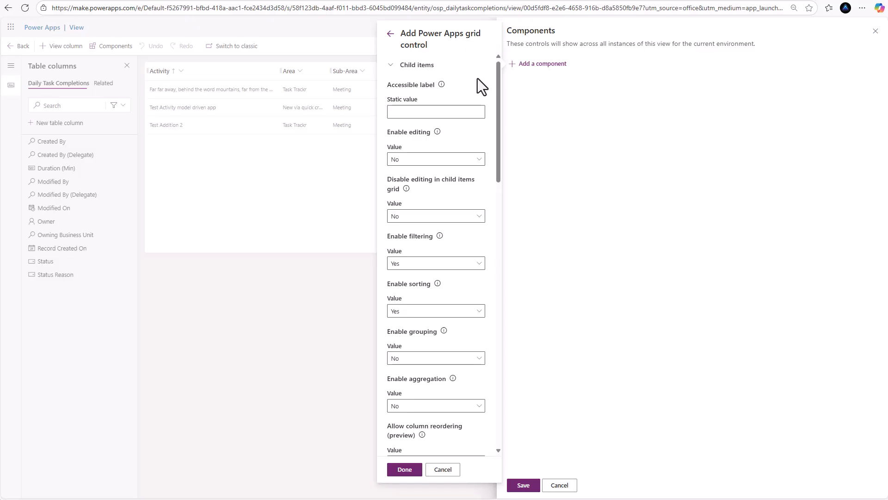
pyautogui.click(437, 162)
pyautogui.click(418, 186)
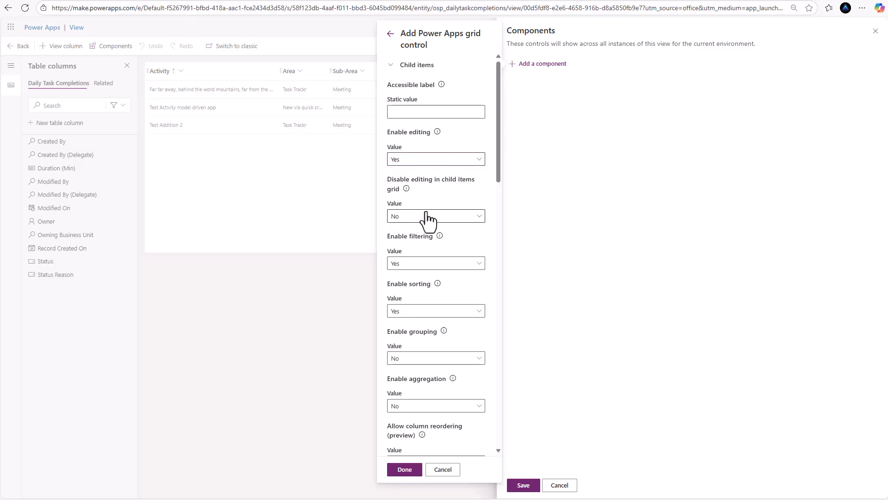
pyautogui.click(431, 359)
pyautogui.click(425, 387)
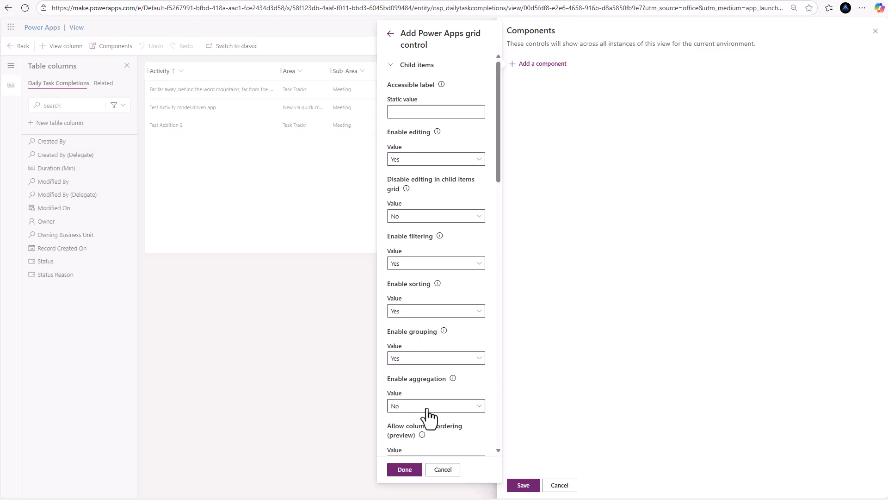
pyautogui.click(427, 408)
pyautogui.click(412, 432)
# Set Allow column reordering (preview) and Enable OptionSet colors to Yes for the grid control
pyautogui.scroll(-1, 424, 384)
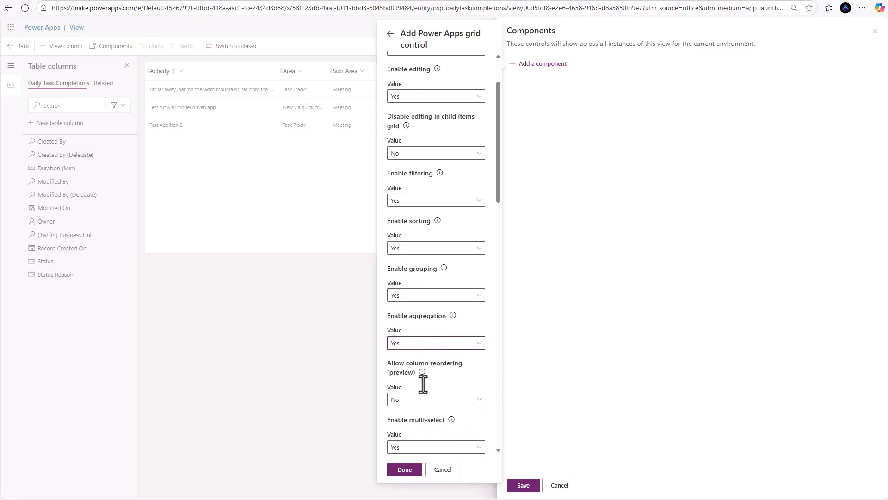
pyautogui.scroll(-1, 422, 379)
pyautogui.click(418, 326)
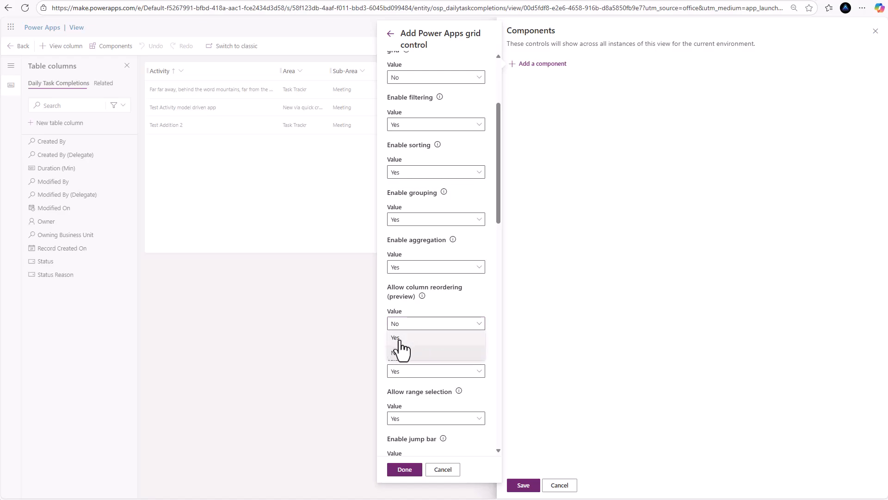
pyautogui.click(398, 339)
pyautogui.scroll(-1, 431, 314)
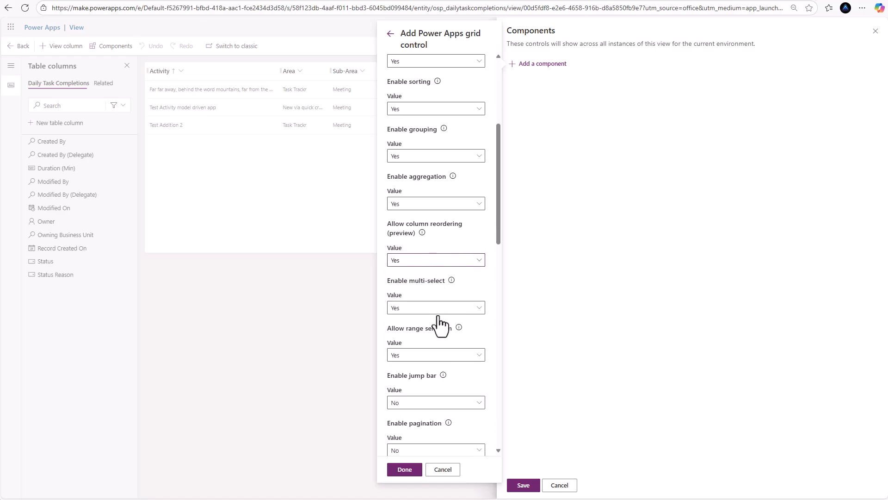
pyautogui.scroll(-2, 471, 296)
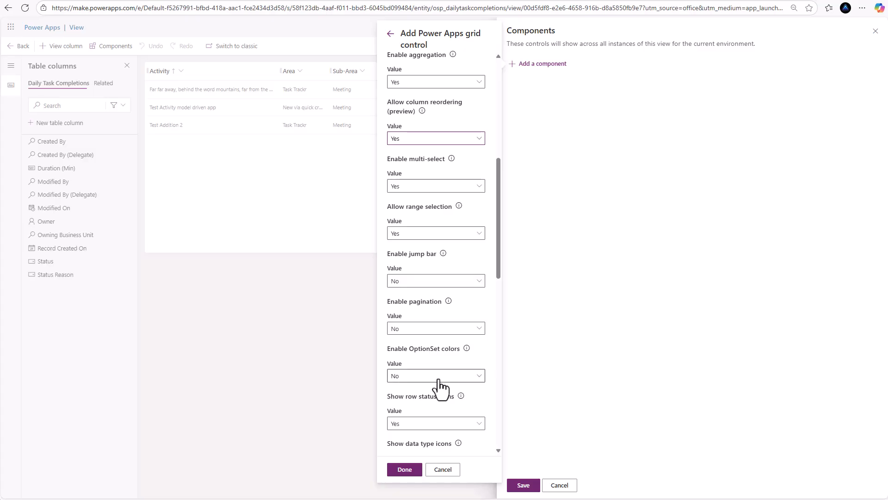
pyautogui.click(464, 376)
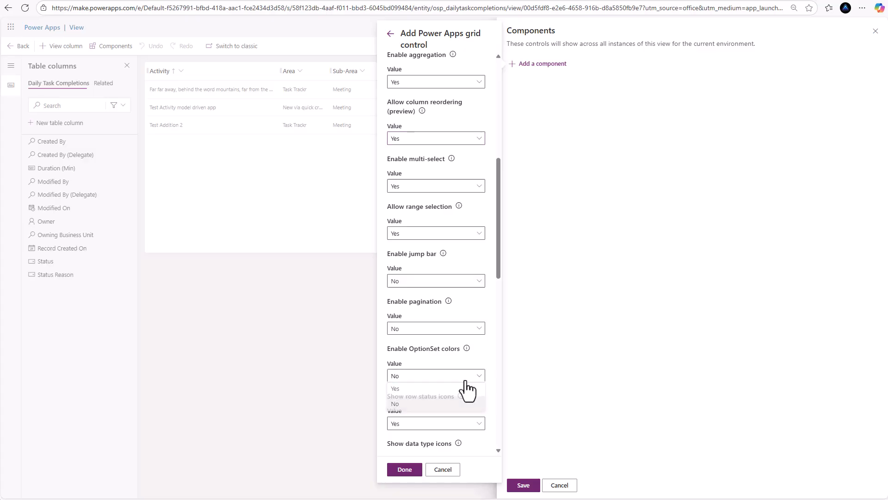
pyautogui.click(435, 388)
# Finish the grid control configuration, save the view's components, and save and publish the Active Daily Task Completions view
pyautogui.scroll(-1, 429, 355)
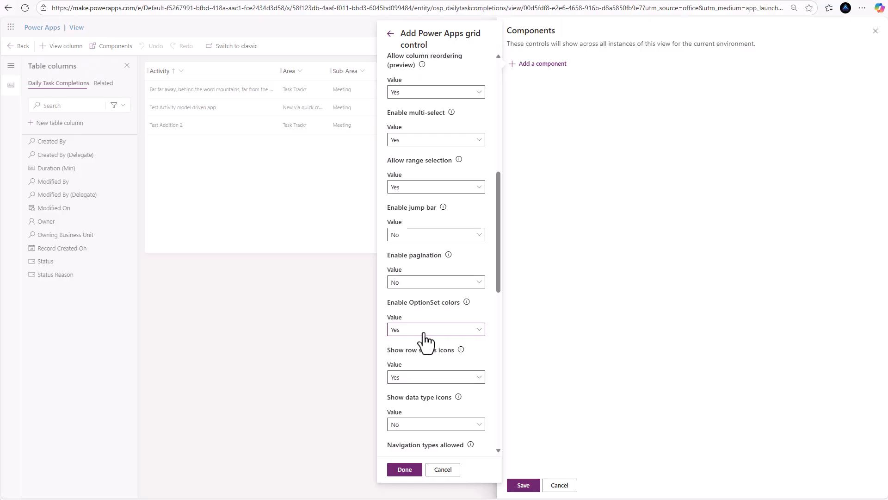
pyautogui.scroll(-1, 423, 340)
pyautogui.scroll(-5, 426, 341)
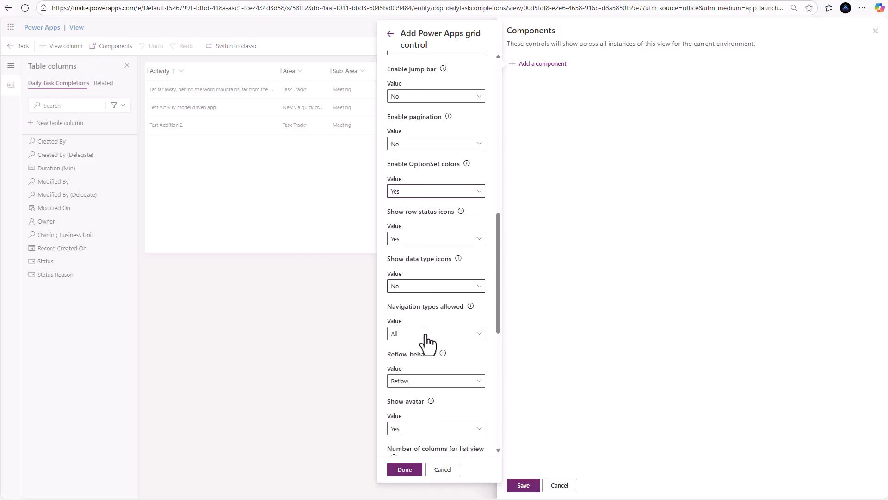
pyautogui.scroll(-2, 435, 371)
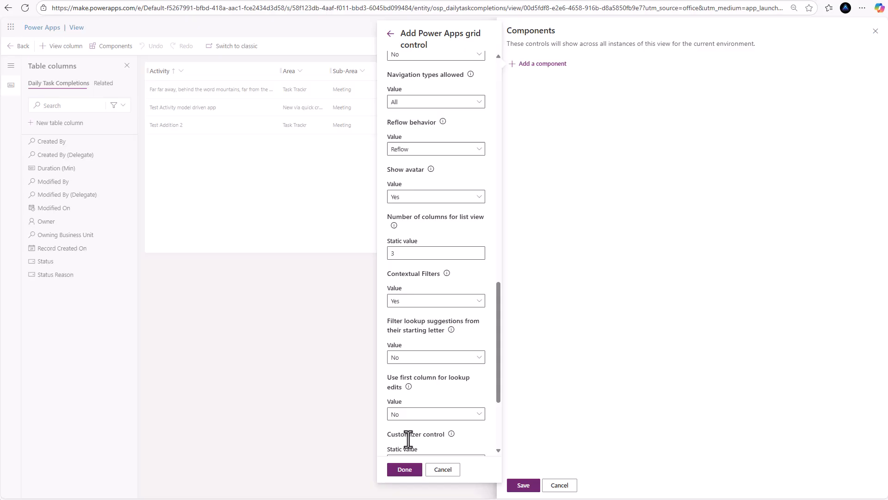
pyautogui.click(405, 470)
pyautogui.click(522, 486)
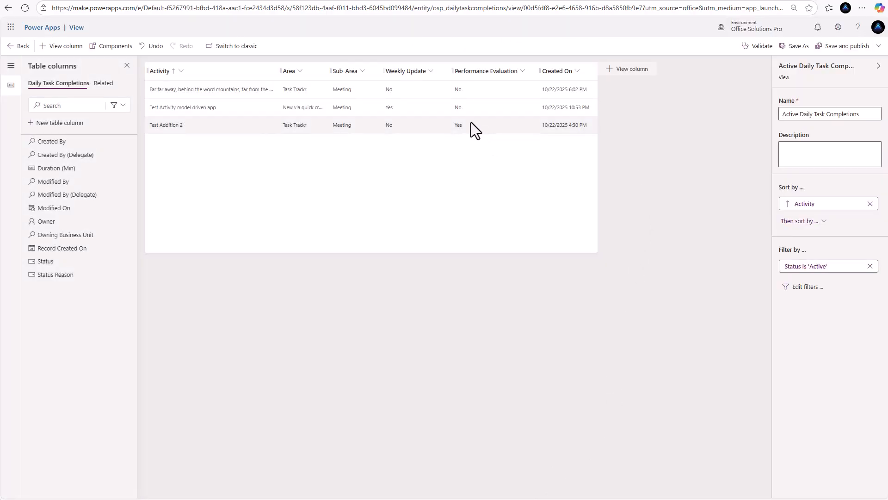
pyautogui.click(845, 47)
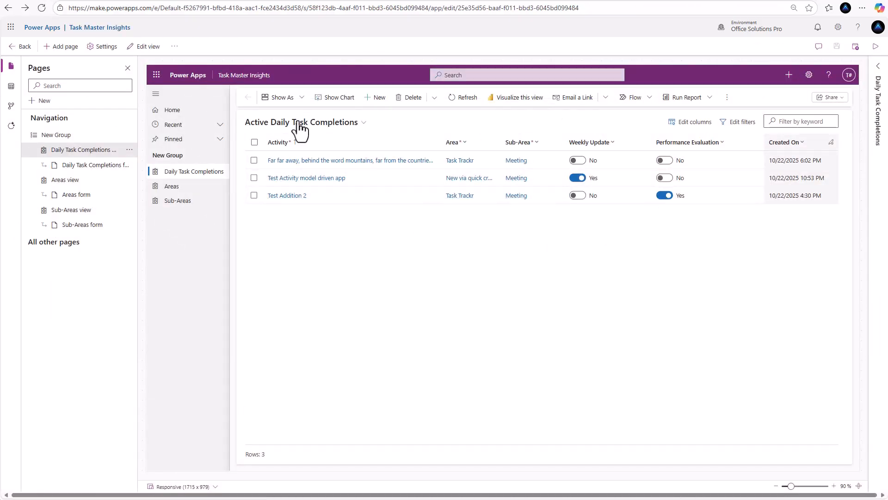
pyautogui.click(348, 196)
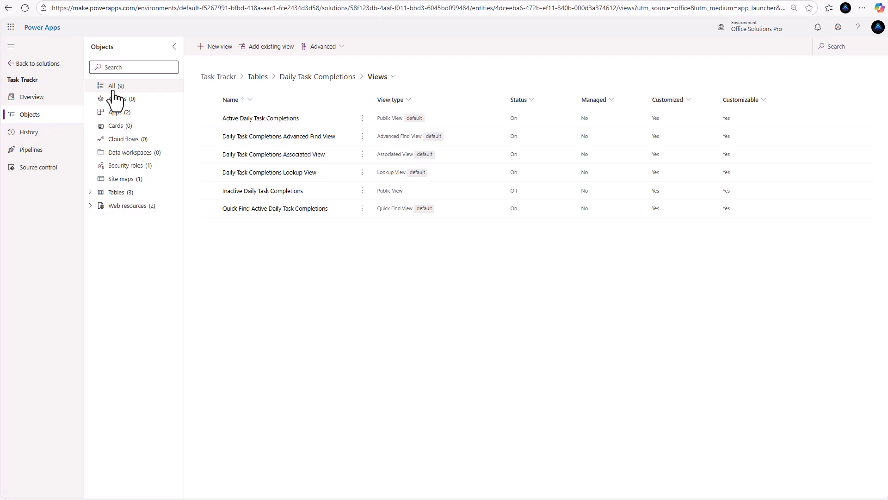
# In the Task Trackr solution, create a web resource from calendar-checkmark-icon.svg, enabled for mobile and available offline
pyautogui.click(204, 76)
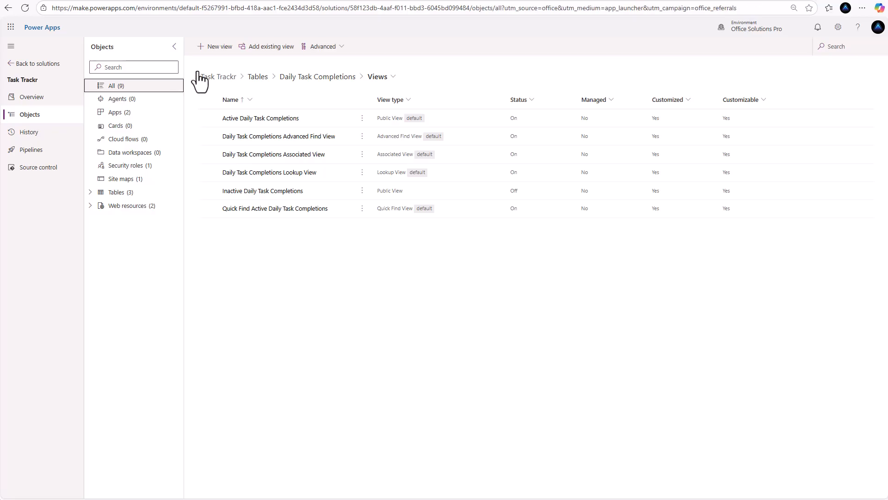
pyautogui.click(224, 48)
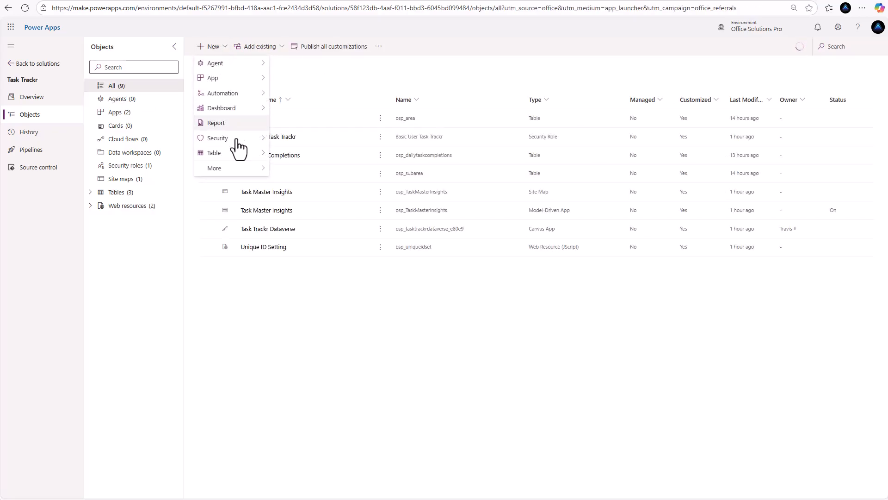
pyautogui.moveTo(238, 170)
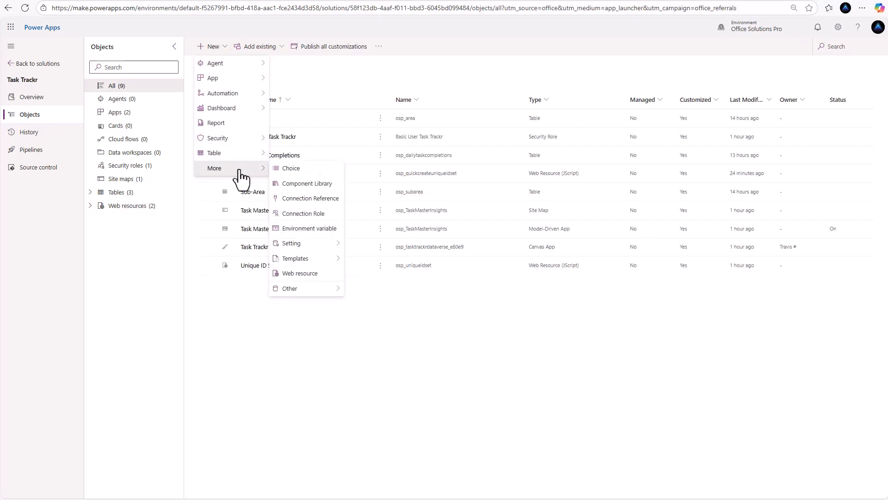
pyautogui.click(299, 273)
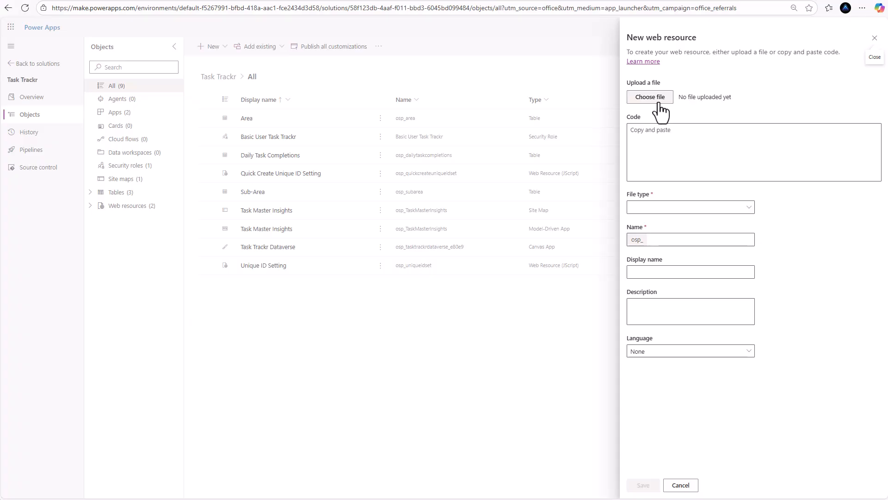
pyautogui.click(659, 103)
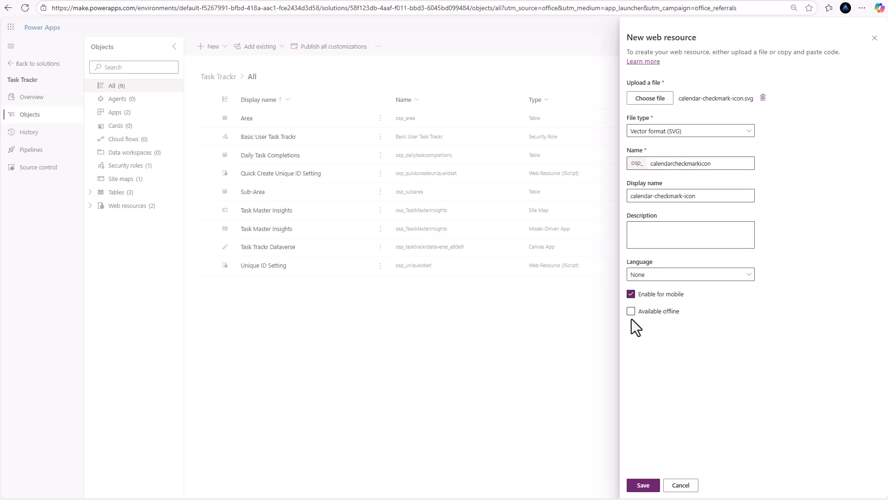
pyautogui.click(631, 312)
pyautogui.click(644, 487)
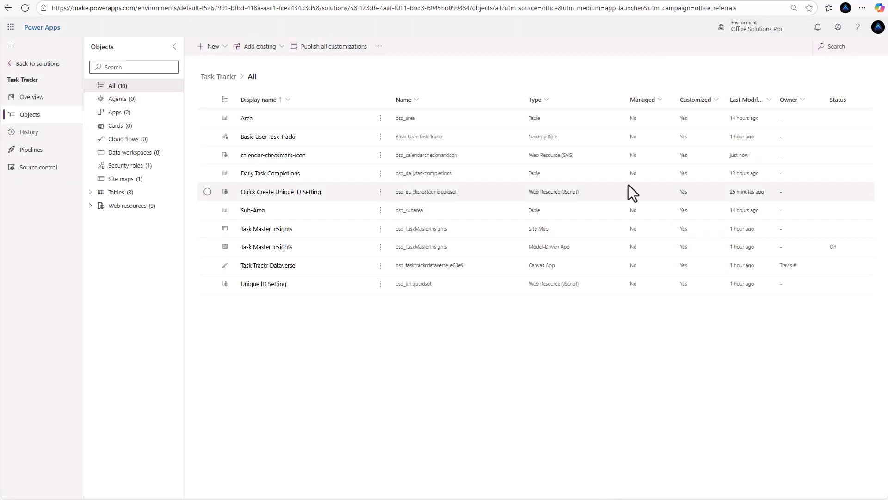
# Create and save another SVG web resource in the solution from list-round-bullet-icon.svg
pyautogui.click(221, 50)
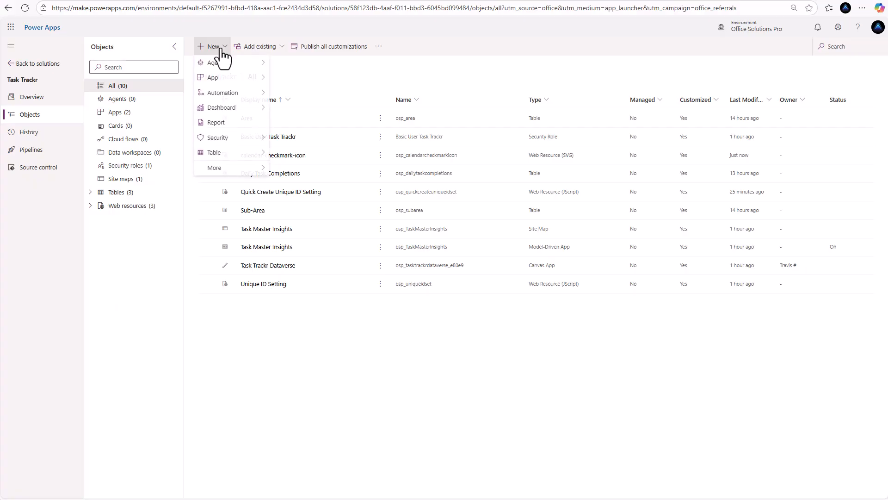
pyautogui.moveTo(222, 168)
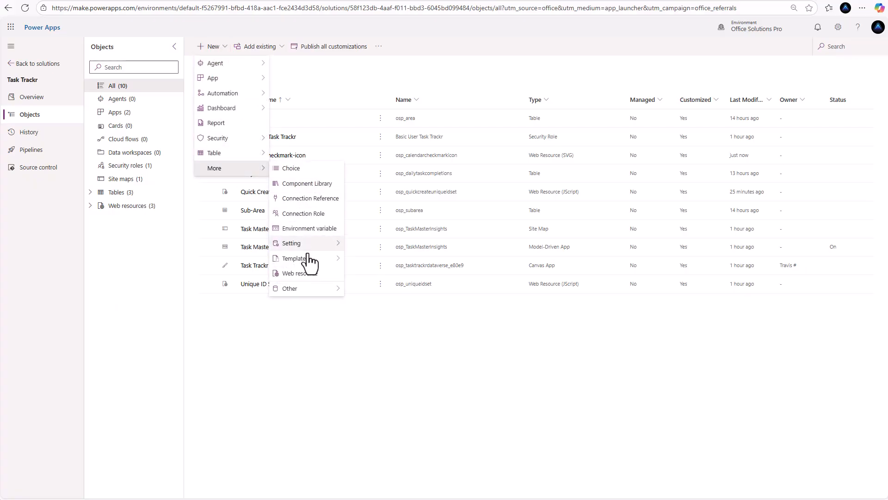
pyautogui.click(305, 274)
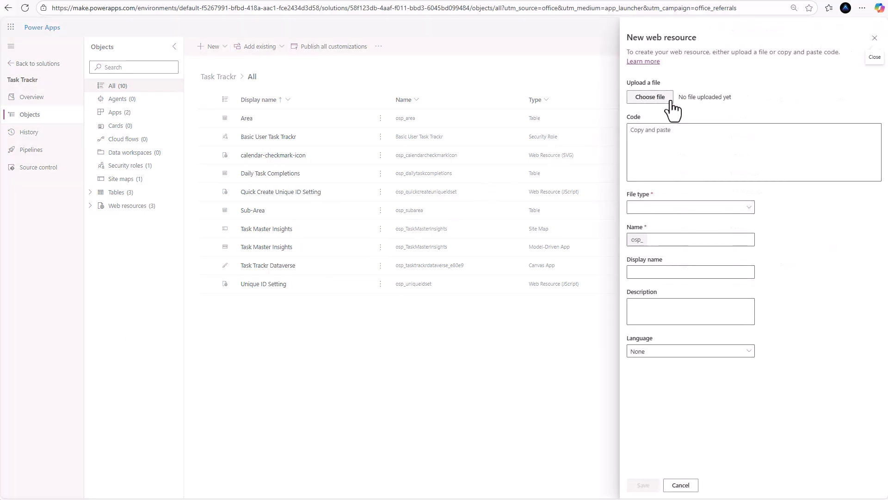
pyautogui.click(669, 109)
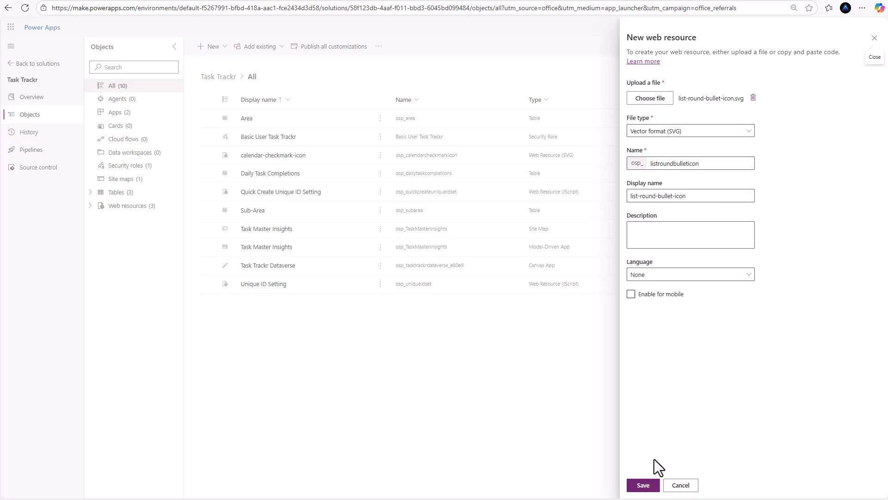
pyautogui.click(644, 486)
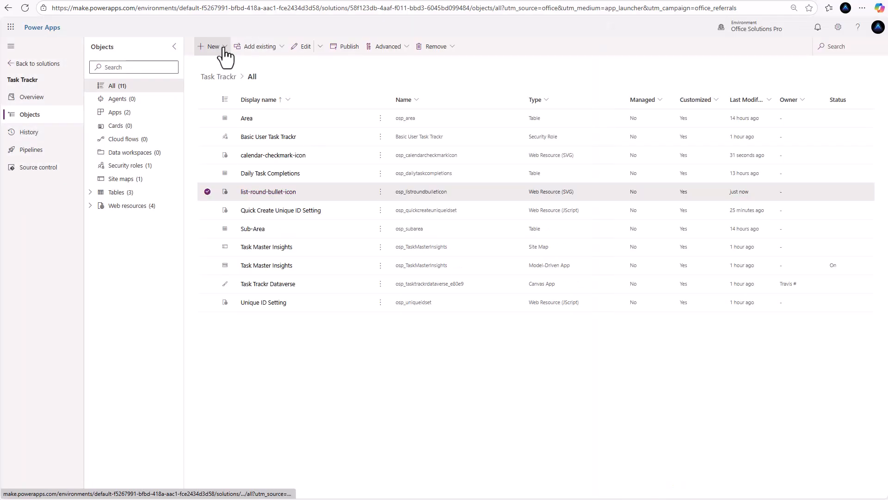
# Create a third SVG web resource from list-round-select.svg, enabled for mobile and available offline, and save it
pyautogui.click(213, 47)
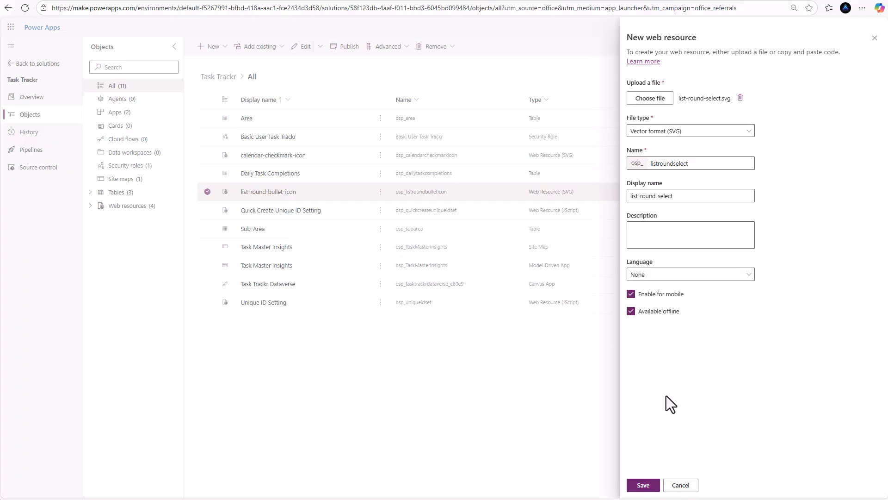
pyautogui.click(644, 484)
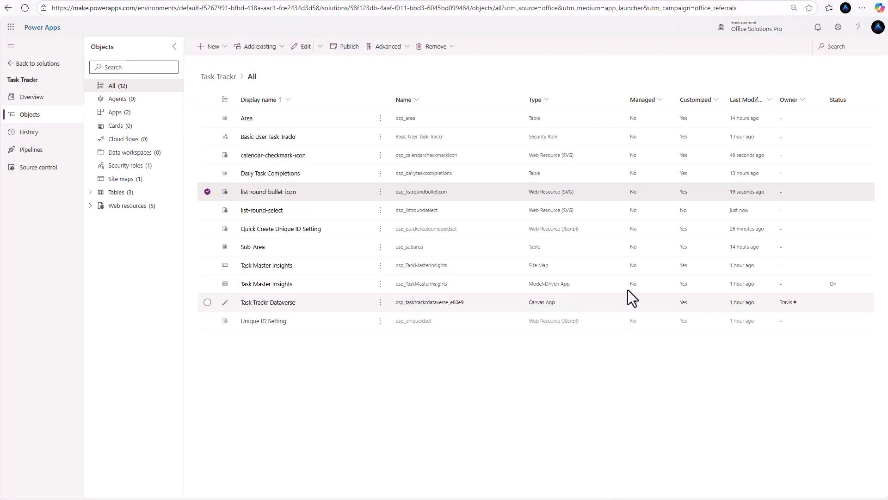
# Publish all customizations of the Task Trackr solution from its overview
pyautogui.click(31, 98)
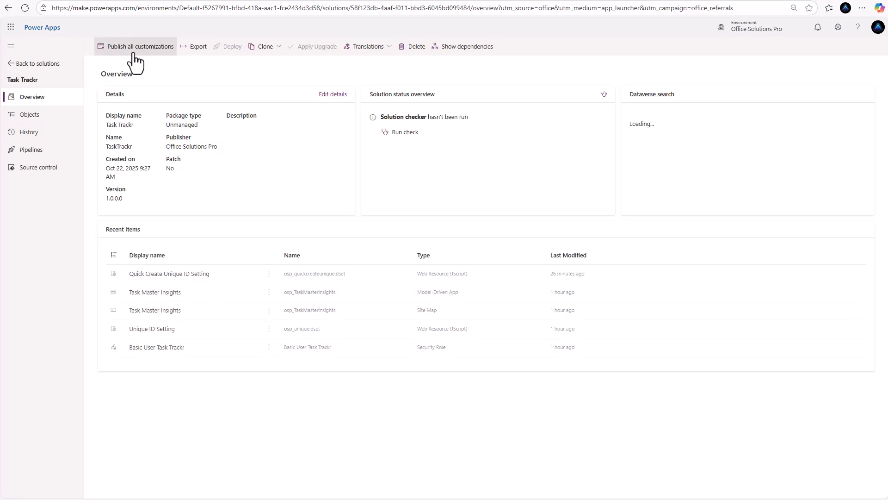
pyautogui.click(135, 47)
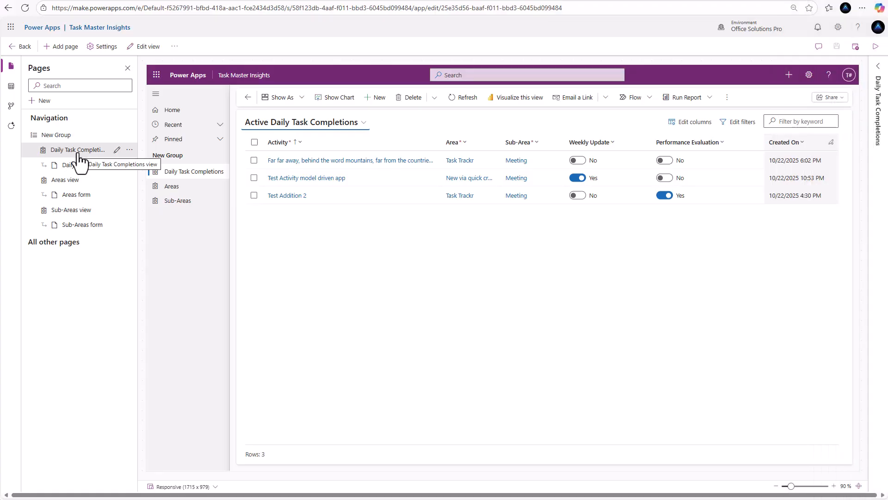
# In the Task Master Insights app designer, set the Daily Task Completions page's icon to the calendar-checkmark-icon web resource
pyautogui.click(878, 74)
pyautogui.click(845, 86)
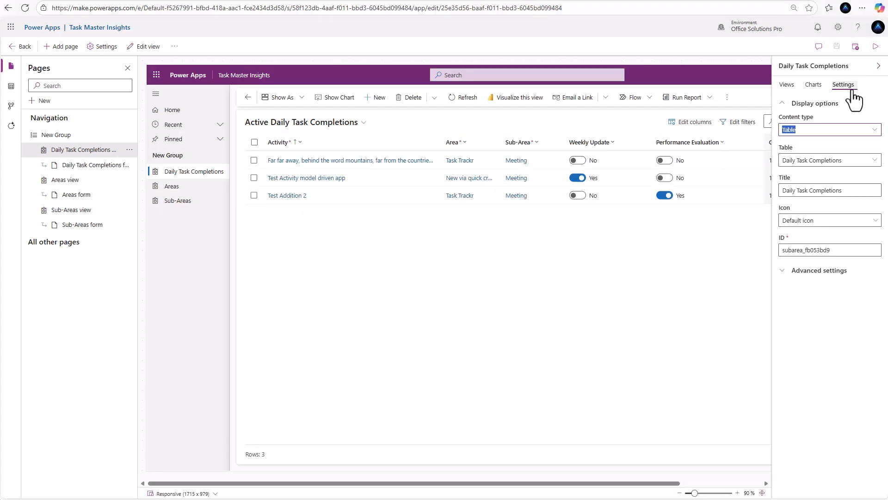
pyautogui.click(812, 223)
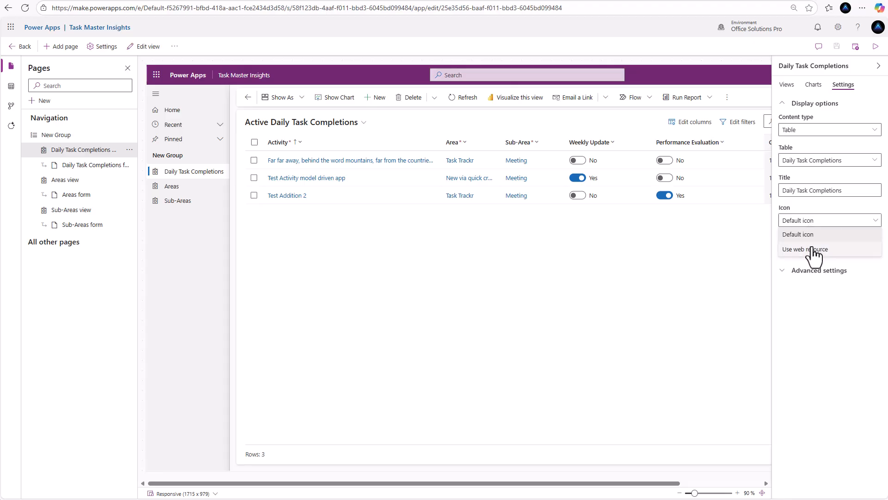
pyautogui.click(813, 248)
pyautogui.click(353, 172)
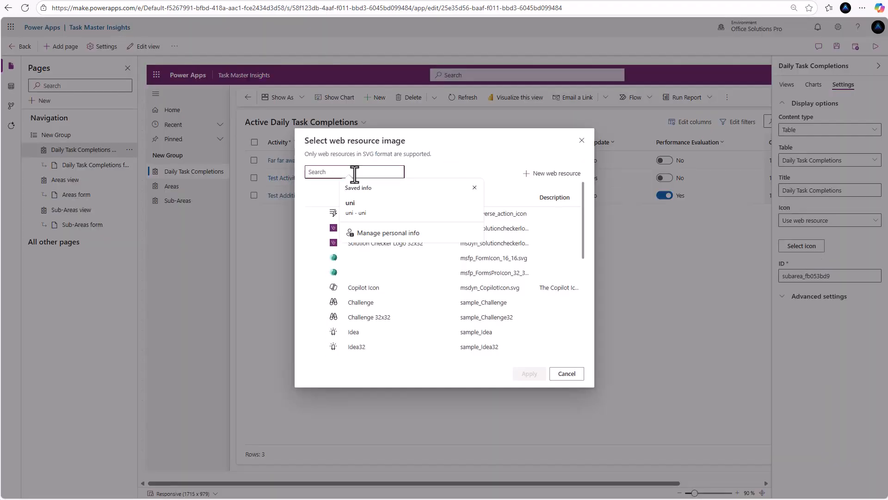
pyautogui.write('osp')
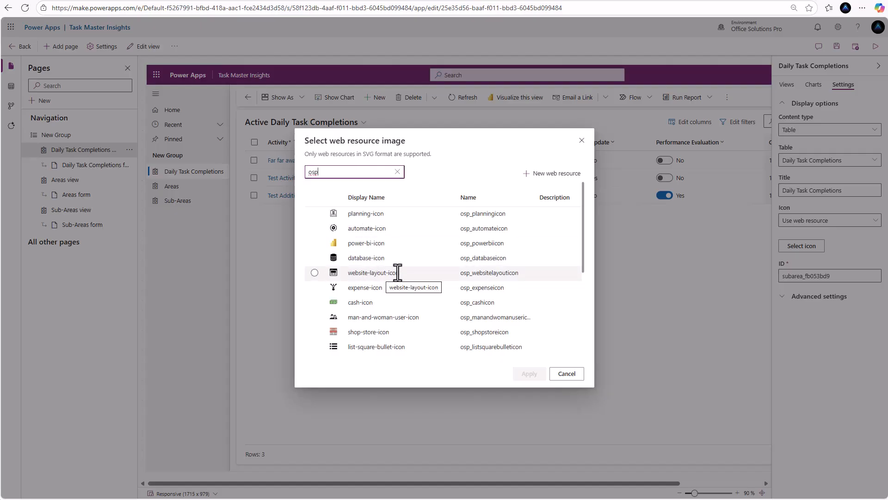
pyautogui.scroll(-1, 397, 273)
pyautogui.scroll(-5, 398, 277)
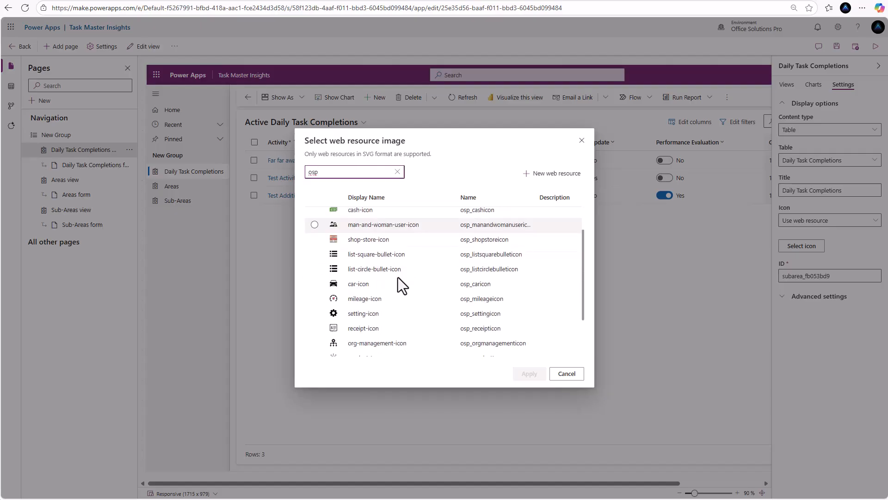
pyautogui.click(380, 320)
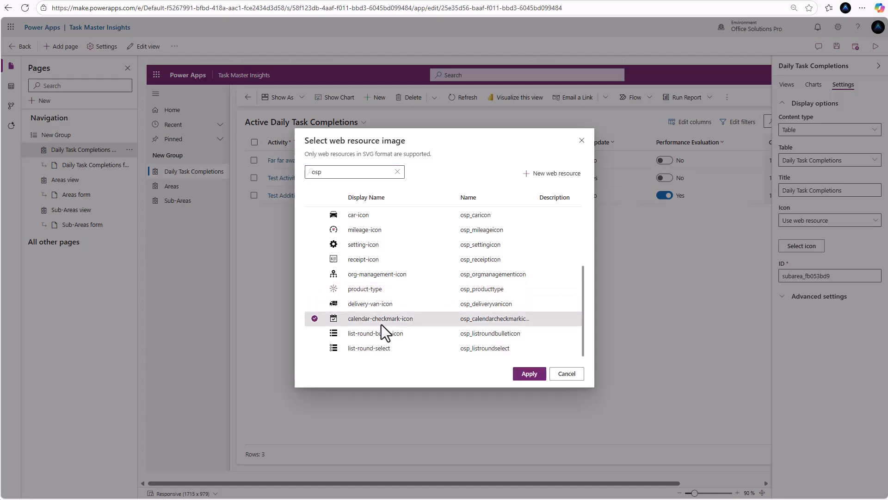
pyautogui.click(529, 374)
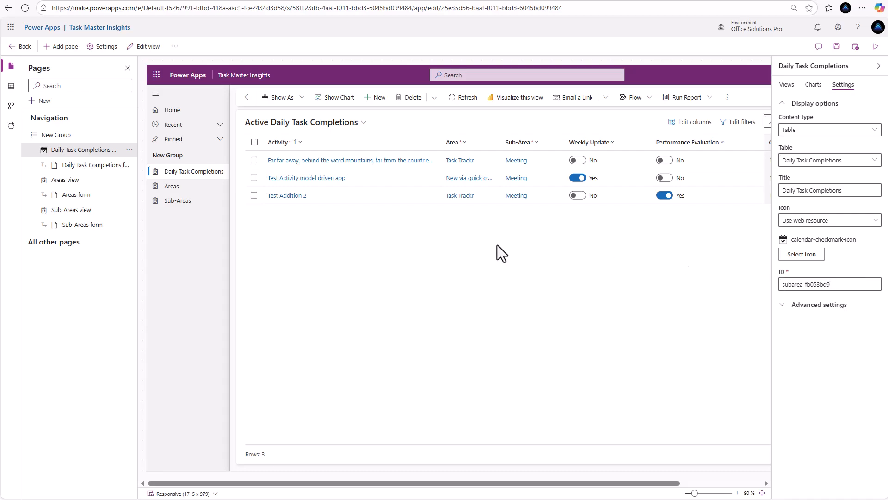
# Set the Areas page's icon to the list-round-select web resource
pyautogui.click(73, 181)
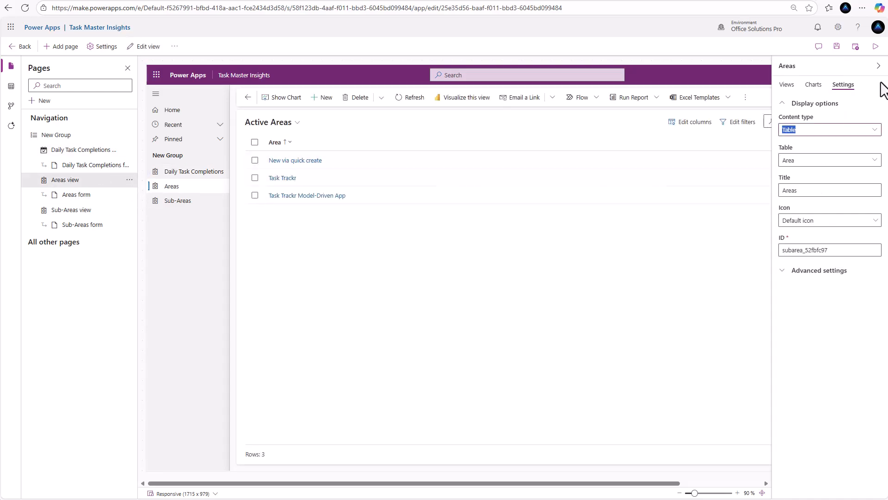
pyautogui.click(816, 222)
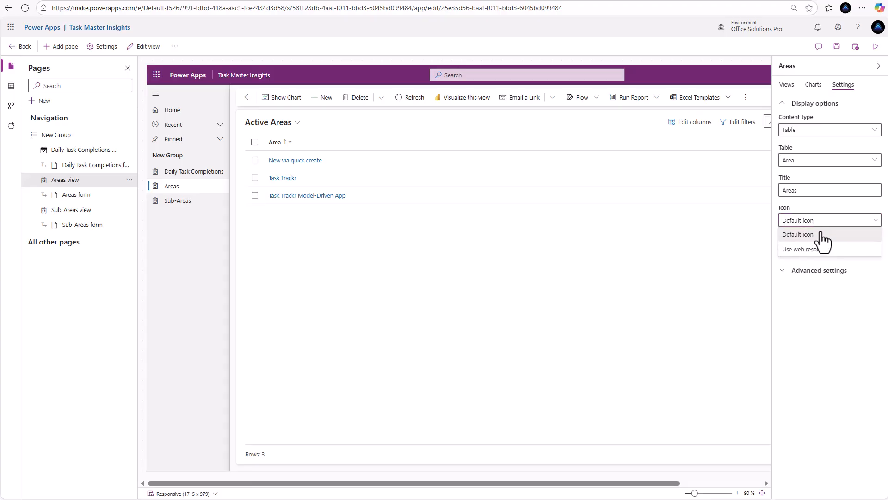
pyautogui.click(815, 250)
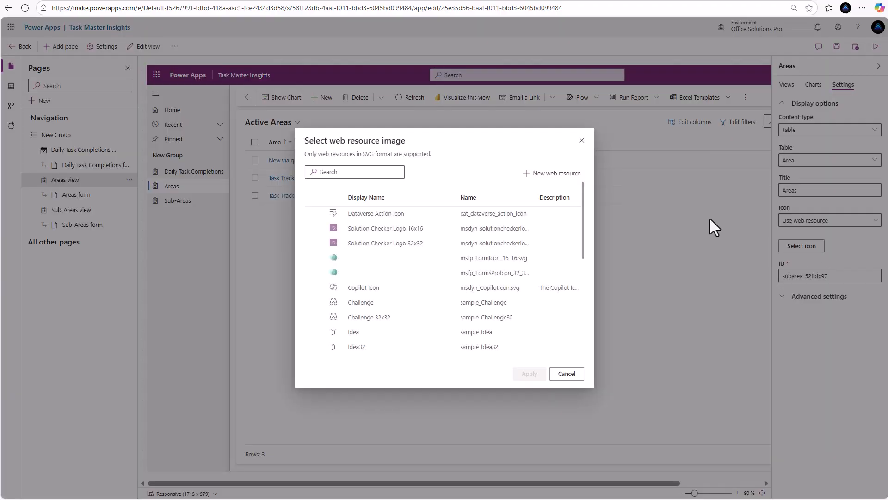
pyautogui.click(348, 172)
pyautogui.write('list')
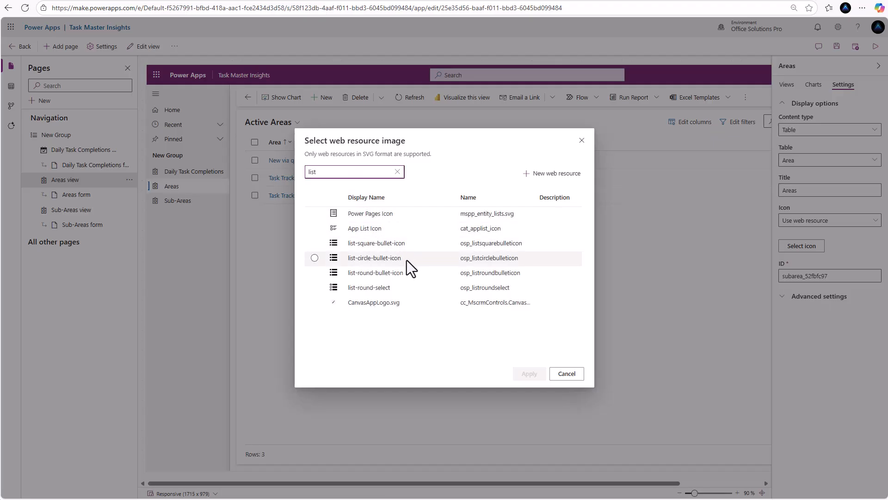
pyautogui.click(314, 287)
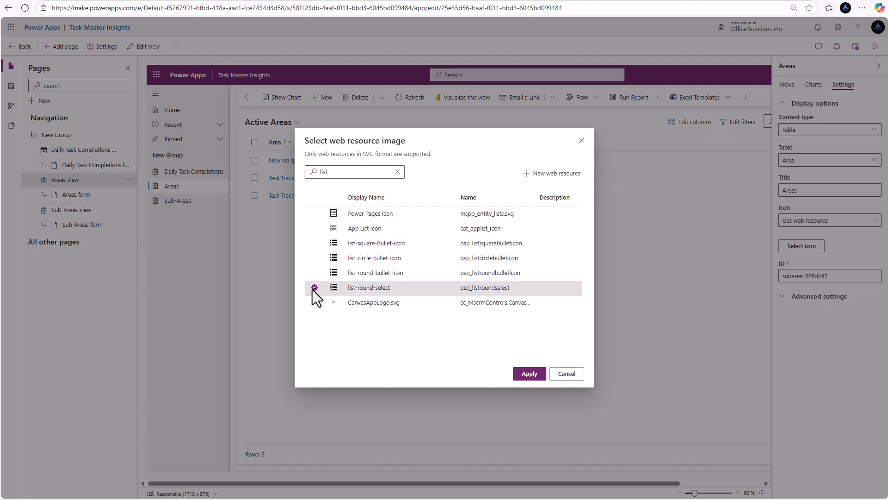
pyautogui.click(527, 375)
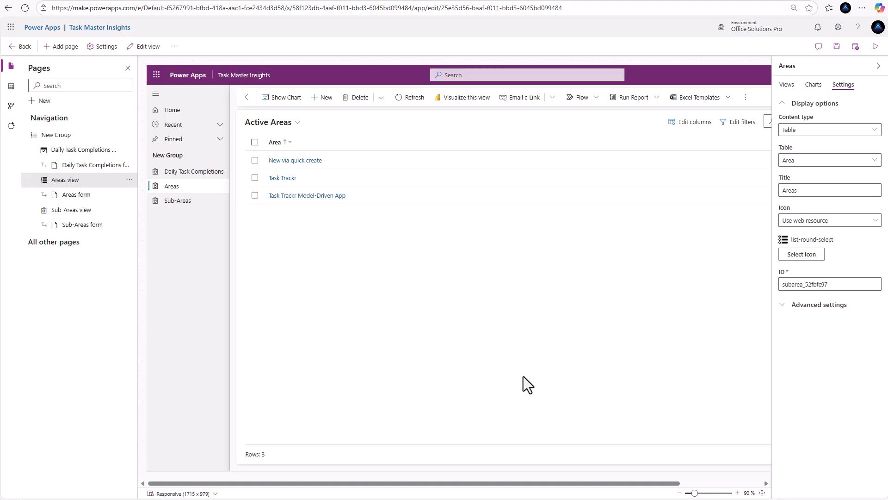
# Set the Sub-Areas page's icon to the list-round-bullet-icon web resource, and save and publish the app
pyautogui.click(78, 212)
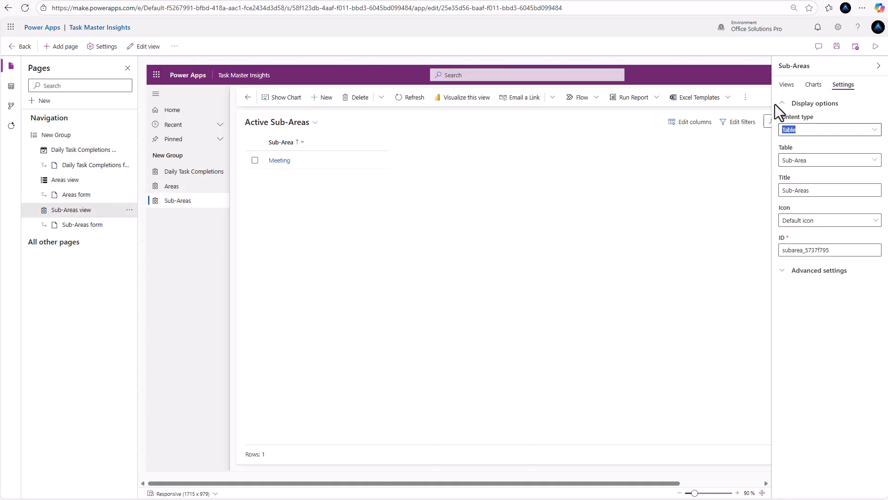
pyautogui.click(832, 222)
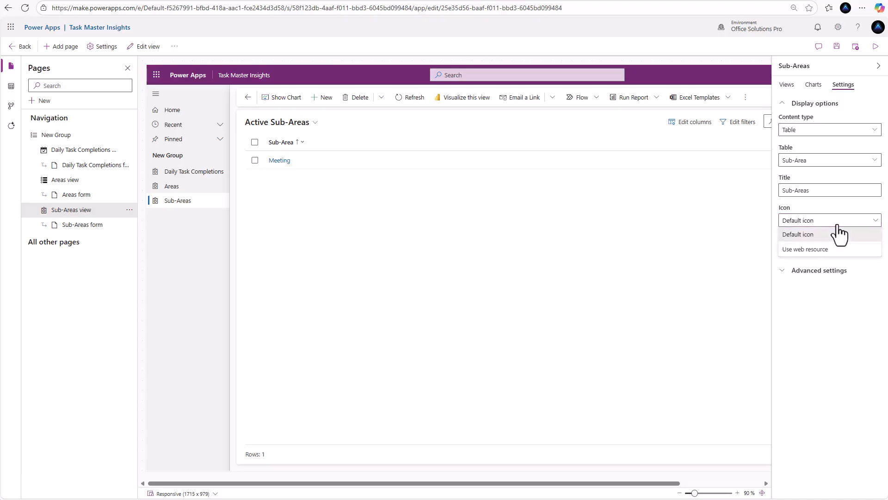
pyautogui.click(820, 250)
pyautogui.click(360, 171)
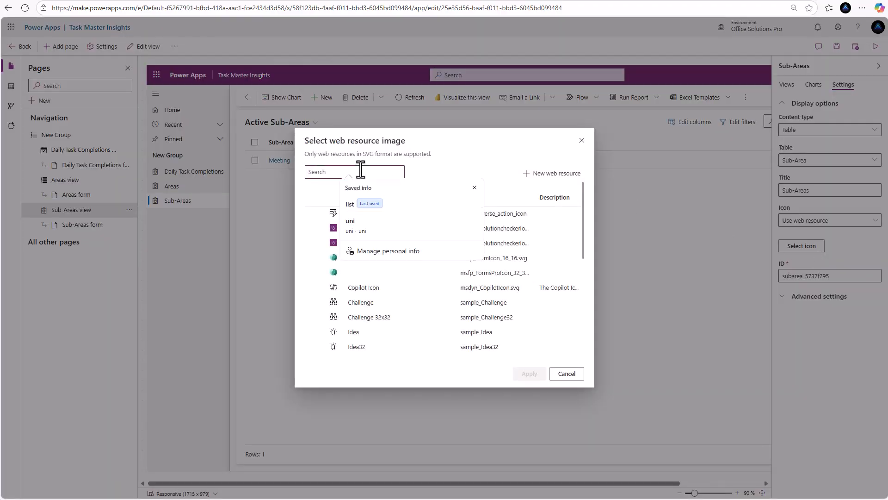
pyautogui.write('list')
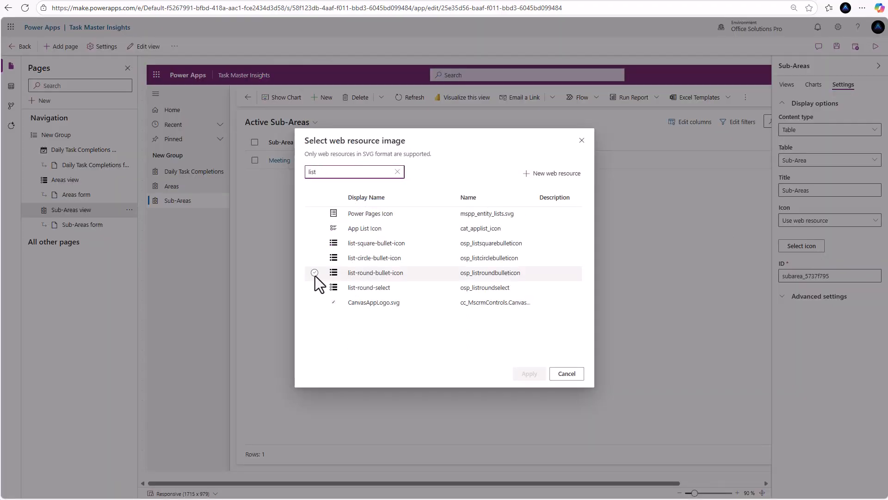
pyautogui.click(316, 276)
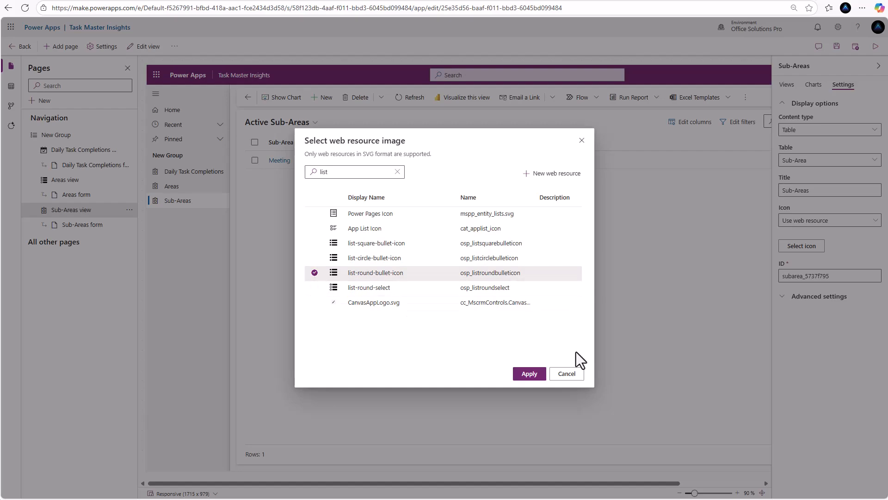
pyautogui.click(529, 374)
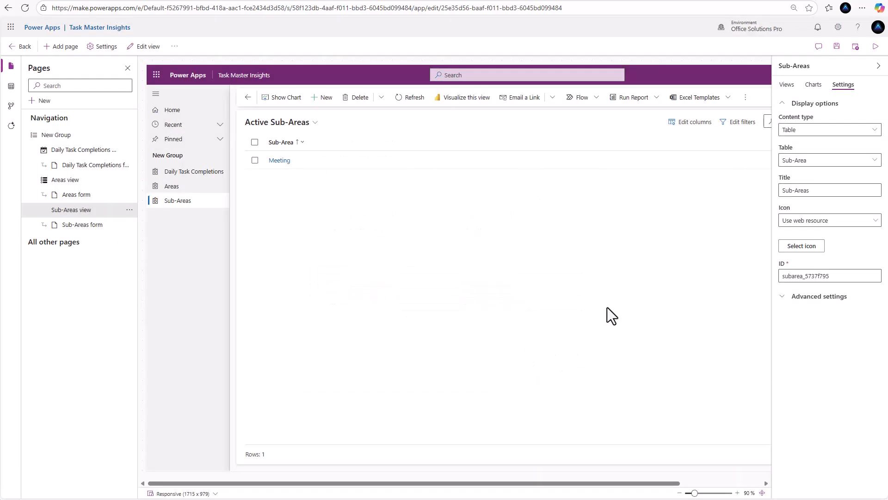
pyautogui.click(855, 47)
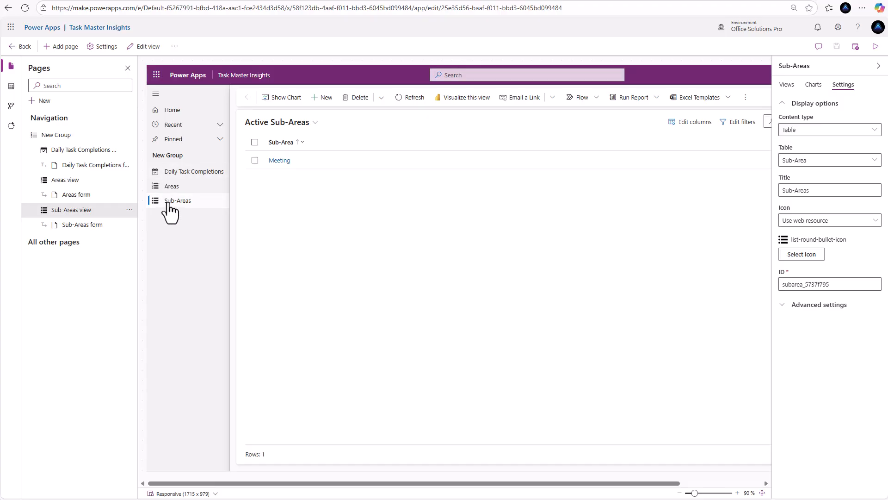
pyautogui.click(175, 172)
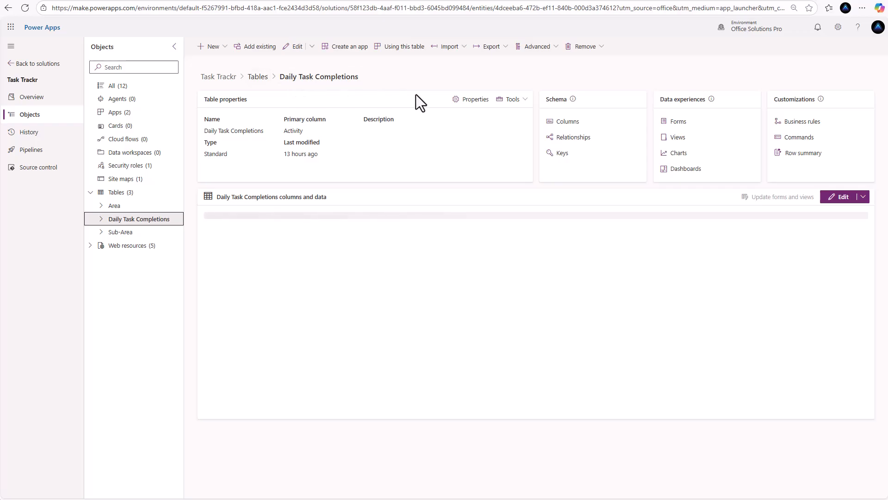
# Start a new chart for the Daily Task Completions table with Duration (Min) as its series
pyautogui.click(679, 154)
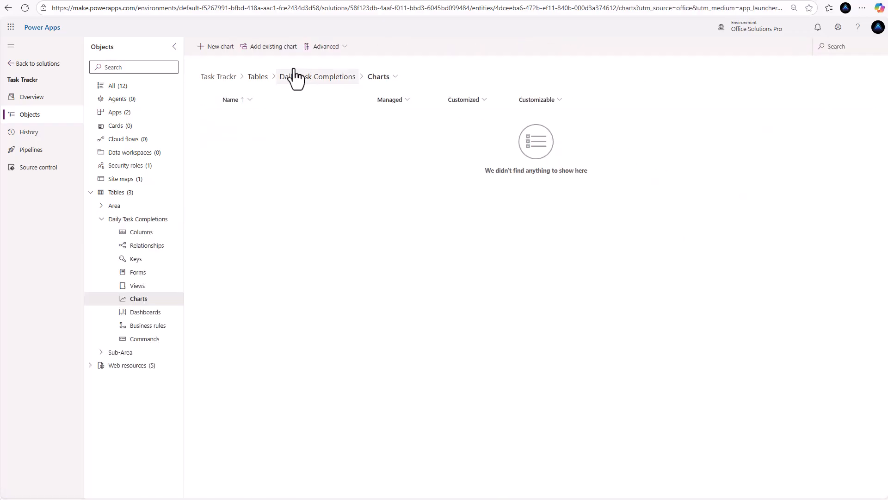
pyautogui.click(220, 46)
pyautogui.click(282, 269)
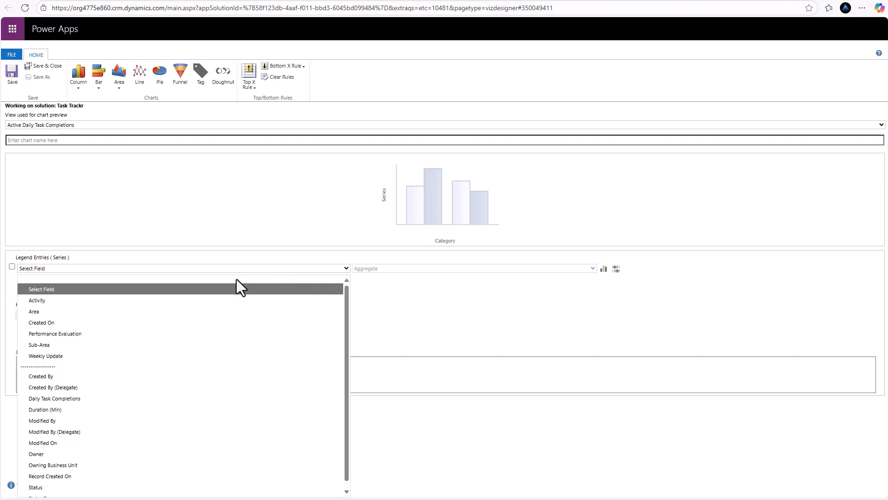
pyautogui.click(50, 412)
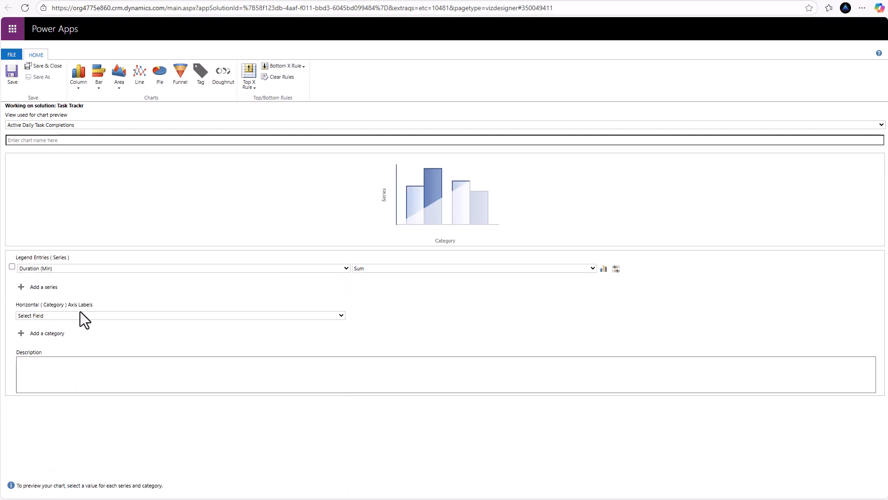
# Set the chart's horizontal axis categories to Area and Sub-Area
pyautogui.click(68, 316)
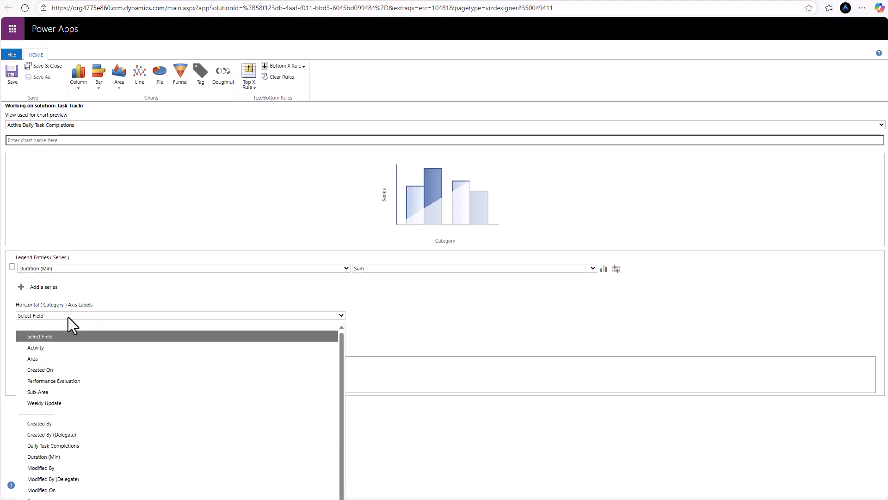
pyautogui.click(55, 360)
pyautogui.click(45, 337)
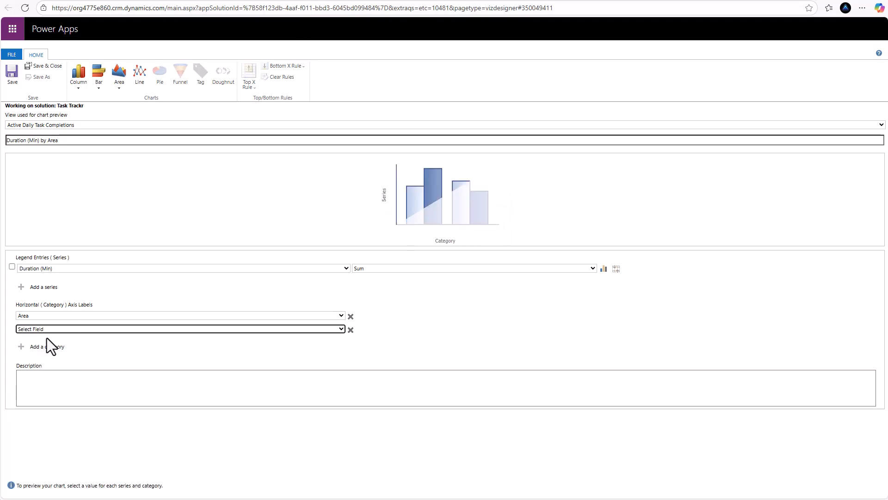
pyautogui.click(71, 332)
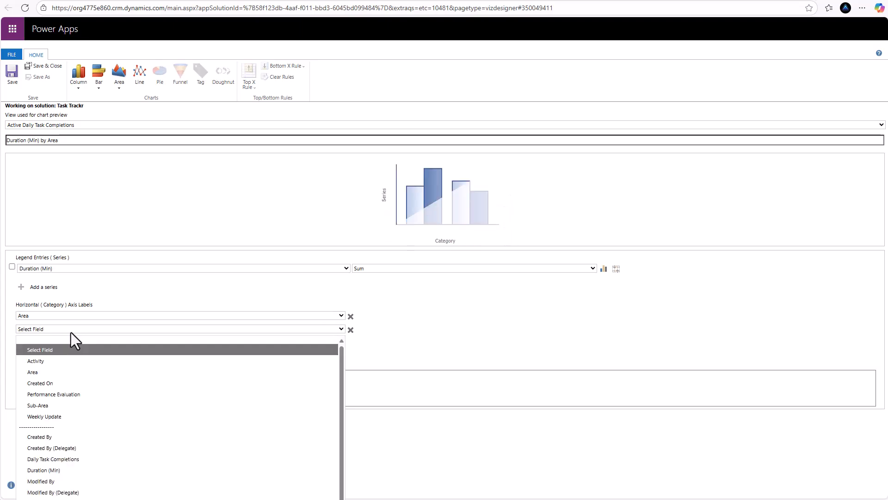
pyautogui.click(59, 402)
# Make the chart a stacked column chart, check its preview, and save and close it
pyautogui.click(79, 85)
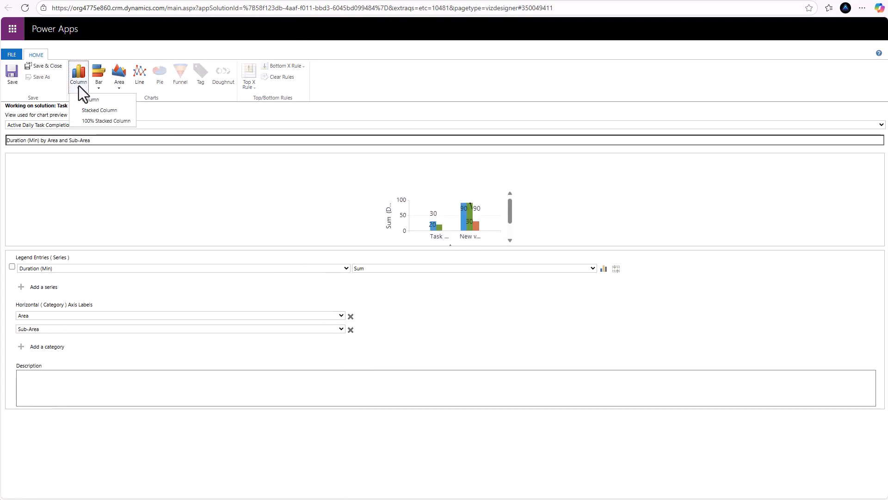
pyautogui.click(94, 109)
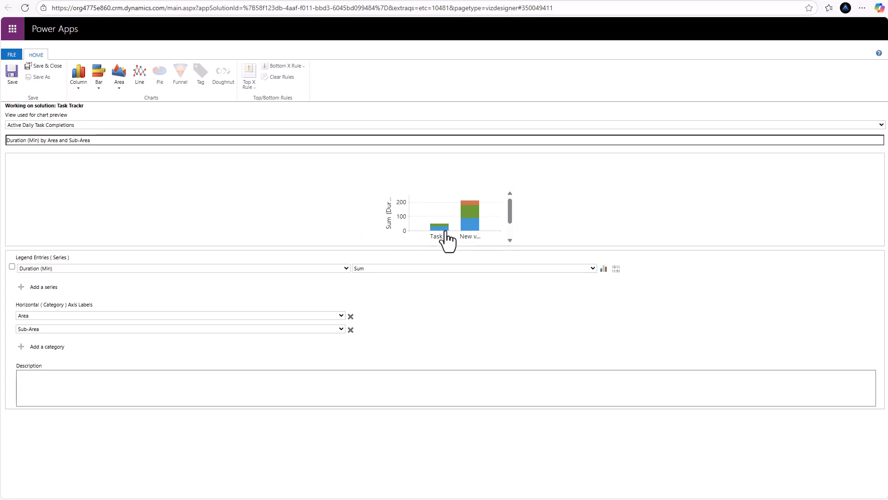
pyautogui.scroll(-2, 477, 231)
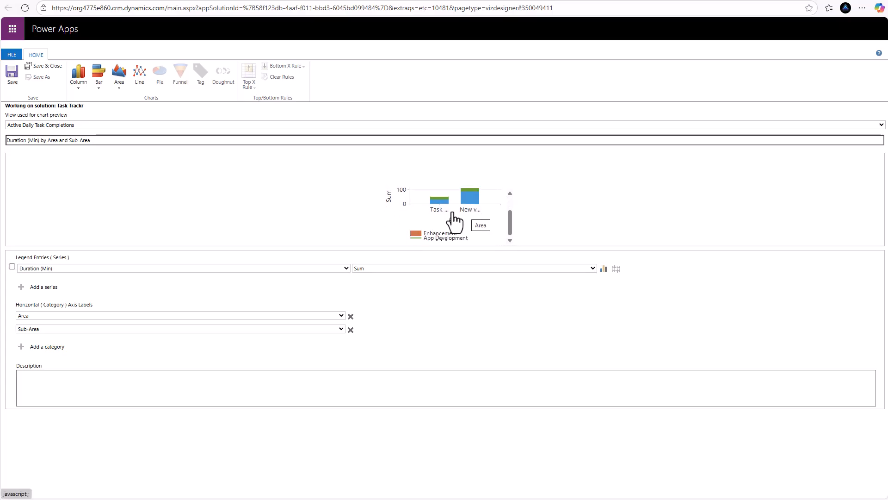
pyautogui.moveTo(442, 201)
pyautogui.scroll(2, 421, 208)
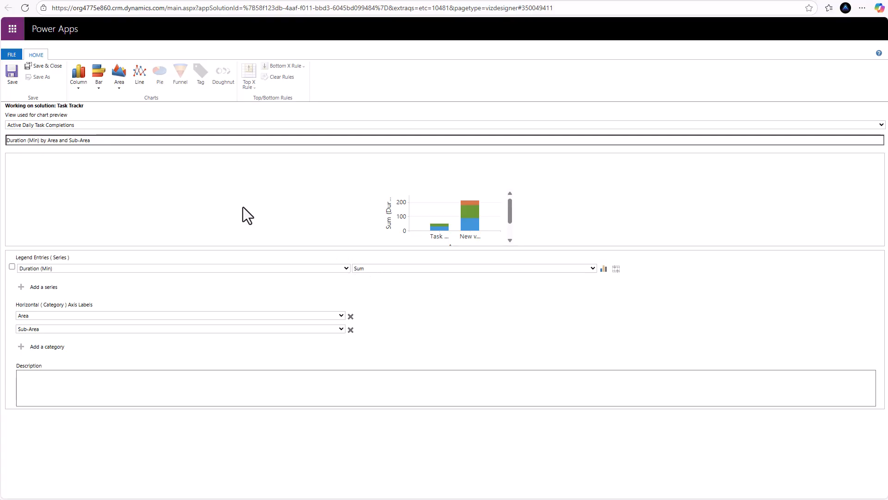
pyautogui.click(108, 143)
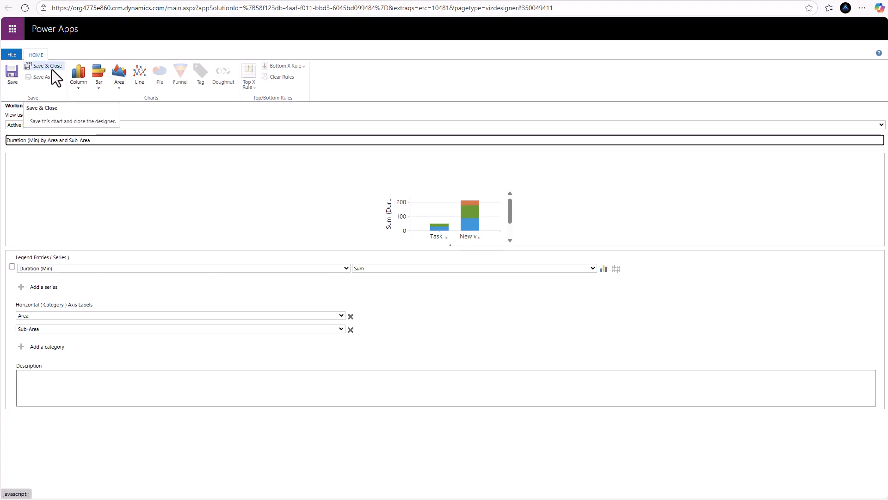
pyautogui.click(504, 288)
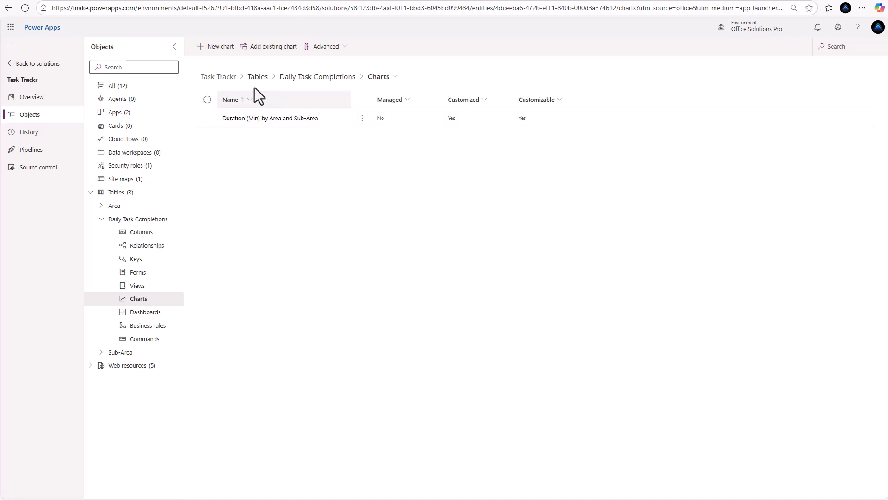
# Start a new chart for the Daily Task Completions table with Duration (Min) as the series and Area as the horizontal category
pyautogui.click(218, 51)
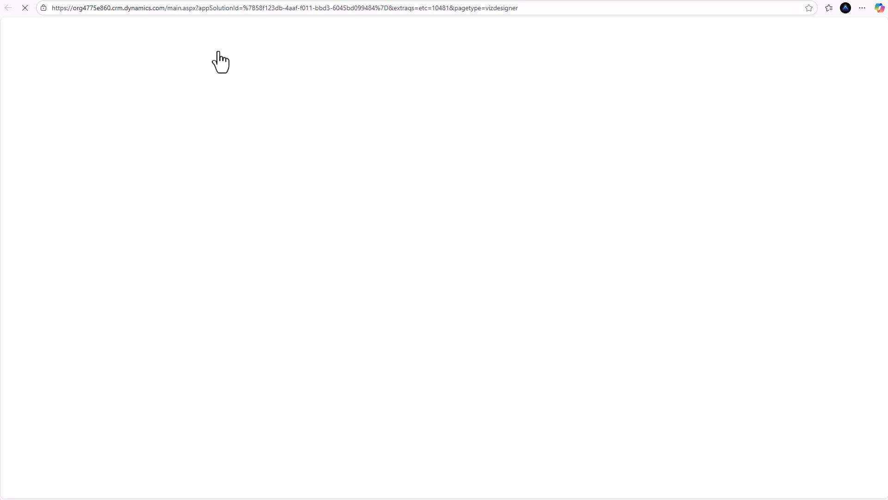
pyautogui.click(162, 272)
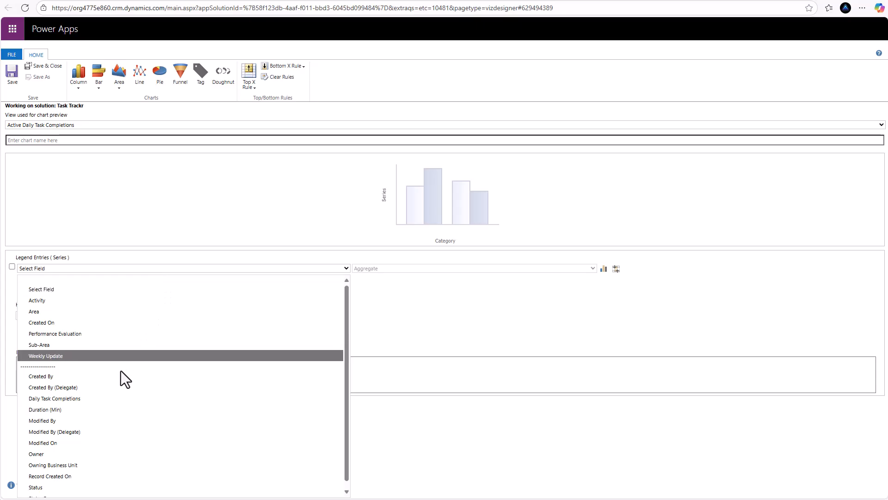
pyautogui.click(105, 412)
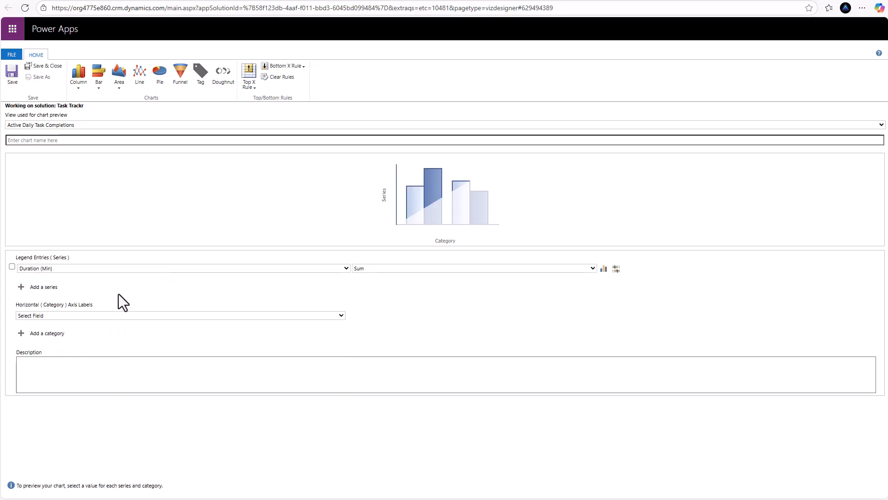
pyautogui.click(143, 319)
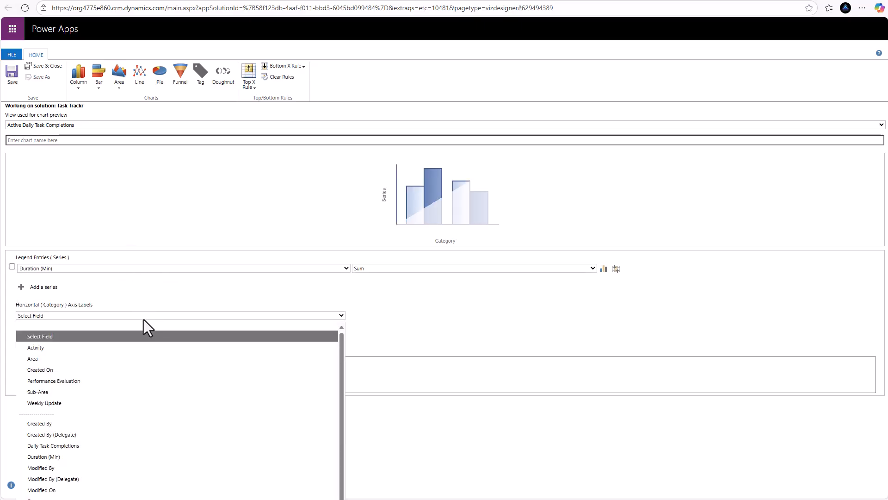
pyautogui.click(127, 356)
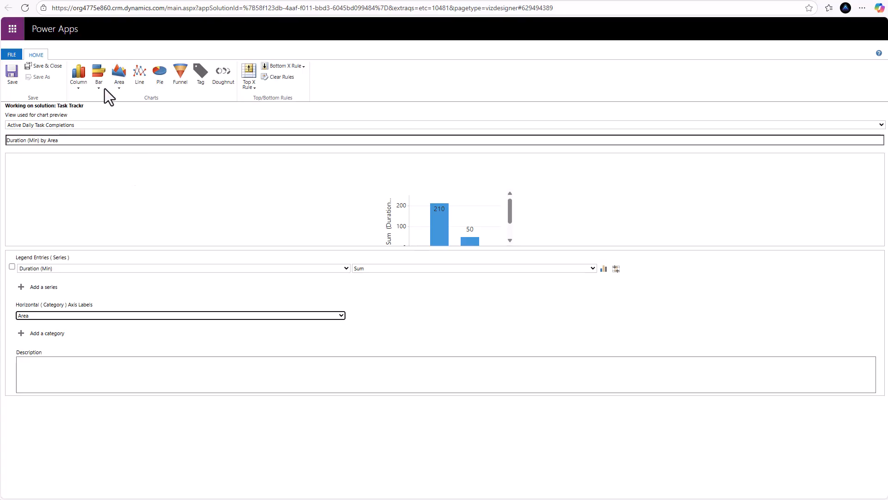
# Make the Duration (Min) by Area chart a pie chart, and save and close it
pyautogui.click(162, 80)
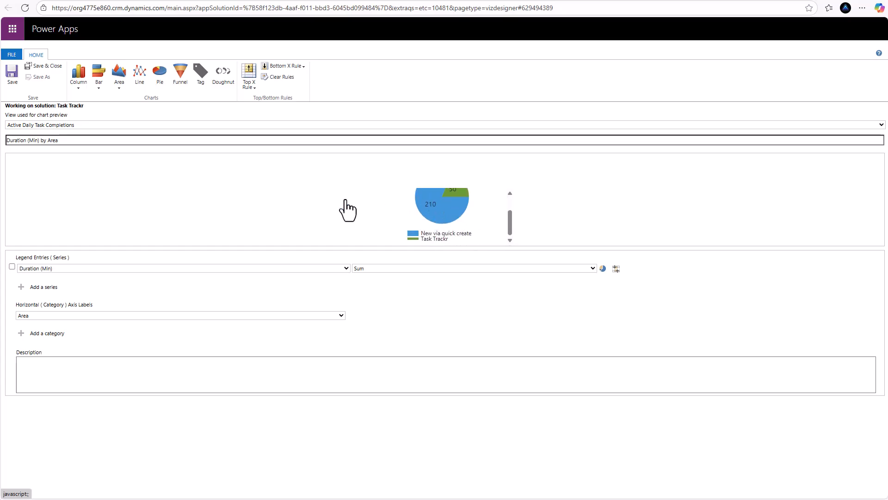
pyautogui.click(46, 68)
pyautogui.click(511, 286)
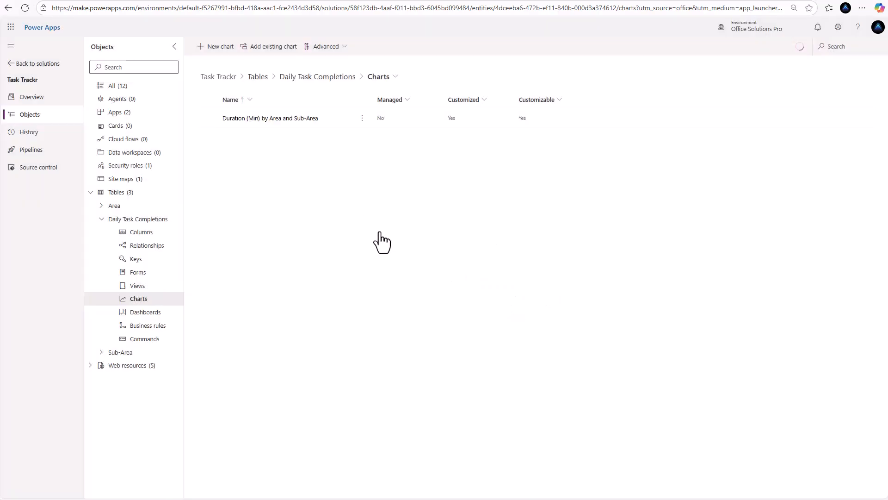
# Start another chart with Duration (Min) as its series and Created On, grouped by Day, as its horizontal category
pyautogui.click(221, 48)
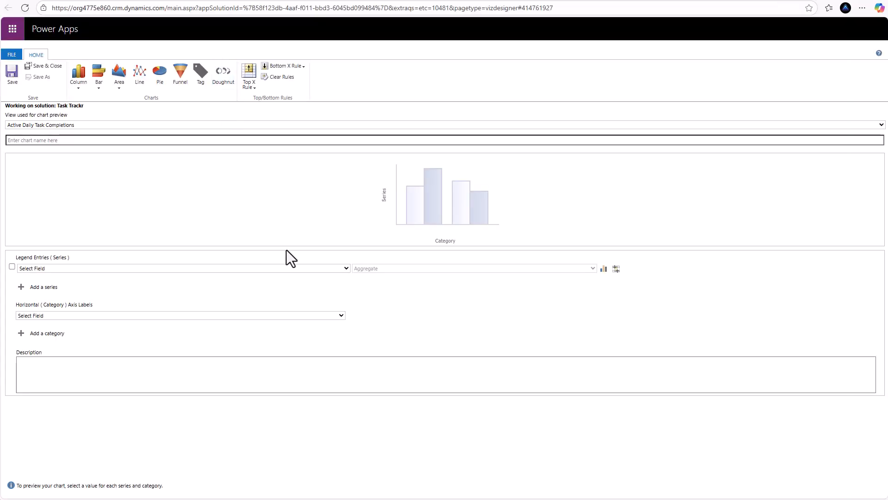
pyautogui.click(346, 271)
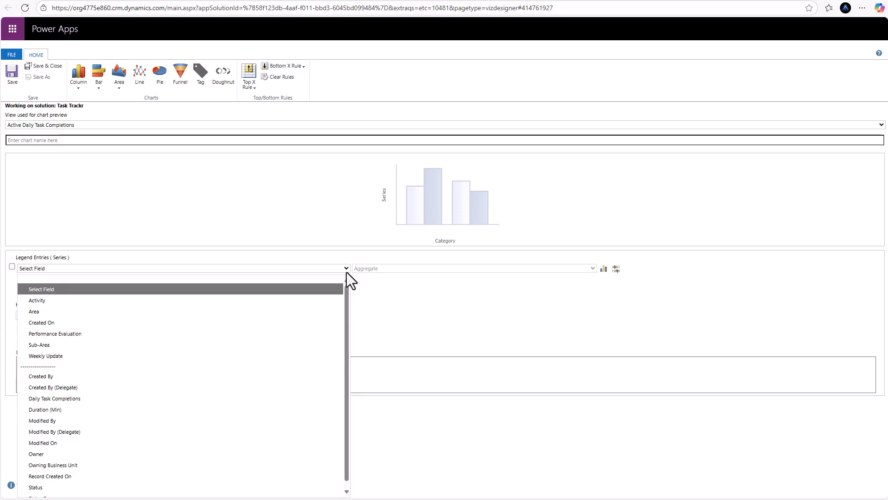
pyautogui.click(121, 410)
pyautogui.click(283, 317)
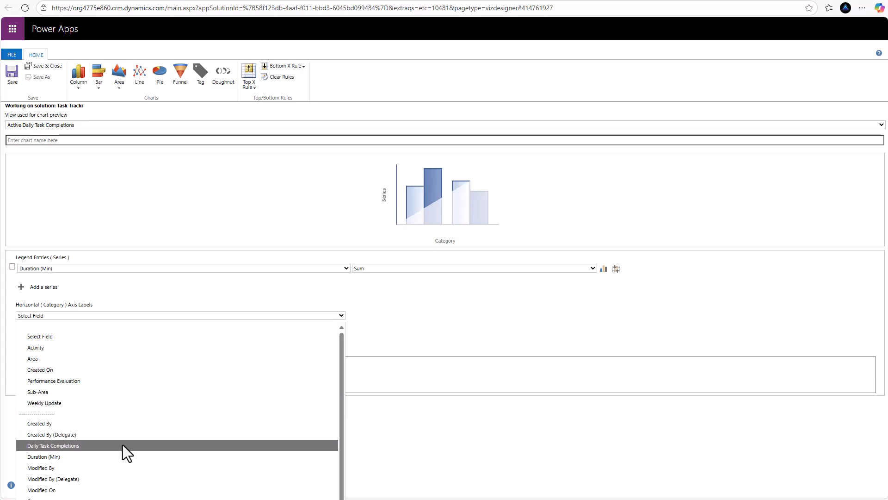
pyautogui.click(88, 371)
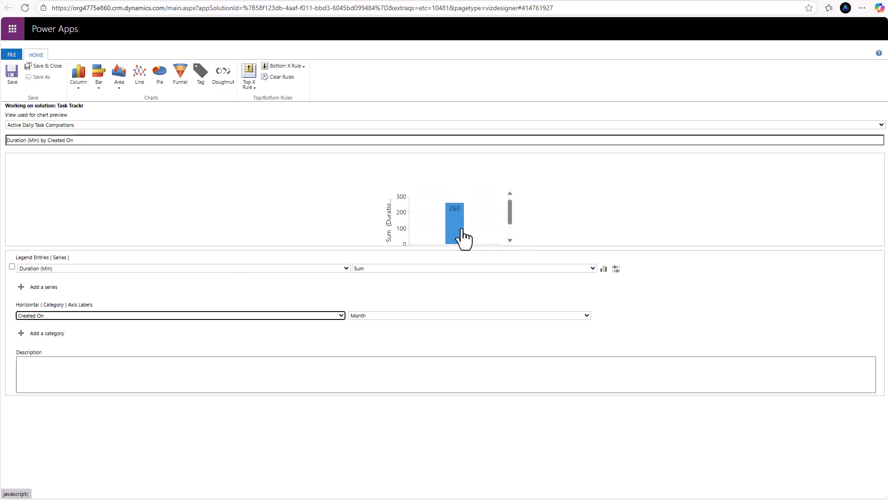
pyautogui.click(415, 316)
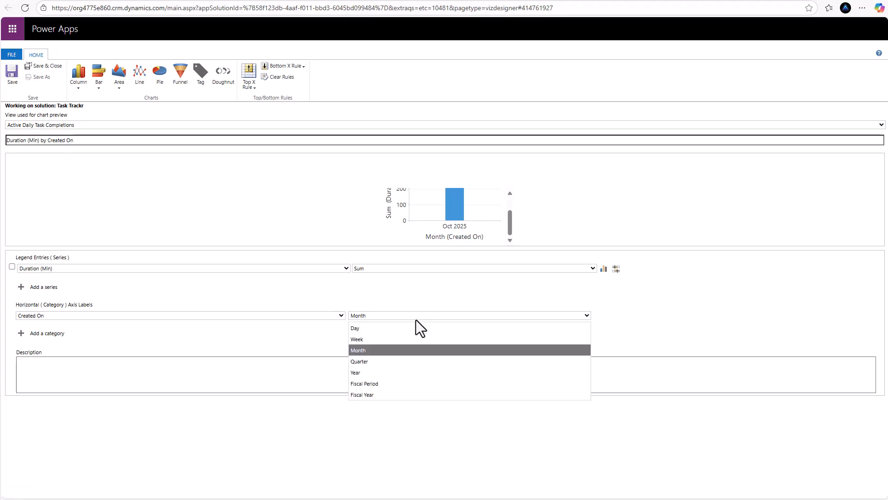
pyautogui.click(393, 328)
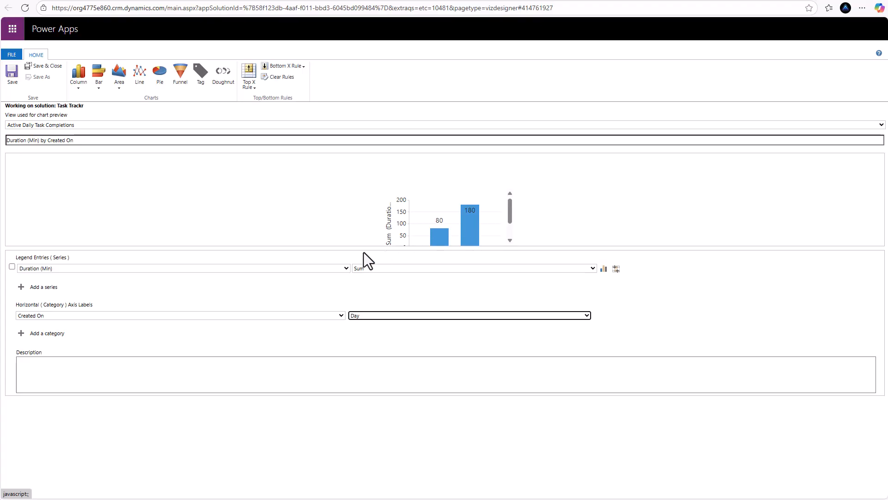
# Add Area as the second horizontal axis category of the chart
pyautogui.click(45, 334)
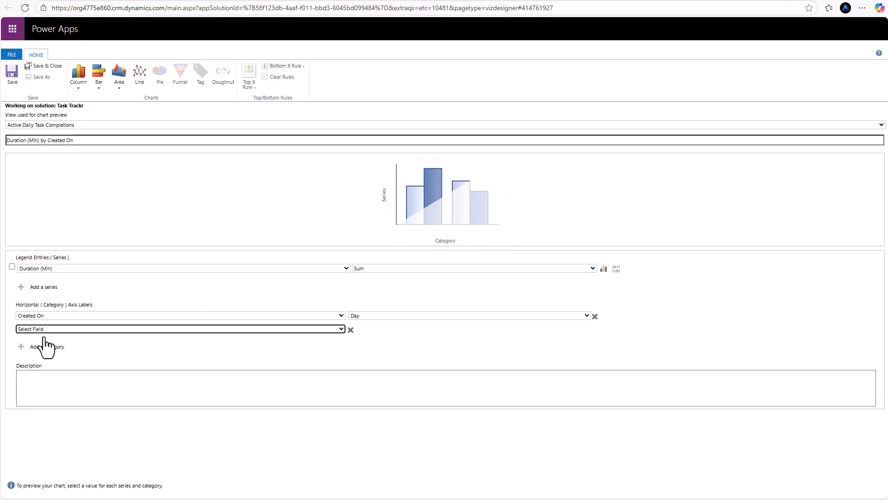
pyautogui.click(341, 330)
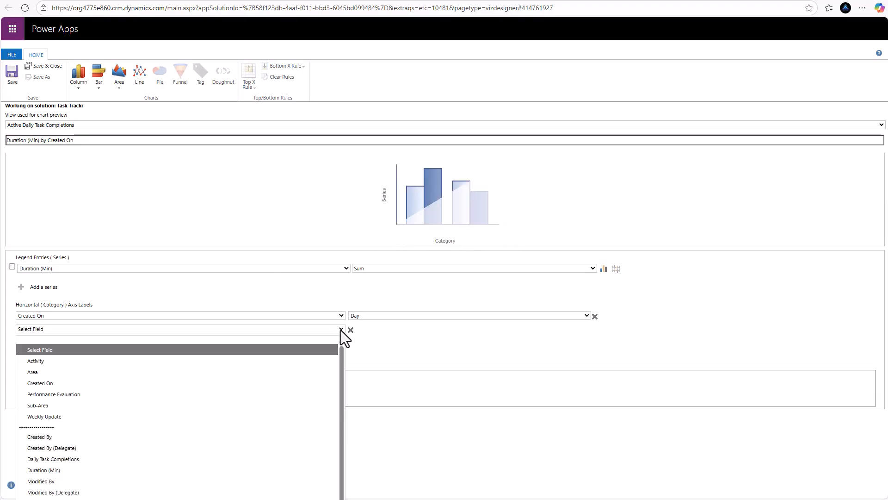
pyautogui.click(259, 369)
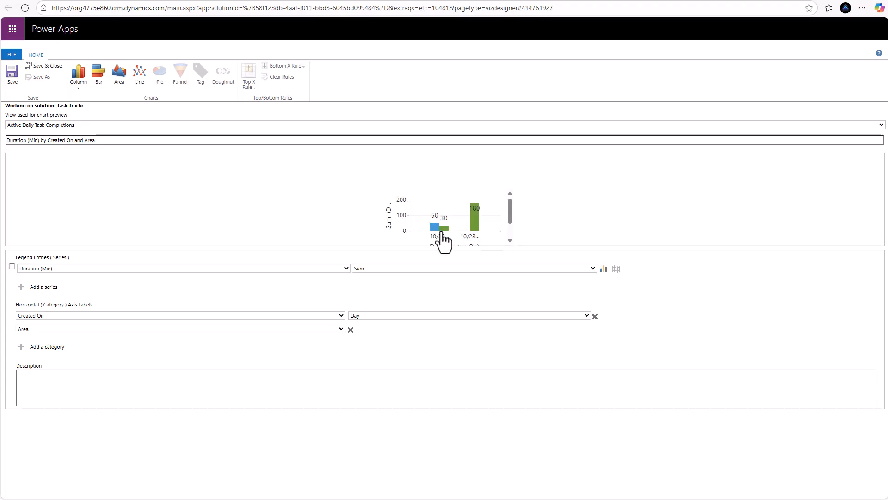
# Make the Created On and Area chart a stacked column chart, check its preview, and save and close it
pyautogui.click(83, 88)
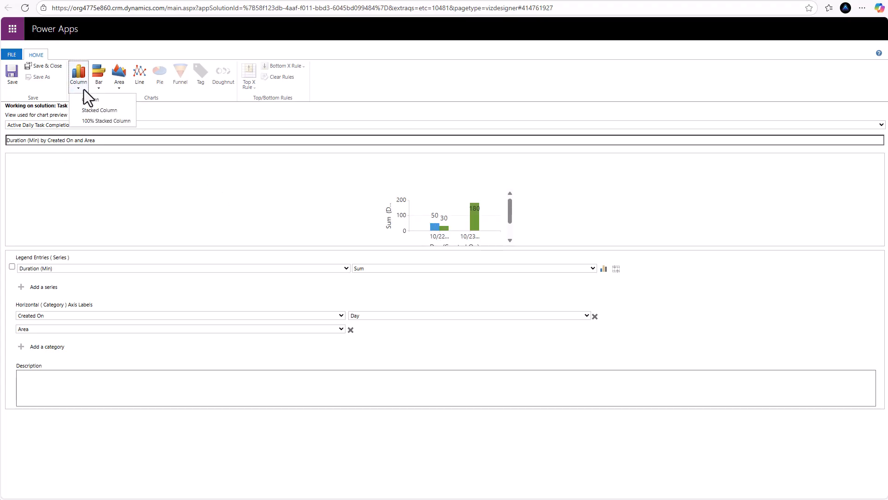
pyautogui.click(93, 110)
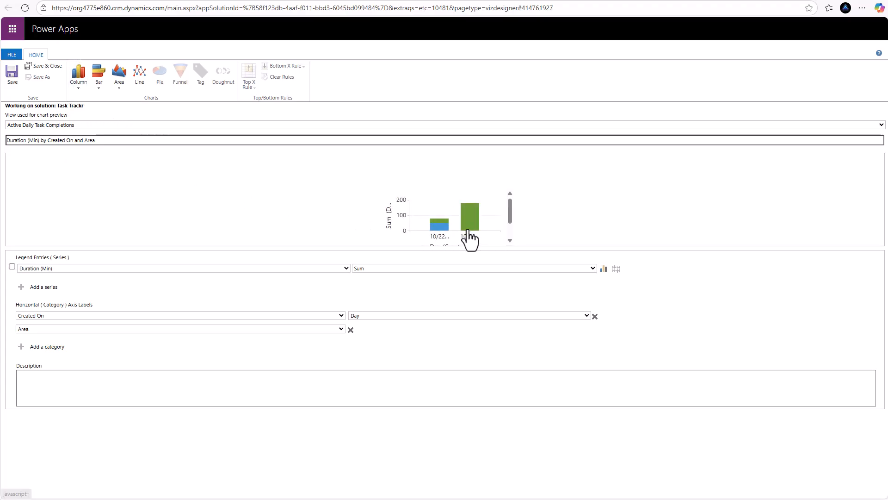
pyautogui.moveTo(477, 228)
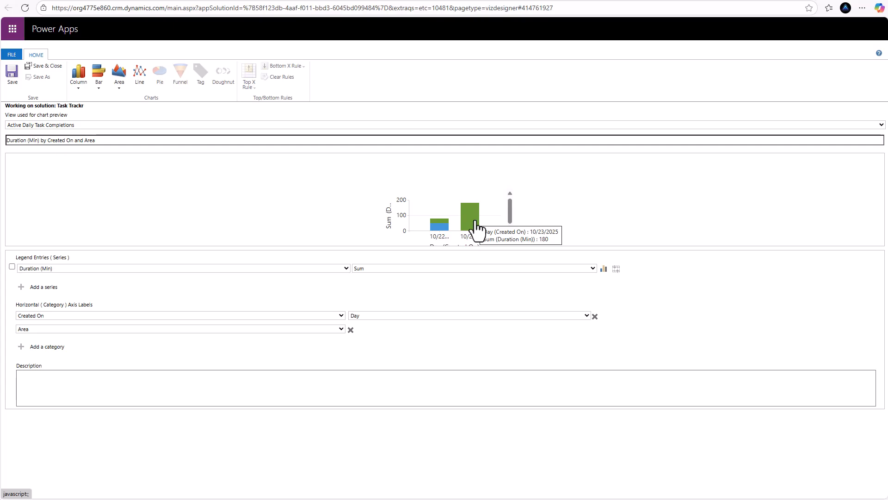
pyautogui.scroll(-3, 477, 229)
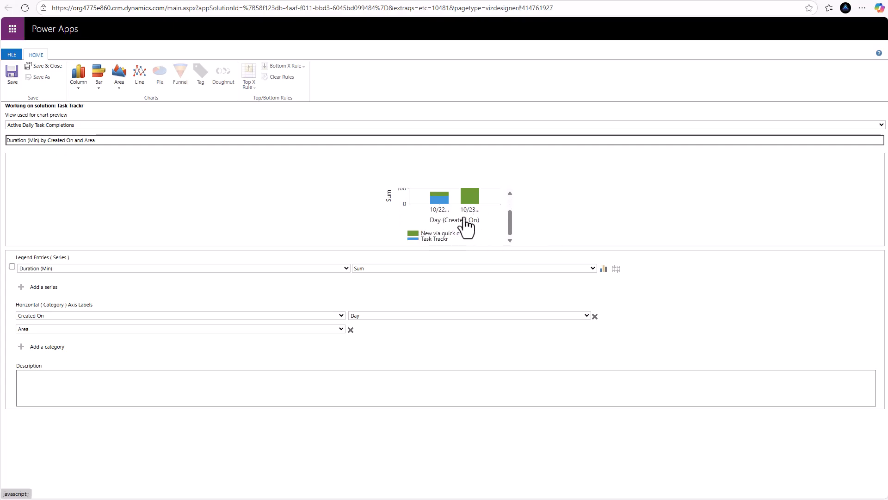
pyautogui.scroll(2, 404, 233)
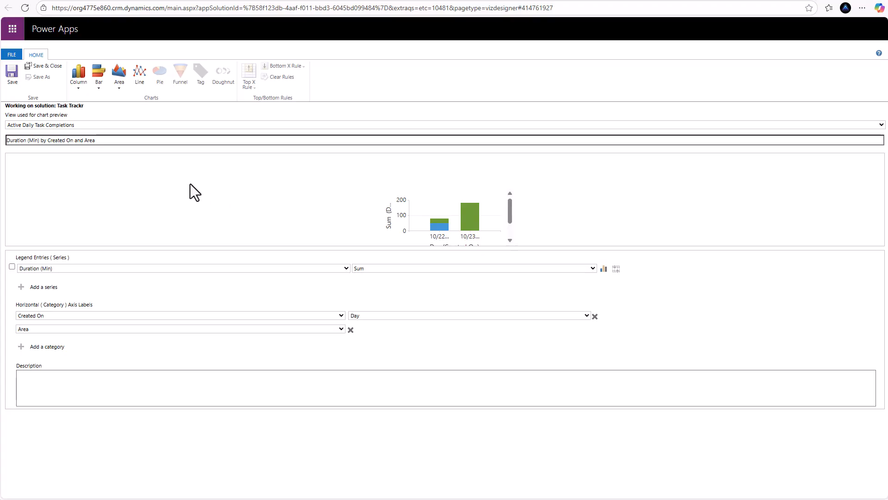
pyautogui.click(54, 68)
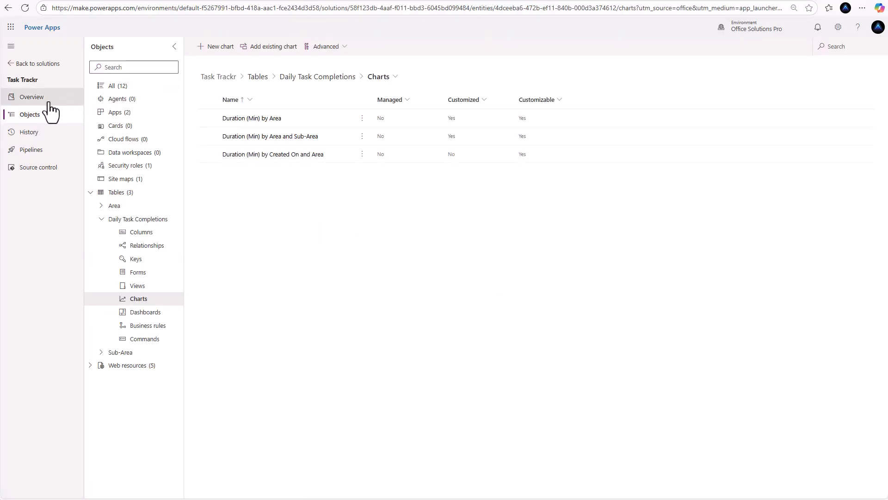
# Publish all customizations of the Task Trackr solution and play the Task Master Insights app
pyautogui.click(47, 106)
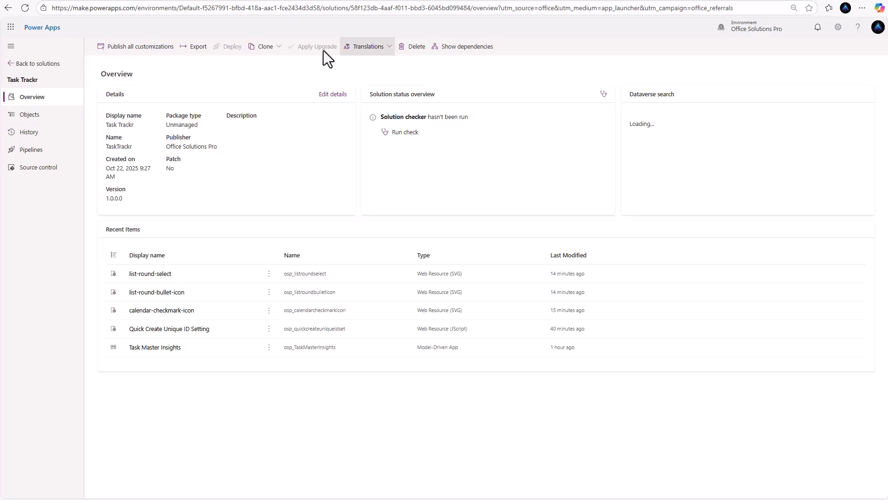
pyautogui.click(151, 49)
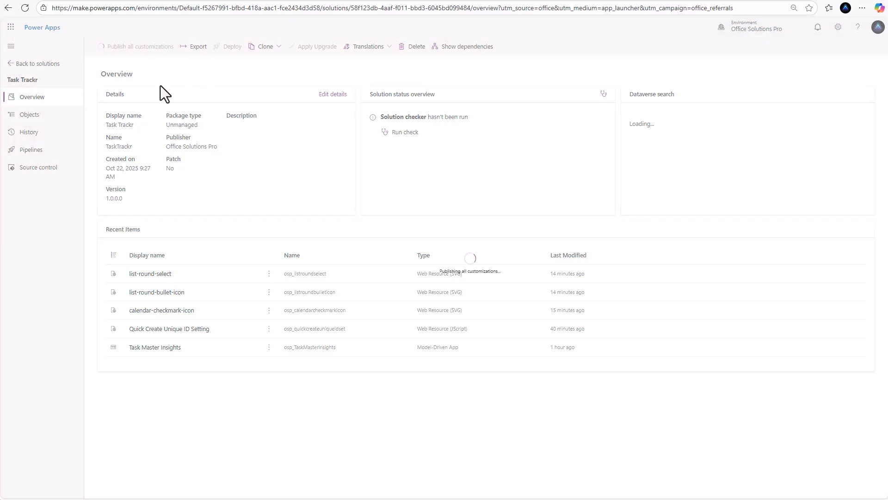
pyautogui.click(41, 116)
pyautogui.click(111, 116)
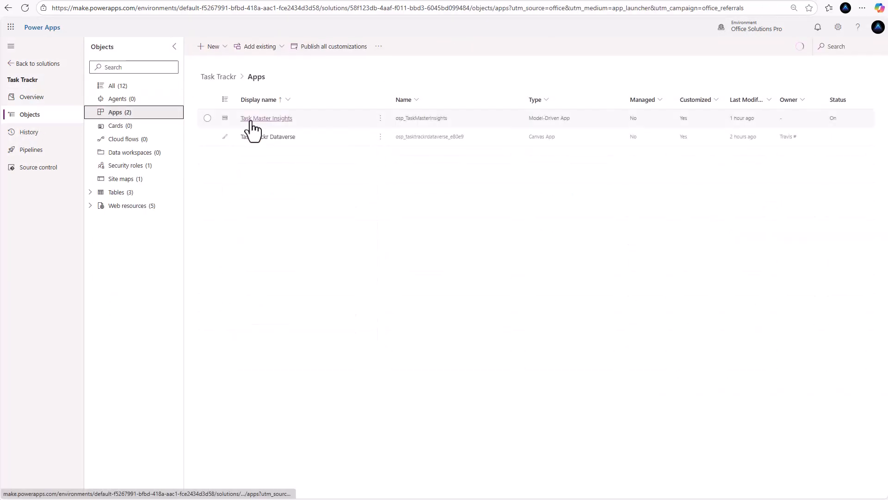
pyautogui.click(381, 119)
pyautogui.click(392, 151)
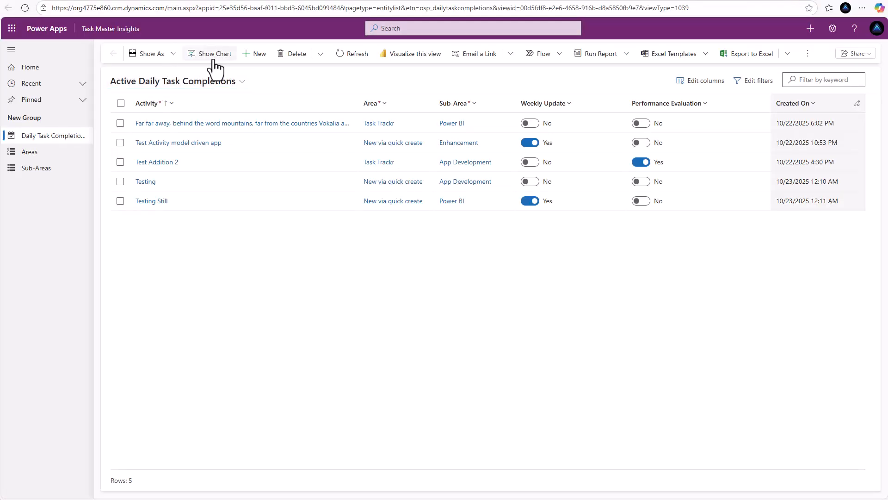
# Show the chart pane beside the Daily Task Completions list and filter the records by the Task Trackr pie slice
pyautogui.click(215, 62)
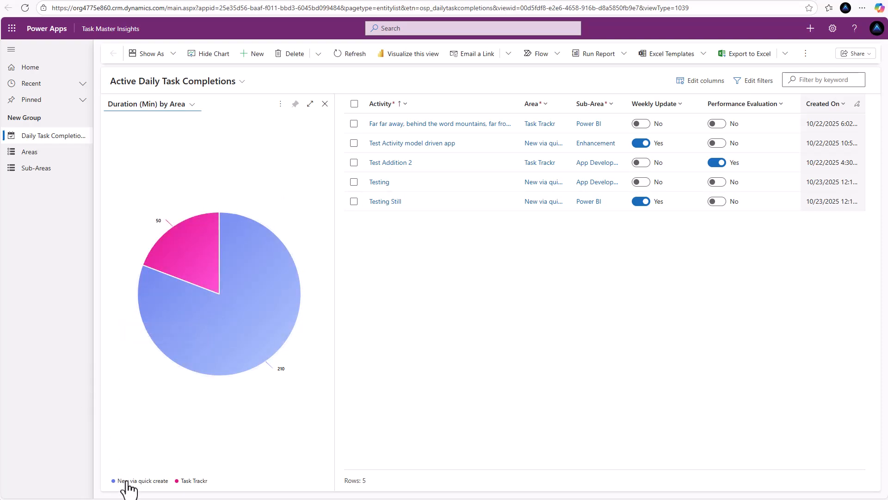
pyautogui.moveTo(177, 273)
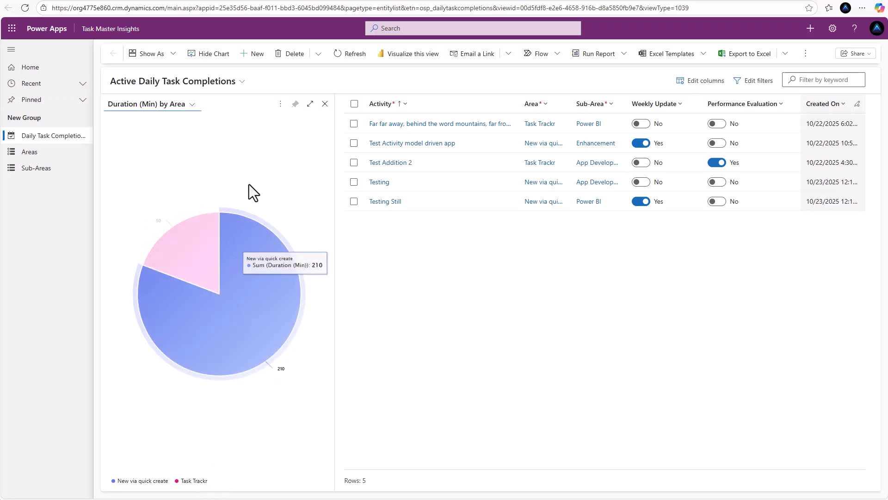
pyautogui.click(195, 262)
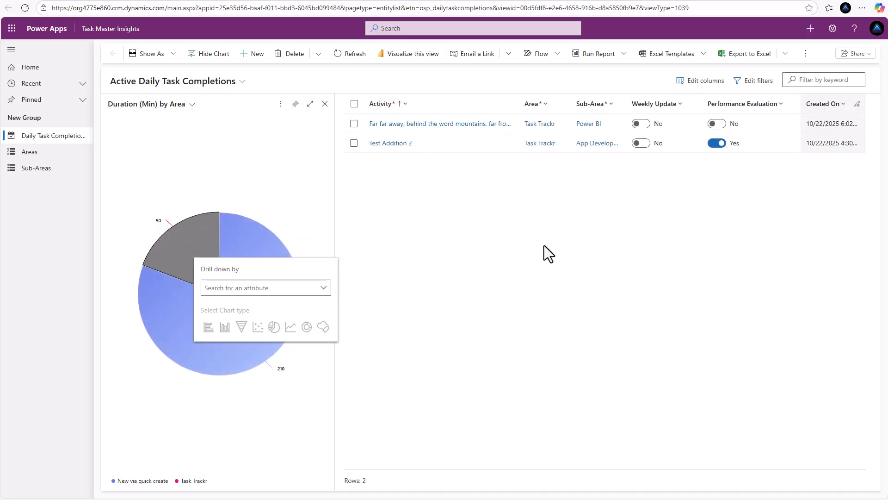
pyautogui.click(178, 249)
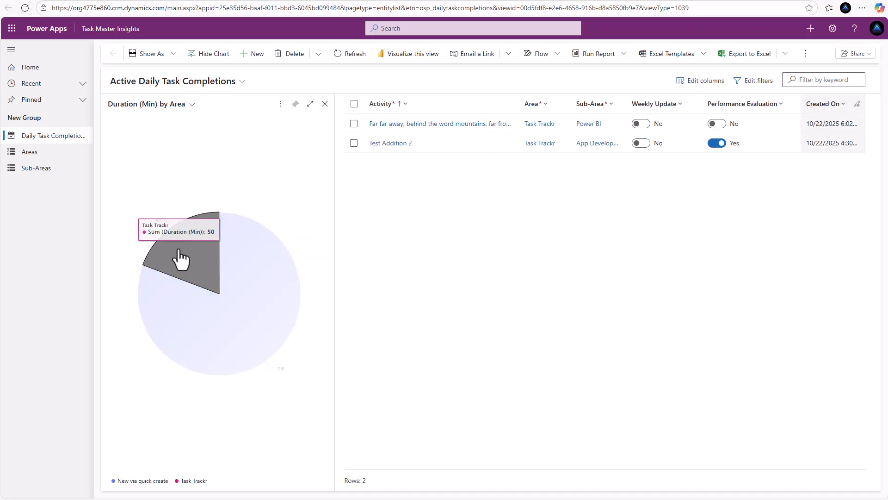
# Switch to the Duration (Min) by Area and Sub-Area chart, inspect its segments and filter by the Enhancement segment of New via quick create
pyautogui.click(193, 112)
pyautogui.click(176, 171)
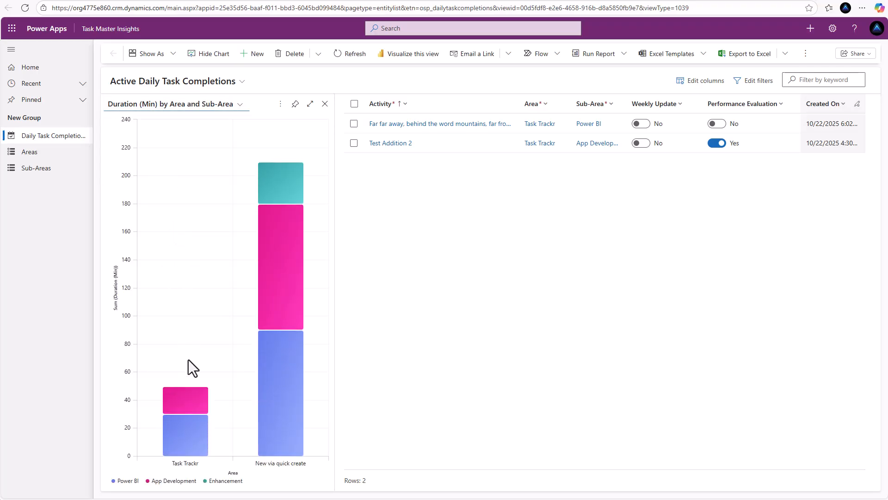
pyautogui.moveTo(282, 261)
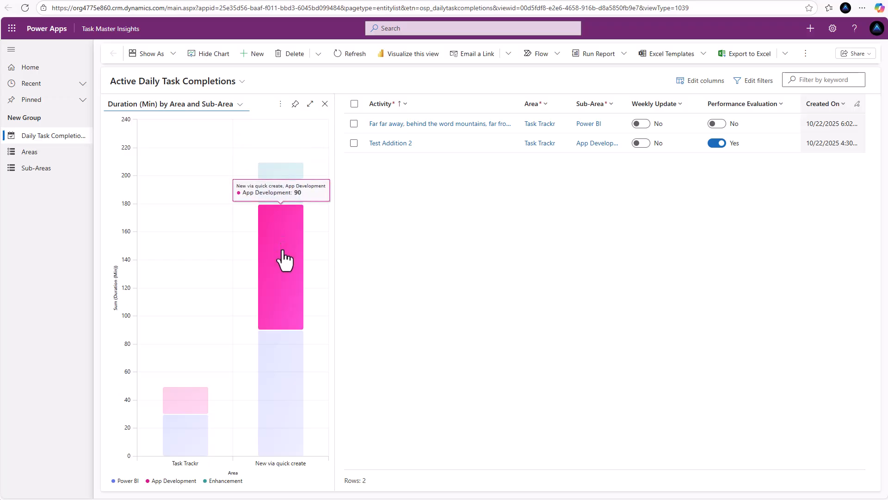
pyautogui.moveTo(189, 413)
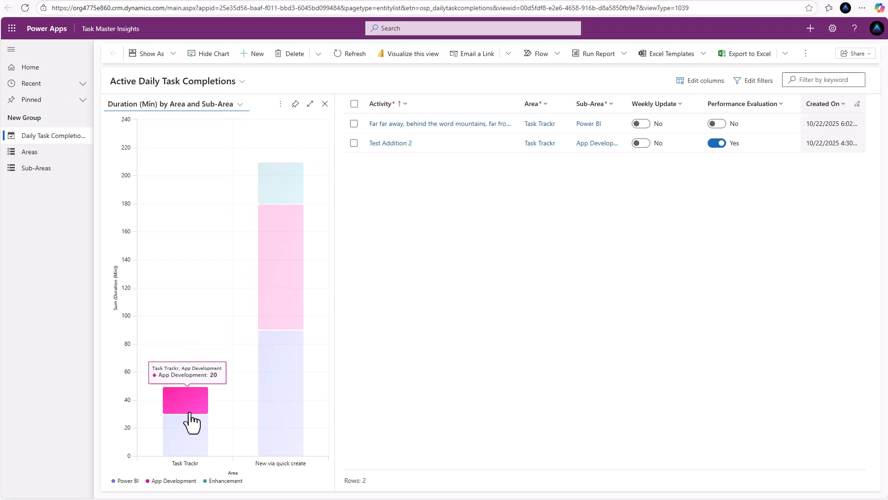
pyautogui.moveTo(279, 314)
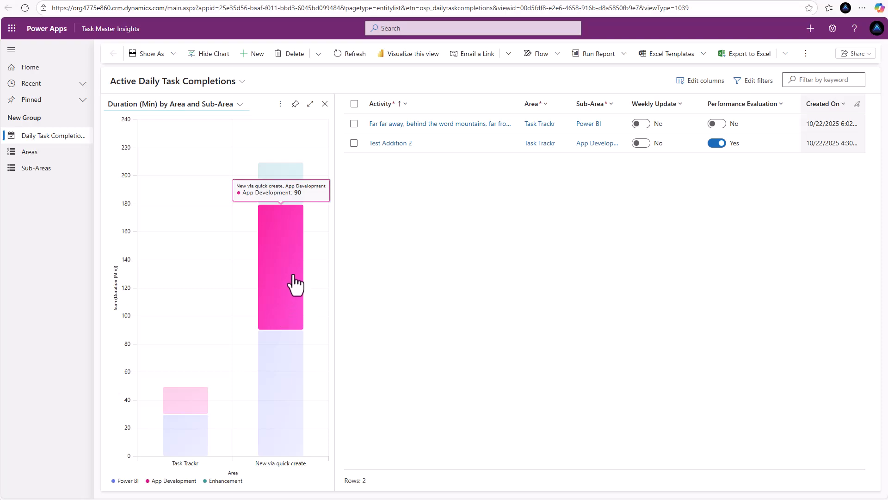
pyautogui.click(283, 181)
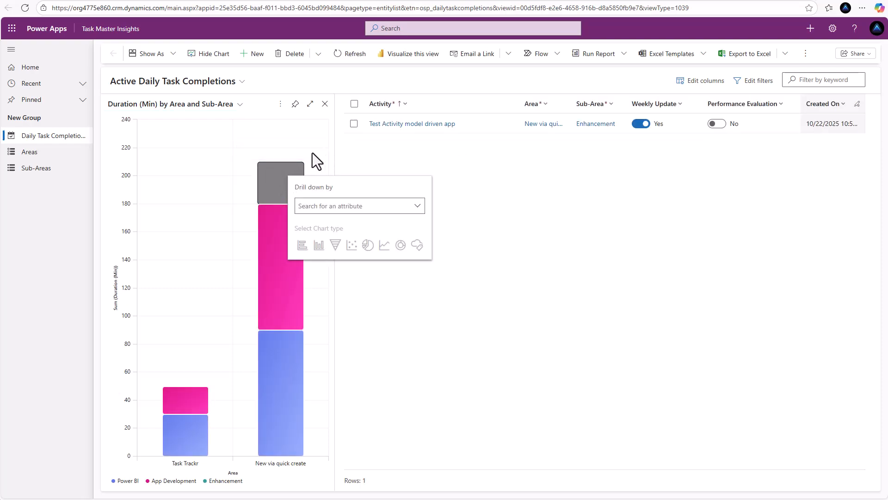
# Clear the Enhancement segment filter and switch the chart pane to the Duration (Min) by Created On and Area chart
pyautogui.click(268, 171)
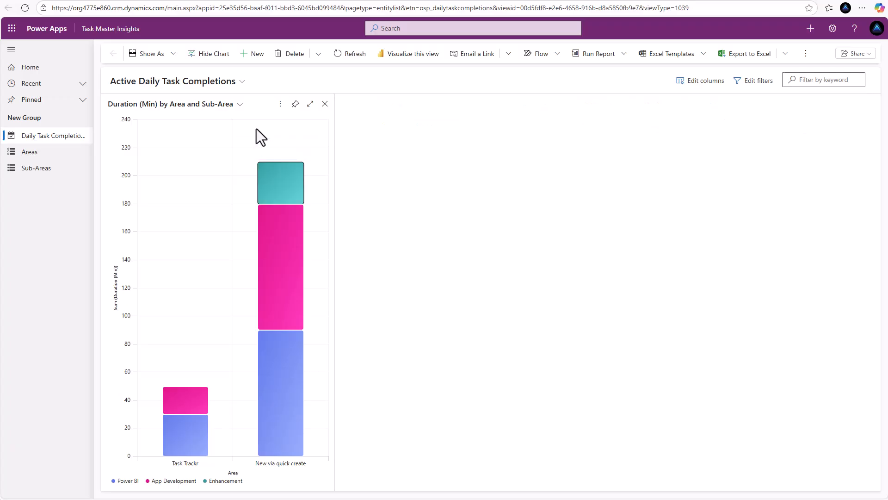
pyautogui.click(233, 105)
pyautogui.click(177, 172)
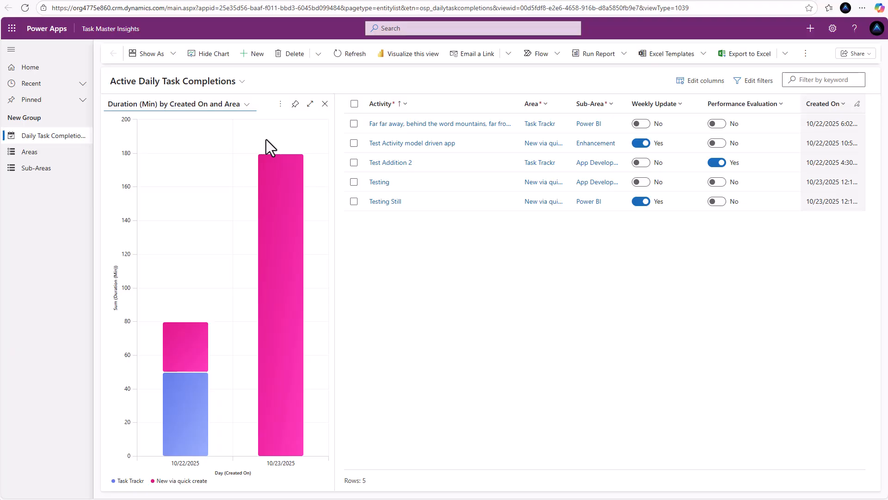
pyautogui.moveTo(274, 170)
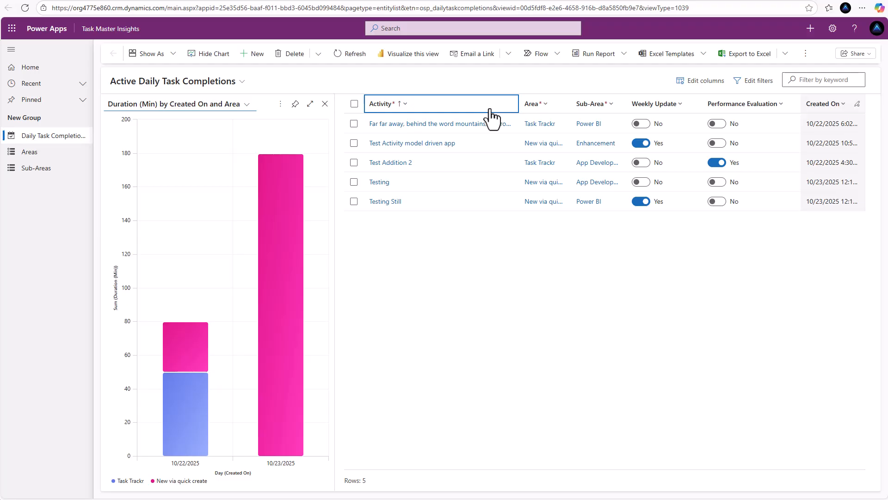
# Append &flags=themeOption%3Ddarkmode to the end of the app's URL and reload the page in dark mode
pyautogui.click(695, 9)
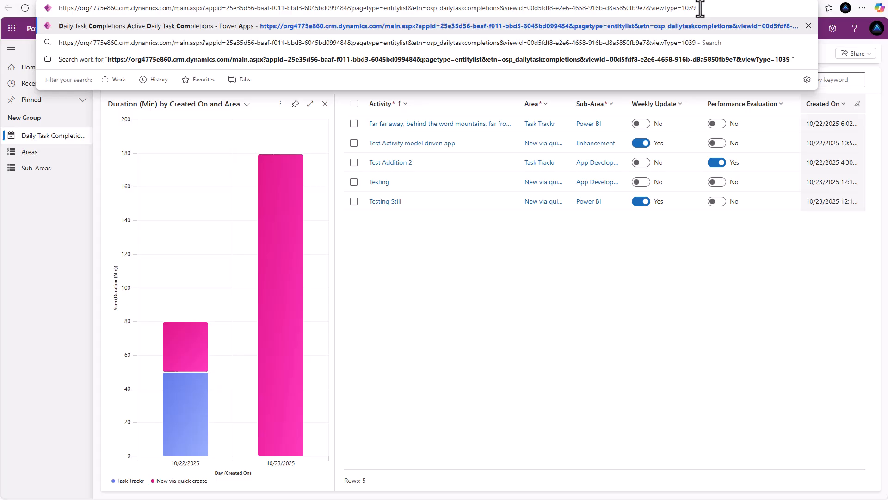
pyautogui.write('&flags=themeOption%3Ddarkmode')
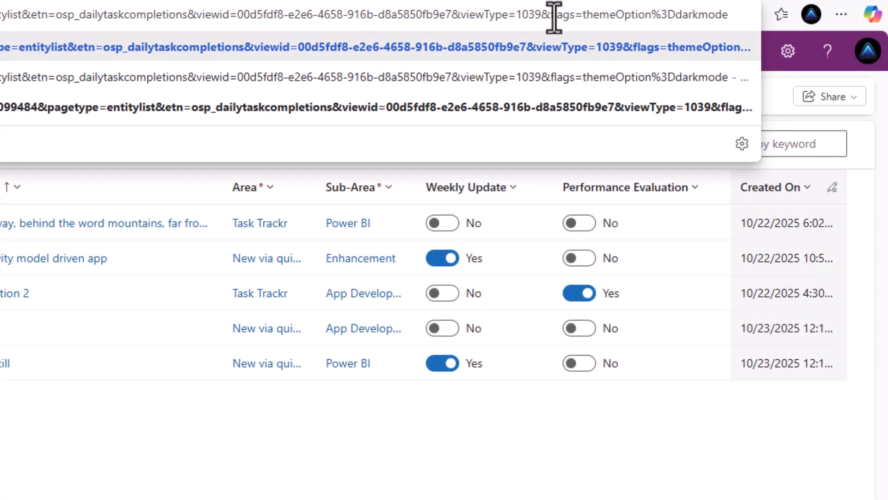
pyautogui.moveTo(541, 18); pyautogui.dragTo(734, 26)
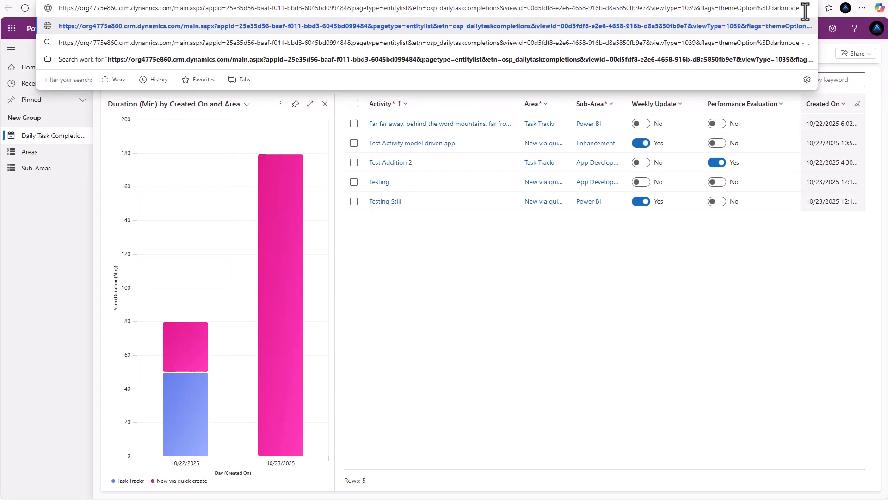
pyautogui.press('Return')
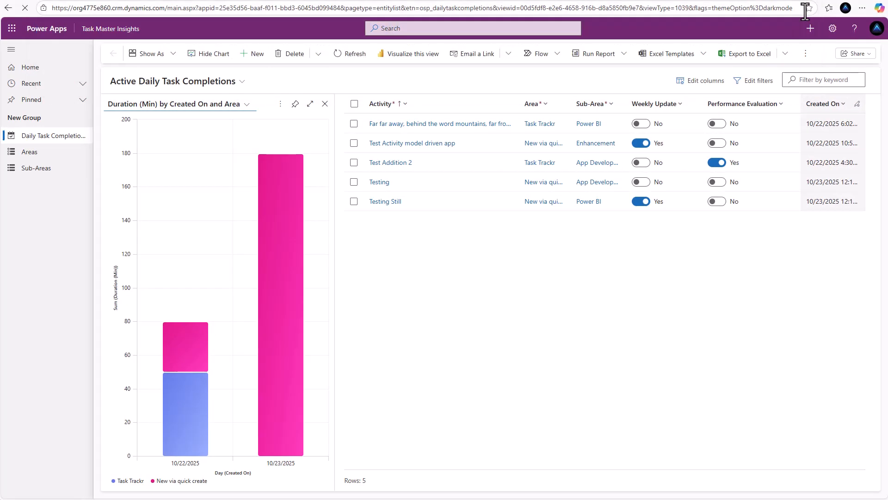